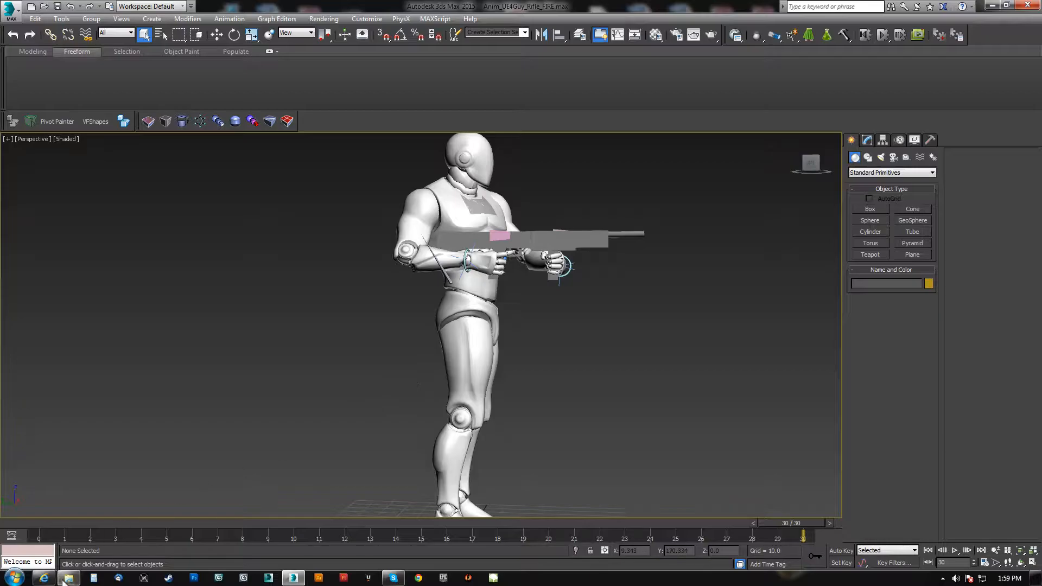
Step: Switch to File Explorer and look through the recorded videos in the ShadowPlay Desktop folder, returning to 3ds Max
{"action": "left_click", "coordinate": [68, 578]}
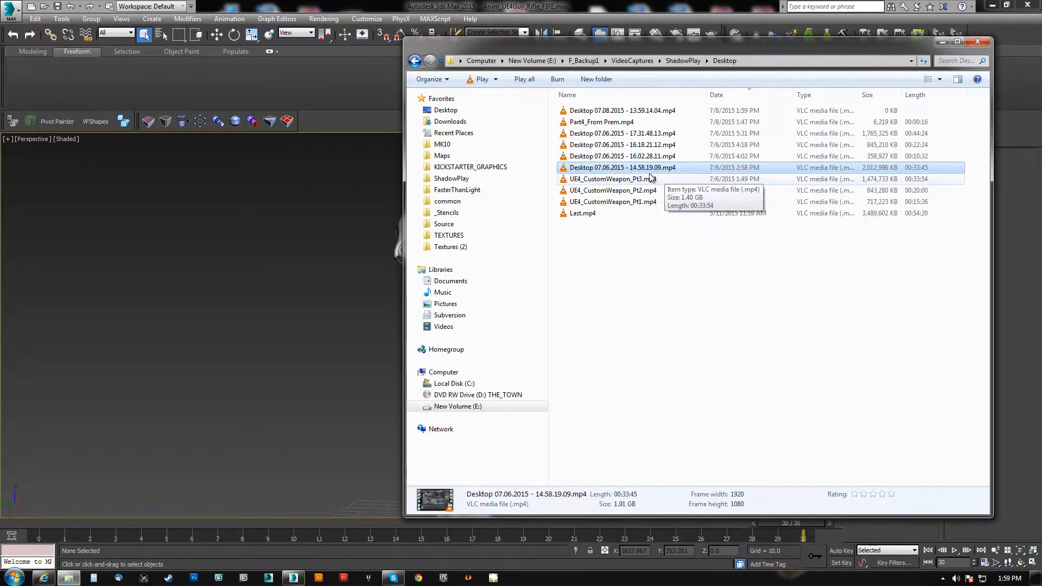
{"action": "left_click", "coordinate": [663, 112]}
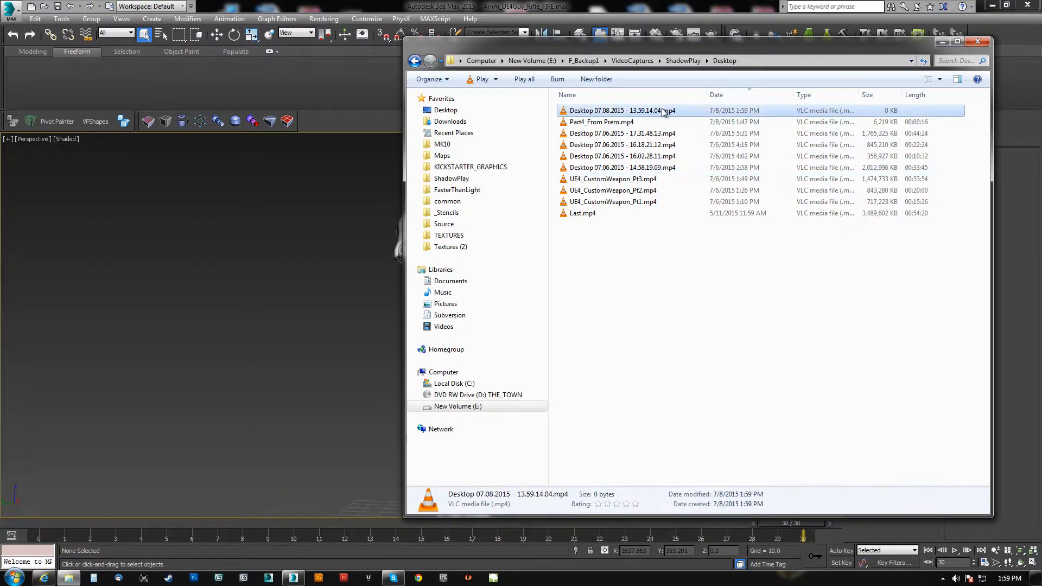
{"action": "left_click", "coordinate": [625, 123]}
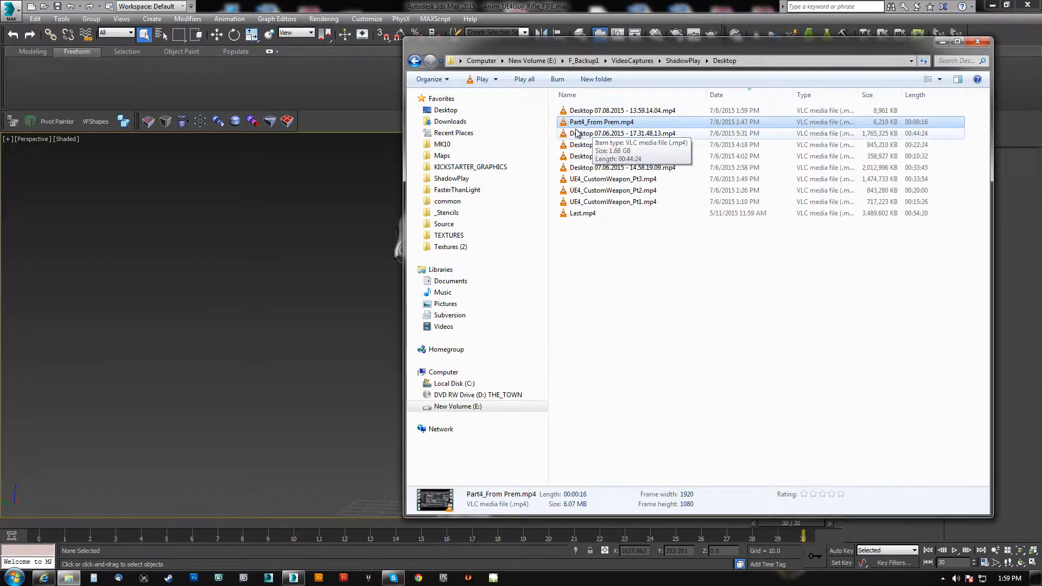
{"action": "left_click", "coordinate": [595, 169]}
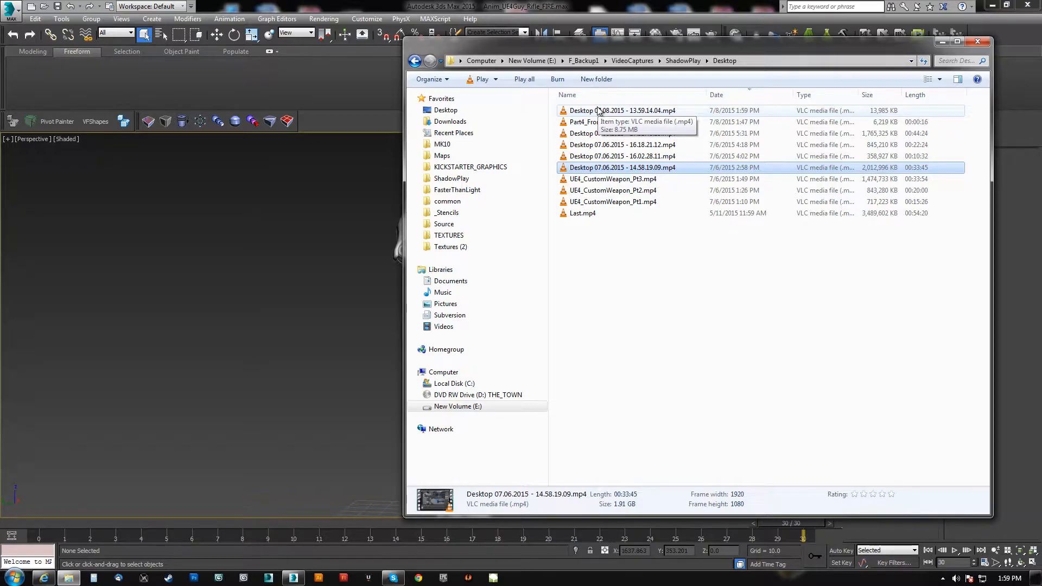
{"action": "left_click", "coordinate": [325, 291]}
Step: Examine the character's two-handed rifle pose from the front and side
{"action": "middle_click_drag", "start_coordinate": [325, 291], "coordinate": [402, 312], "text": "alt"}
{"action": "scroll", "coordinate": [401, 288], "scroll_direction": "up", "scroll_amount": 5}
{"action": "scroll", "coordinate": [413, 285], "scroll_direction": "down", "scroll_amount": 6}
{"action": "scroll", "coordinate": [412, 288], "scroll_direction": "up", "scroll_amount": 4}
{"action": "scroll", "coordinate": [386, 325], "scroll_direction": "up", "scroll_amount": 2}
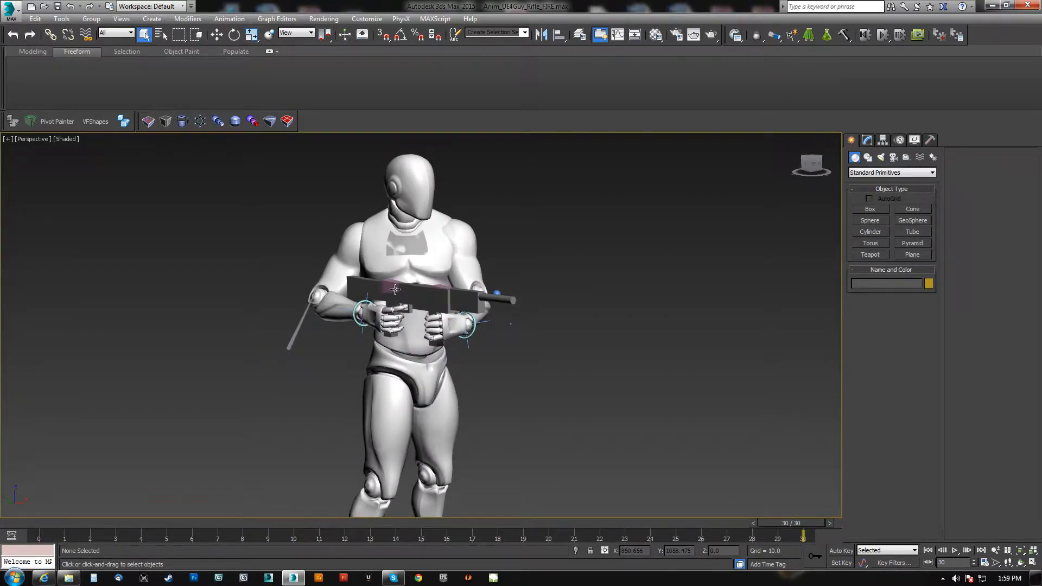
{"action": "middle_click_drag", "start_coordinate": [394, 288], "coordinate": [545, 280], "text": "alt"}
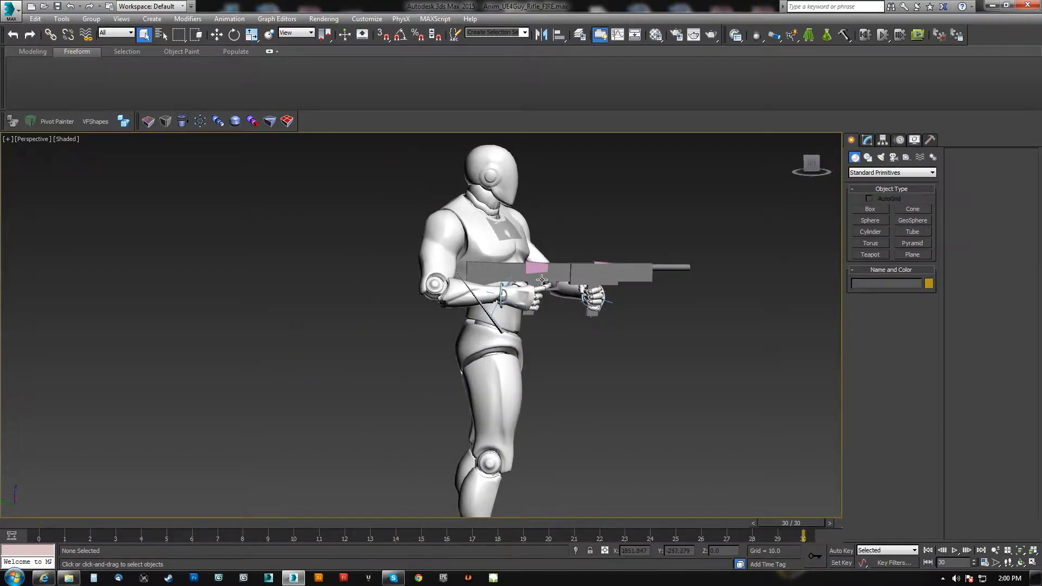
{"action": "middle_click_drag", "start_coordinate": [512, 323], "coordinate": [428, 308], "text": "alt"}
{"action": "scroll", "coordinate": [439, 289], "scroll_direction": "up", "scroll_amount": 3}
{"action": "scroll", "coordinate": [311, 384], "scroll_direction": "down", "scroll_amount": 6}
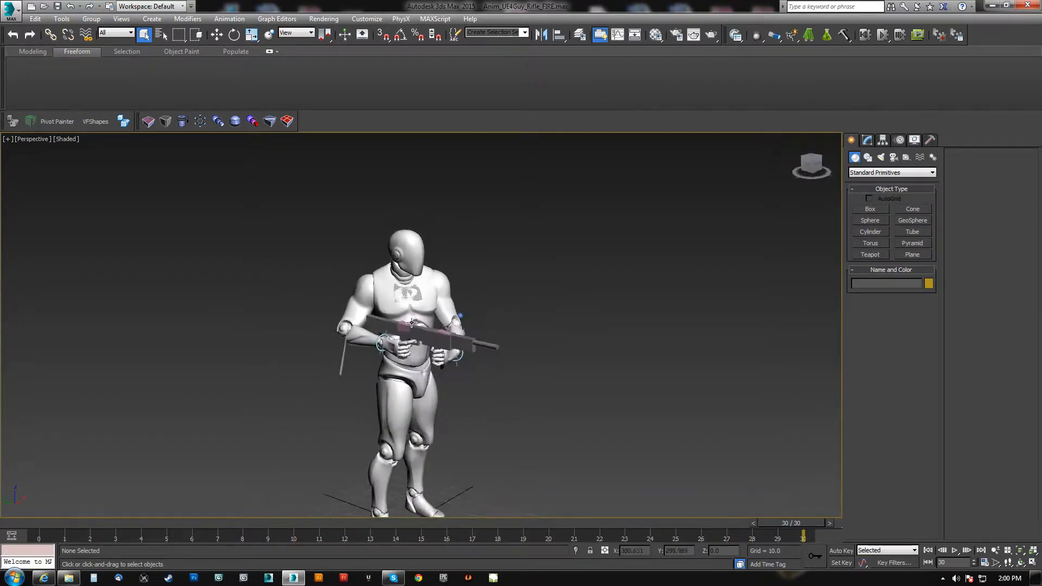
{"action": "scroll", "coordinate": [424, 295], "scroll_direction": "up", "scroll_amount": 4}
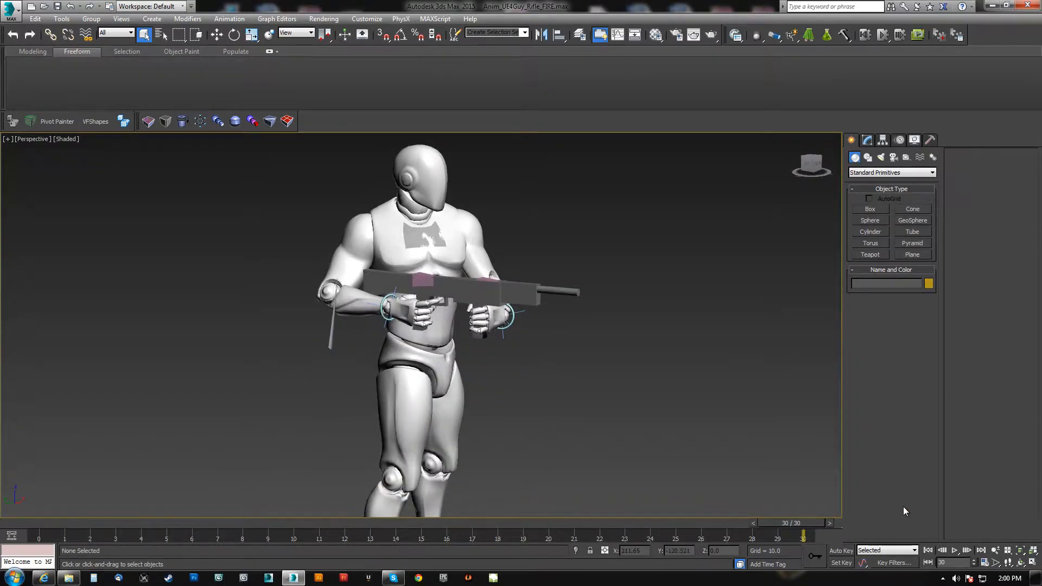
Step: Play back the fire animation, stop it and return the timeline to frame 0
{"action": "left_click", "coordinate": [954, 550]}
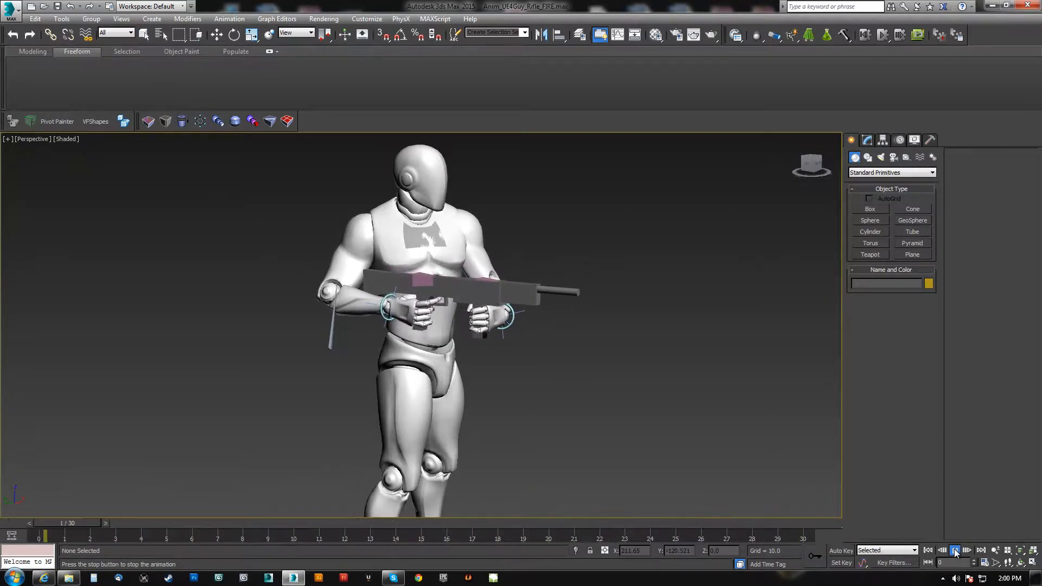
{"action": "left_click", "coordinate": [954, 550]}
{"action": "left_click_drag", "start_coordinate": [298, 528], "coordinate": [39, 528]}
{"action": "scroll", "coordinate": [451, 328], "scroll_direction": "up", "scroll_amount": 6}
{"action": "scroll", "coordinate": [450, 328], "scroll_direction": "down", "scroll_amount": 5}
{"action": "middle_click_drag", "start_coordinate": [451, 329], "coordinate": [419, 342], "text": "alt"}
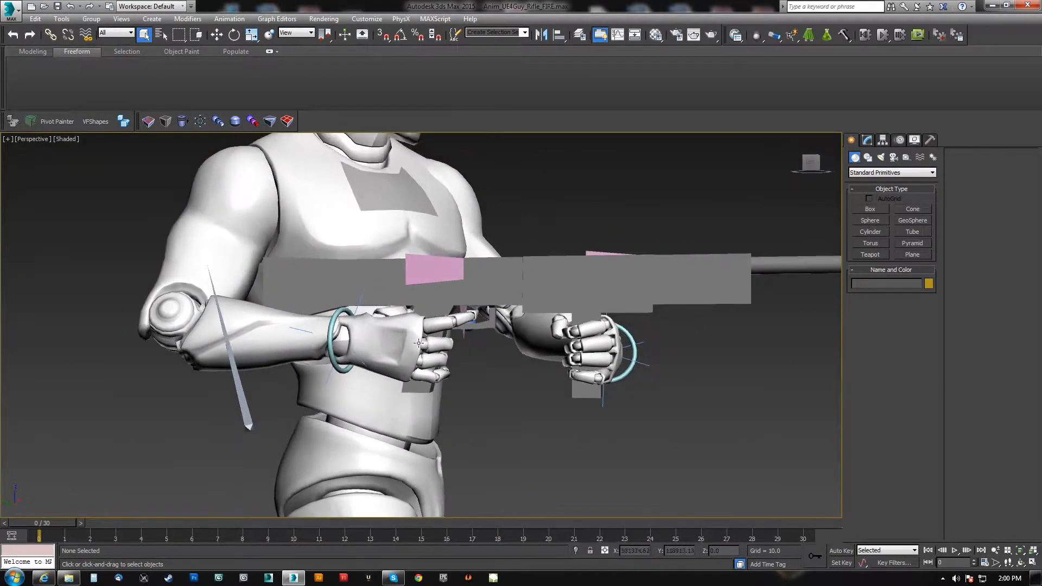
Step: Select the right-hand control, the trigger bone and the slide bone together to view their animation keys
{"action": "left_click", "coordinate": [333, 318]}
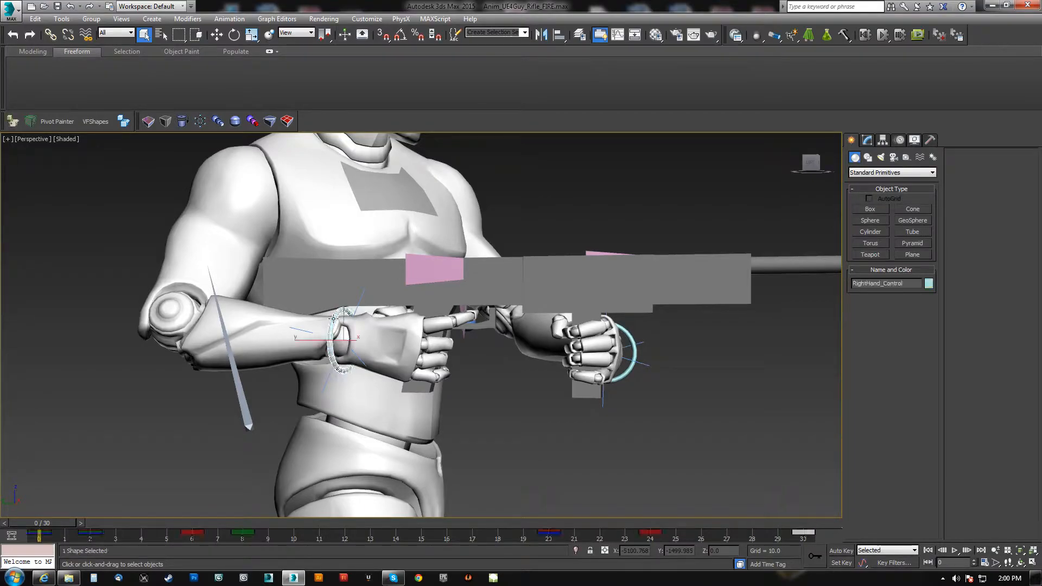
{"action": "left_click", "coordinate": [460, 308], "text": "ctrl"}
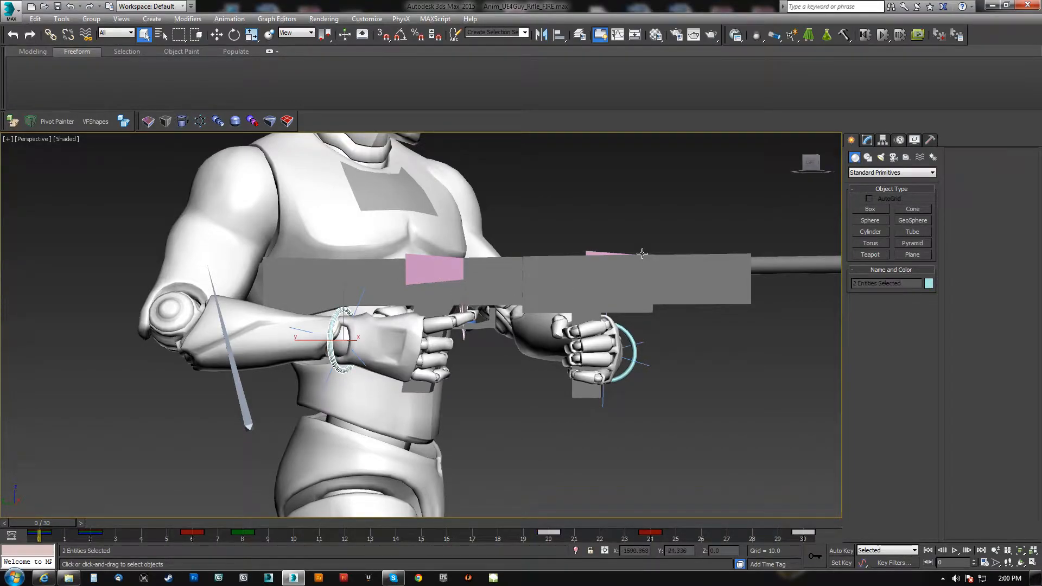
{"action": "middle_click_drag", "start_coordinate": [477, 304], "coordinate": [600, 272], "text": "alt"}
{"action": "left_click", "coordinate": [598, 268], "text": "ctrl"}
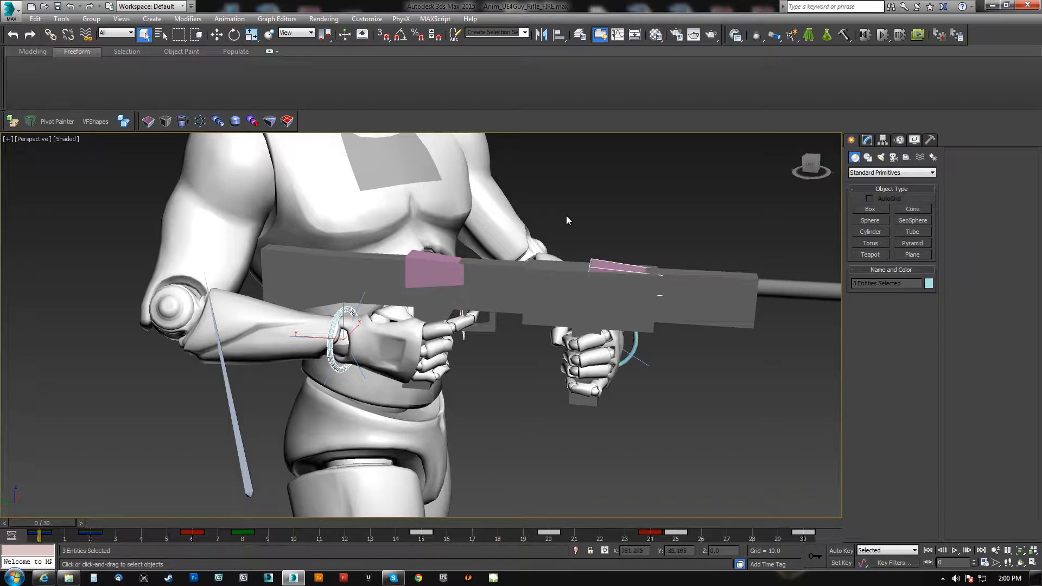
{"action": "mouse_move", "coordinate": [406, 341]}
{"action": "middle_mouse_down", "text": "alt"}
{"action": "mouse_move", "coordinate": [434, 327]}
{"action": "mouse_move", "coordinate": [425, 333]}
{"action": "middle_mouse_up", "text": "alt"}
{"action": "scroll", "coordinate": [460, 328], "scroll_direction": "up", "scroll_amount": 4}
{"action": "scroll", "coordinate": [460, 328], "scroll_direction": "up", "scroll_amount": 2}
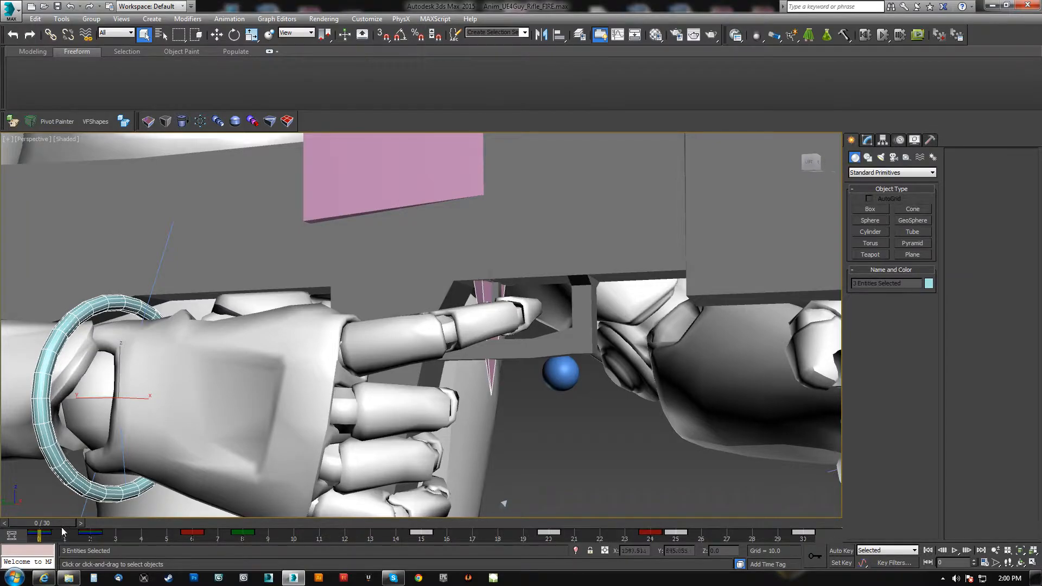
Step: Inspect the trigger pull at frame 2 and the rifle recoil pose at frame 6
{"action": "left_click_drag", "start_coordinate": [55, 523], "coordinate": [103, 529]}
{"action": "middle_click_drag", "start_coordinate": [477, 375], "coordinate": [414, 346], "text": "alt"}
{"action": "mouse_move", "coordinate": [105, 522]}
{"action": "left_mouse_down"}
{"action": "mouse_move", "coordinate": [54, 520]}
{"action": "mouse_move", "coordinate": [104, 530]}
{"action": "left_mouse_up"}
{"action": "key", "text": "q"}
{"action": "middle_click_drag", "start_coordinate": [257, 272], "coordinate": [538, 404], "text": "alt"}
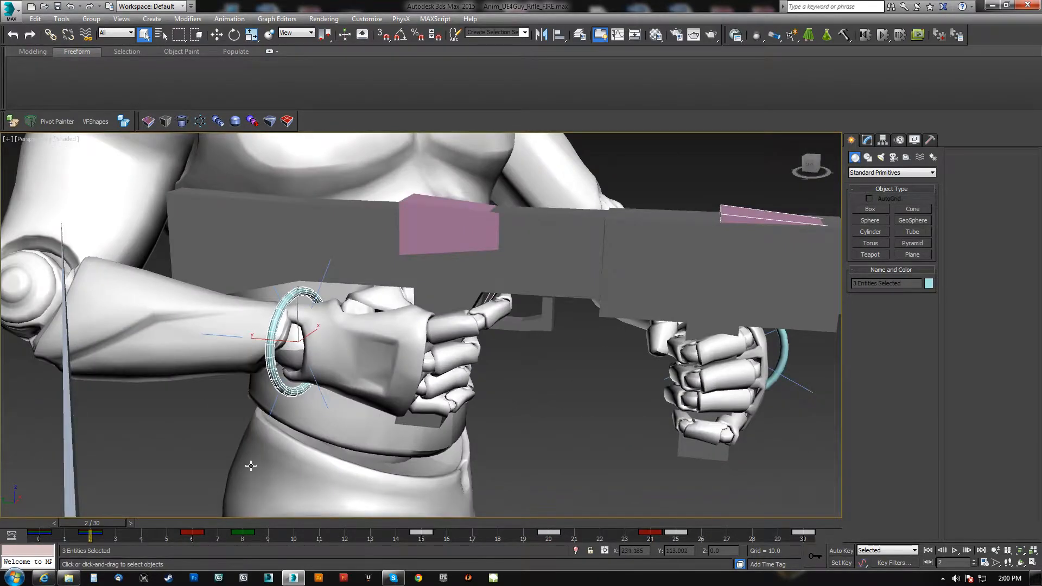
{"action": "left_click_drag", "start_coordinate": [104, 522], "coordinate": [191, 526]}
{"action": "scroll", "coordinate": [448, 346], "scroll_direction": "down", "scroll_amount": 6}
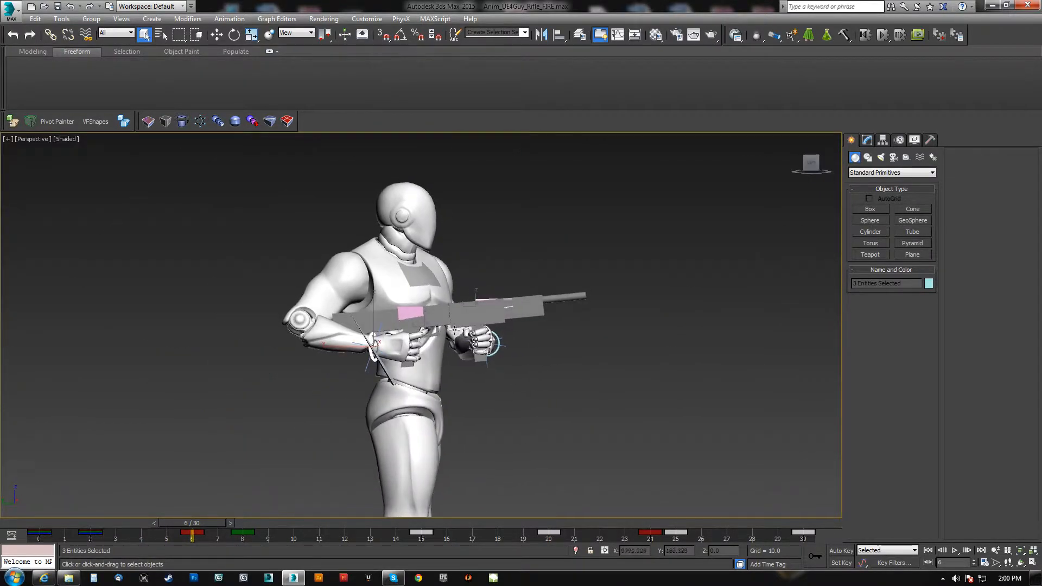
{"action": "scroll", "coordinate": [448, 331], "scroll_direction": "up", "scroll_amount": 8}
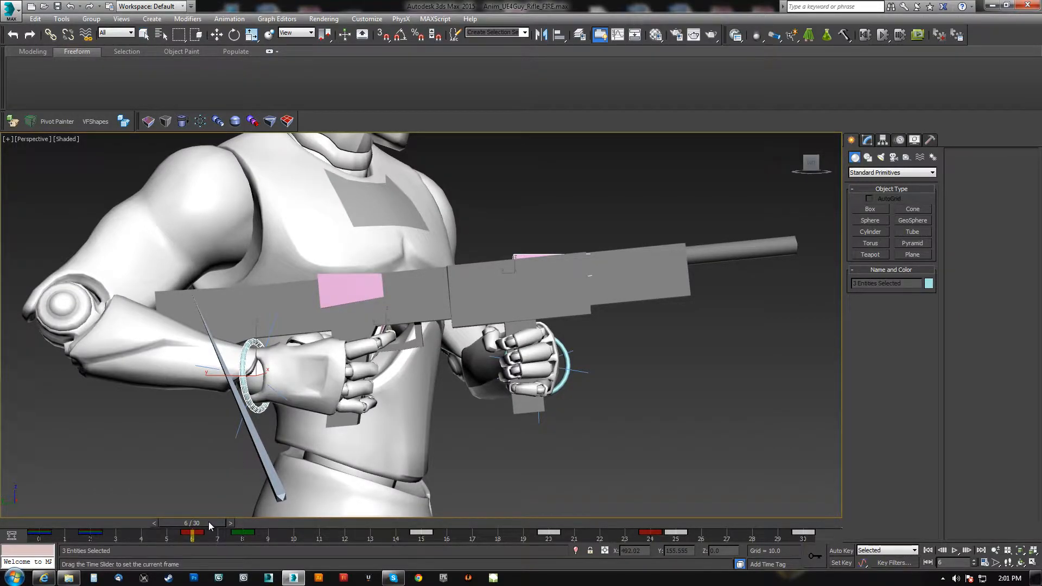
Step: Select only the right-hand control and delete all its keys from frame 6 onward
{"action": "left_click", "coordinate": [244, 378]}
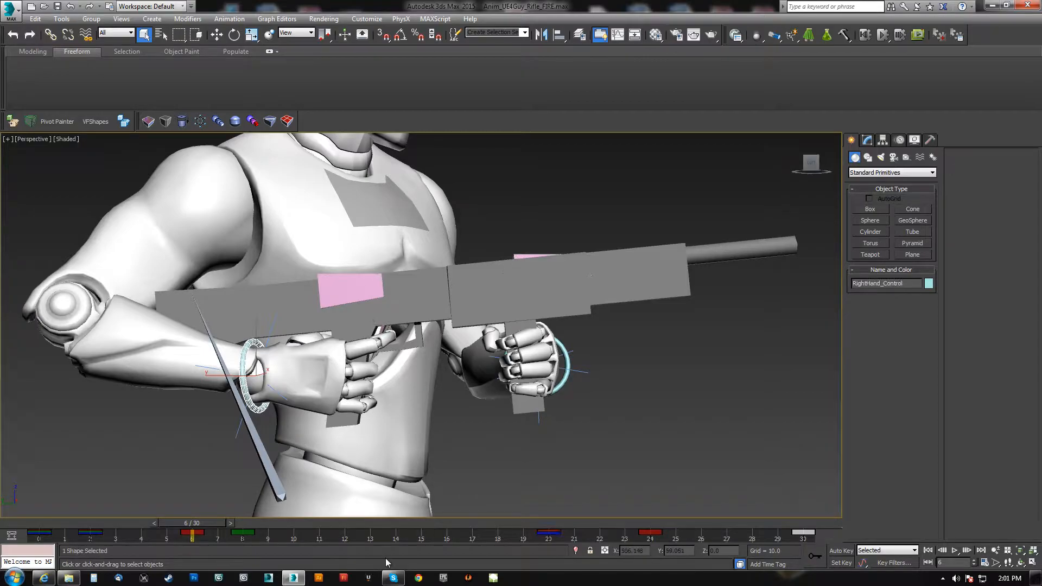
{"action": "left_click_drag", "start_coordinate": [199, 519], "coordinate": [251, 539]}
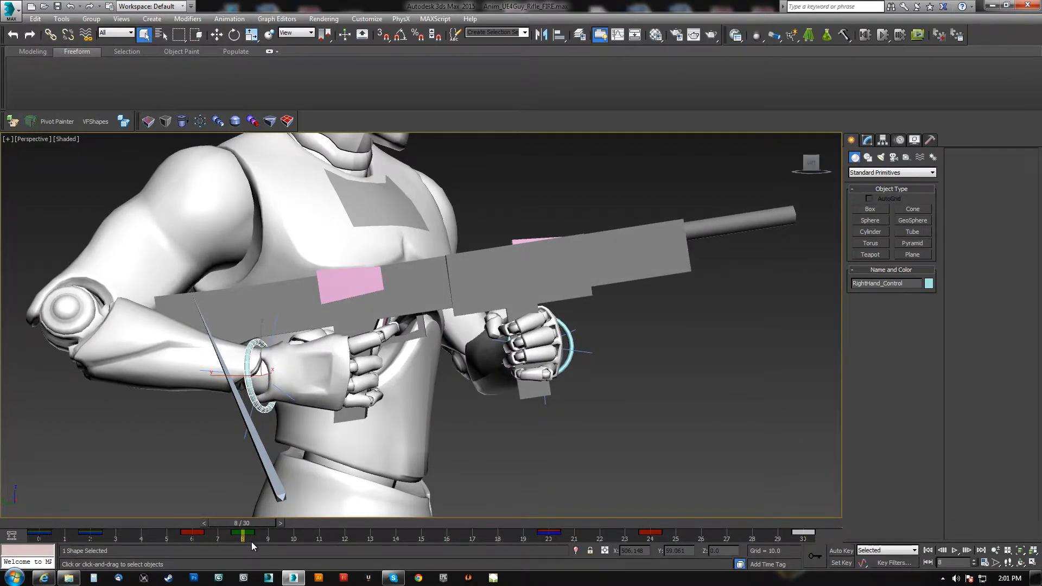
{"action": "left_click_drag", "start_coordinate": [251, 523], "coordinate": [837, 540]}
{"action": "key", "text": "Delete"}
Step: Compare the trigger finger's pose at frame 6 with its pose at frame 0
{"action": "middle_click_drag", "start_coordinate": [466, 334], "coordinate": [452, 312]}
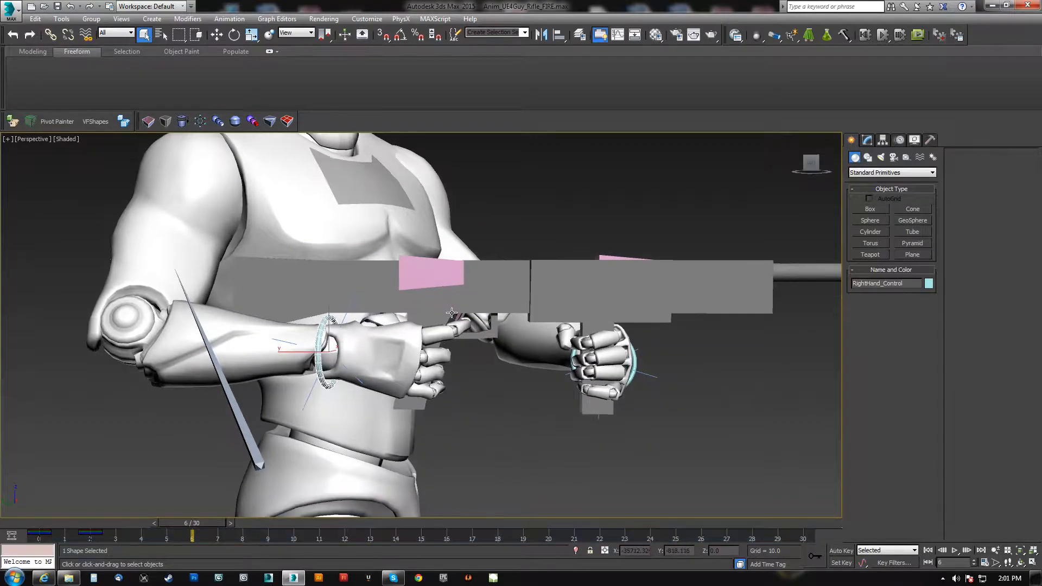
{"action": "scroll", "coordinate": [491, 320], "scroll_direction": "up", "scroll_amount": 10}
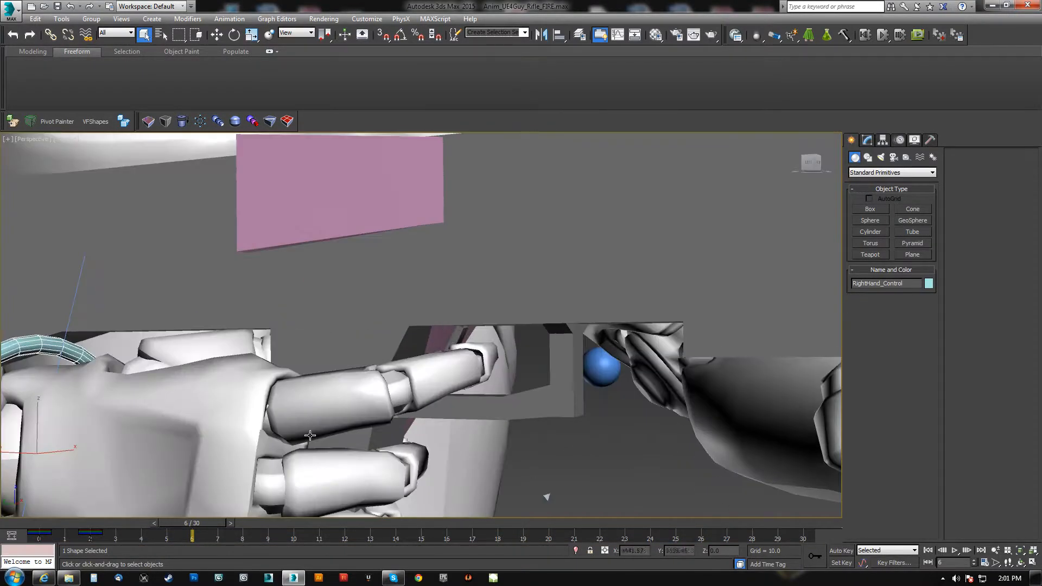
{"action": "left_click_drag", "start_coordinate": [207, 523], "coordinate": [53, 546]}
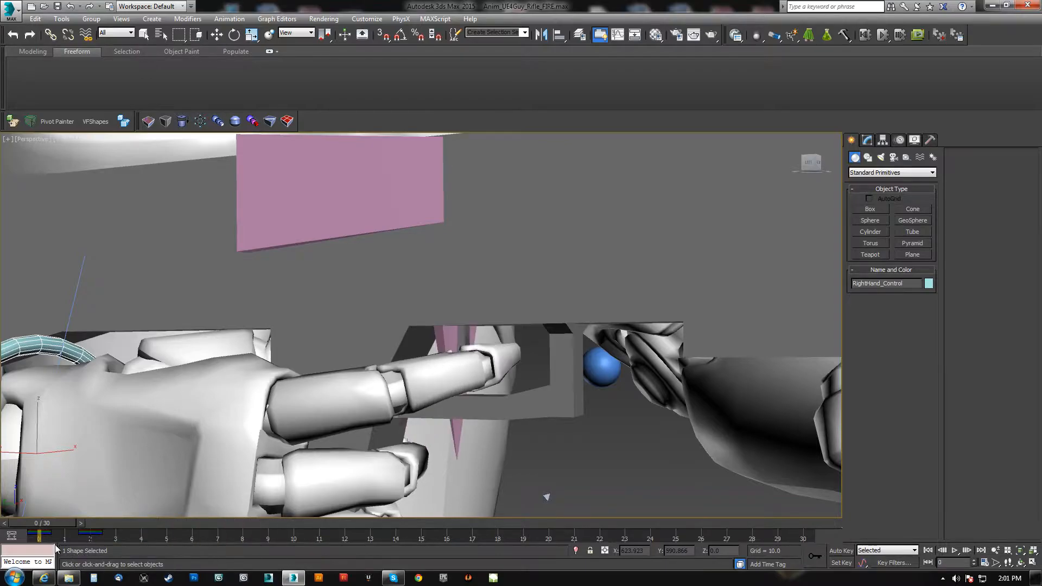
{"action": "middle_click_drag", "start_coordinate": [484, 405], "coordinate": [633, 369]}
{"action": "scroll", "coordinate": [450, 393], "scroll_direction": "down", "scroll_amount": 5}
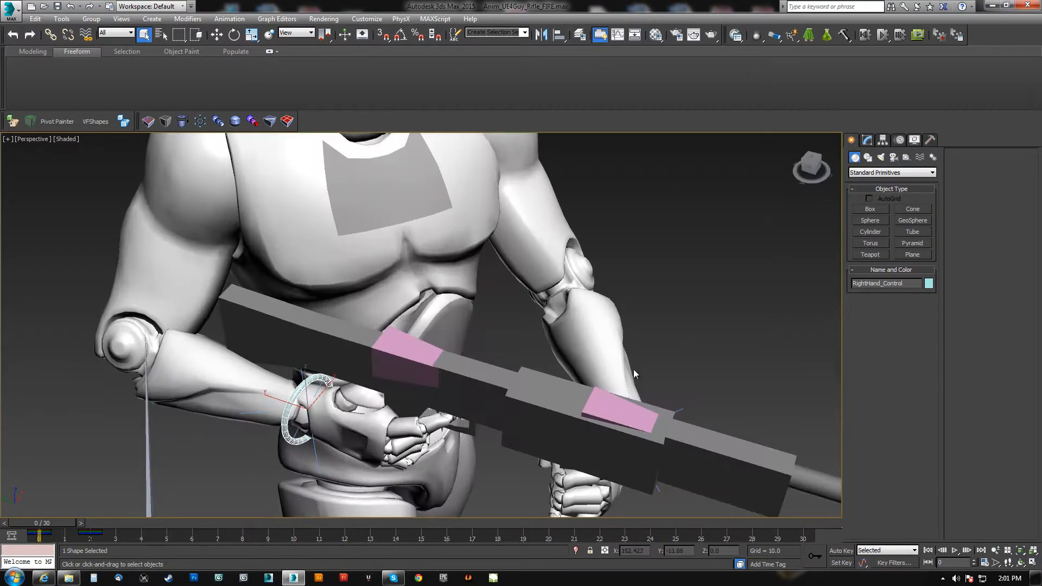
Step: Select the slide bone on top of the rifle and delete all its keys after frame 0
{"action": "left_click", "coordinate": [605, 406]}
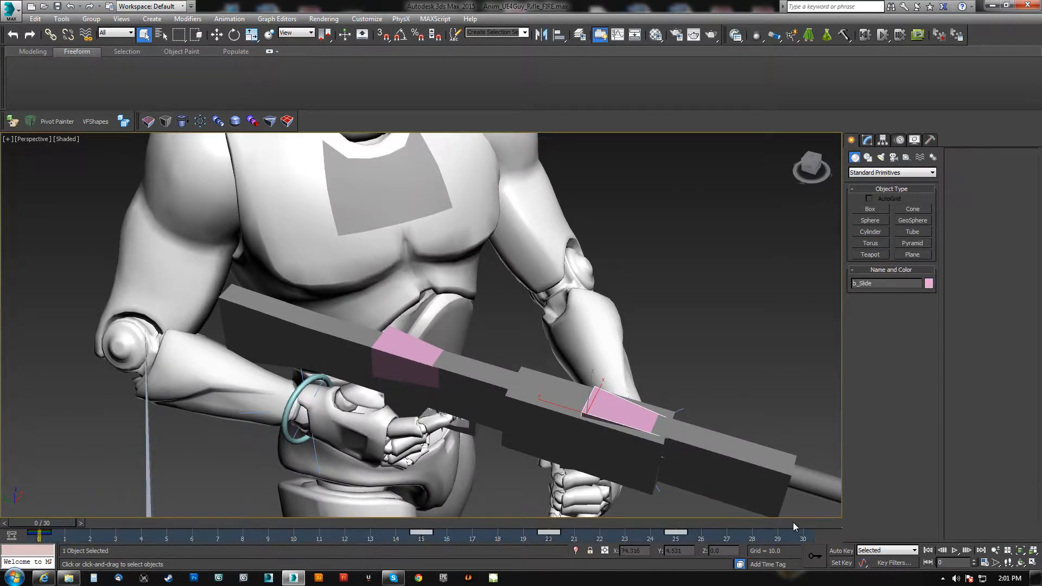
{"action": "middle_click_drag", "start_coordinate": [633, 330], "coordinate": [472, 327], "text": "alt"}
{"action": "scroll", "coordinate": [610, 294], "scroll_direction": "down", "scroll_amount": 7}
{"action": "scroll", "coordinate": [607, 319], "scroll_direction": "up", "scroll_amount": 6}
{"action": "left_click_drag", "start_coordinate": [27, 523], "coordinate": [776, 523]}
{"action": "left_click", "coordinate": [928, 550]}
{"action": "key", "text": "q"}
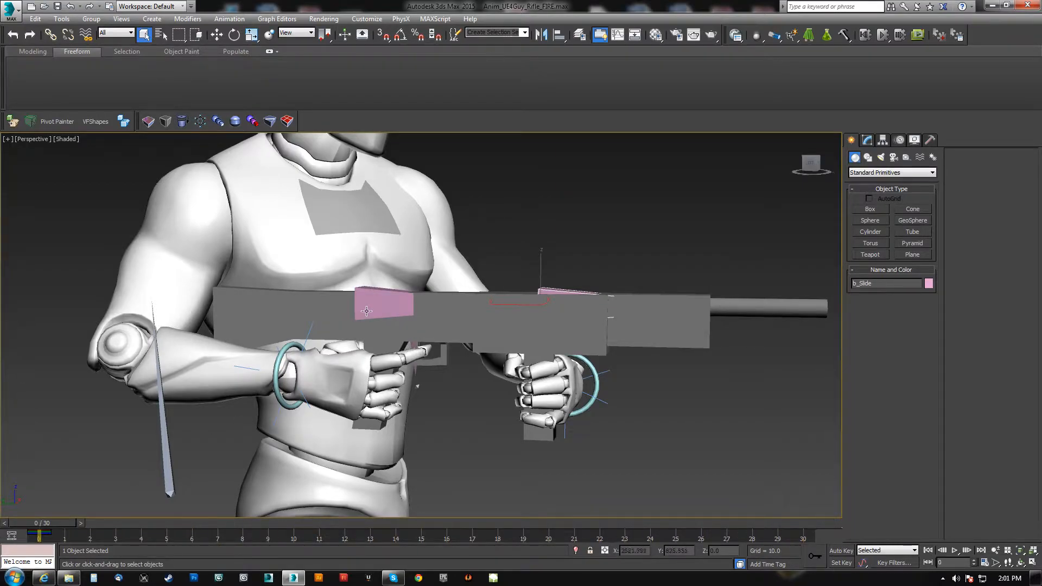
Step: Check the remaining keys of all objects at frame 2, and with only the right-hand control selected go to frame 6
{"action": "left_click", "coordinate": [275, 365]}
{"action": "left_click_drag", "start_coordinate": [60, 522], "coordinate": [100, 530]}
{"action": "middle_click_drag", "start_coordinate": [388, 434], "coordinate": [407, 412]}
{"action": "key", "text": "ctrl+a"}
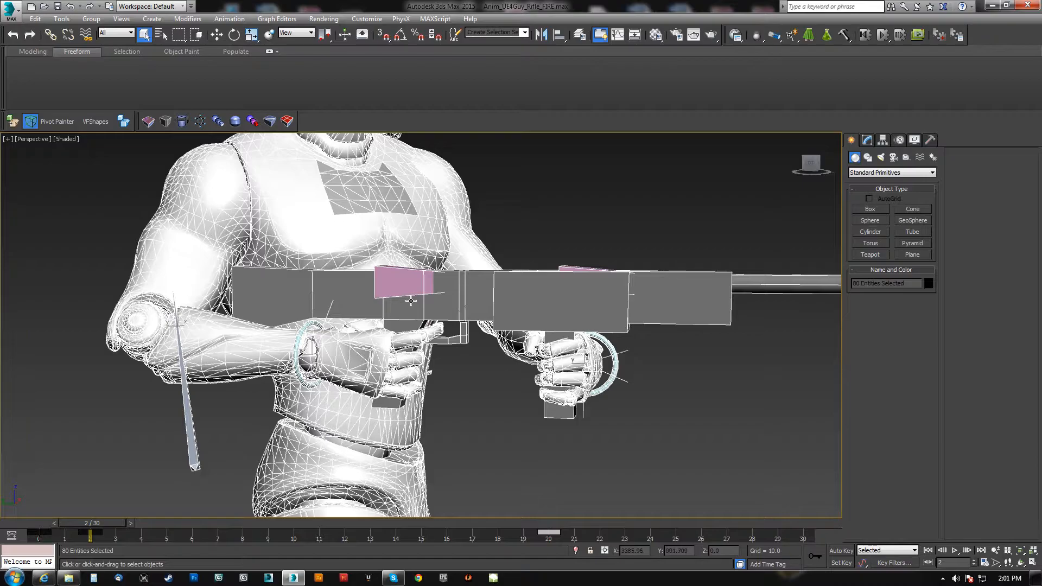
{"action": "left_click", "coordinate": [477, 386]}
{"action": "mouse_move", "coordinate": [121, 525]}
{"action": "left_mouse_down"}
{"action": "mouse_move", "coordinate": [53, 516]}
{"action": "mouse_move", "coordinate": [106, 523]}
{"action": "left_mouse_up"}
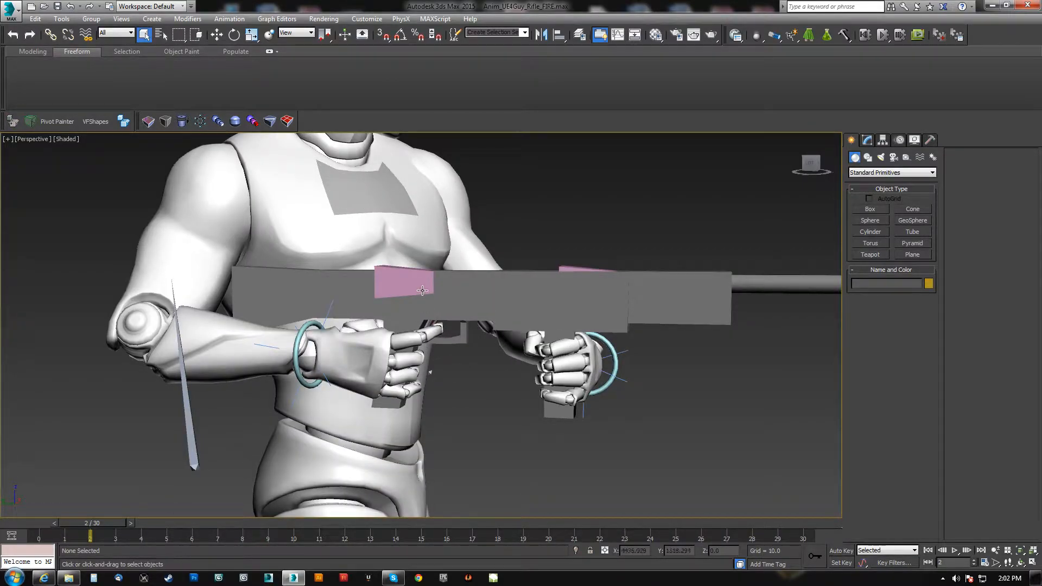
{"action": "left_click", "coordinate": [301, 333]}
{"action": "left_click_drag", "start_coordinate": [100, 527], "coordinate": [141, 530]}
{"action": "key", "text": "w"}
{"action": "middle_click_drag", "start_coordinate": [326, 348], "coordinate": [341, 496], "text": "alt"}
{"action": "left_click_drag", "start_coordinate": [284, 358], "coordinate": [208, 376]}
{"action": "middle_click_drag", "start_coordinate": [389, 431], "coordinate": [388, 422], "text": "alt"}
{"action": "key", "text": "ctrl+z"}
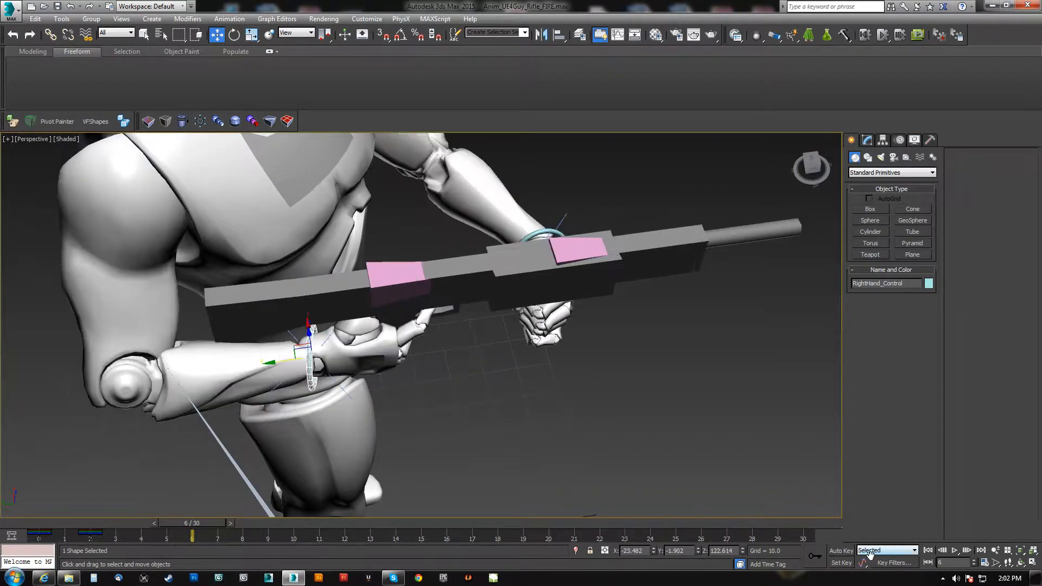
Step: Turn on Auto Key and pull the right-hand control backward to about Y 8.7 at frame 6 for the recoil
{"action": "left_click", "coordinate": [841, 550]}
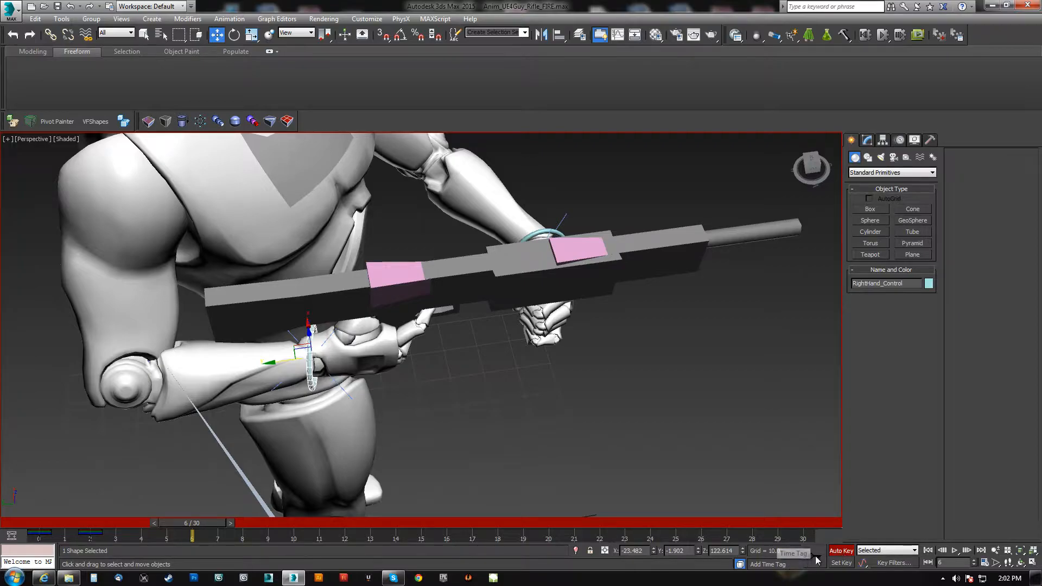
{"action": "left_click_drag", "start_coordinate": [280, 364], "coordinate": [206, 359]}
{"action": "mouse_move", "coordinate": [320, 404]}
{"action": "middle_mouse_down", "text": "alt"}
{"action": "mouse_move", "coordinate": [309, 382]}
{"action": "mouse_move", "coordinate": [304, 406]}
{"action": "middle_mouse_up", "text": "alt"}
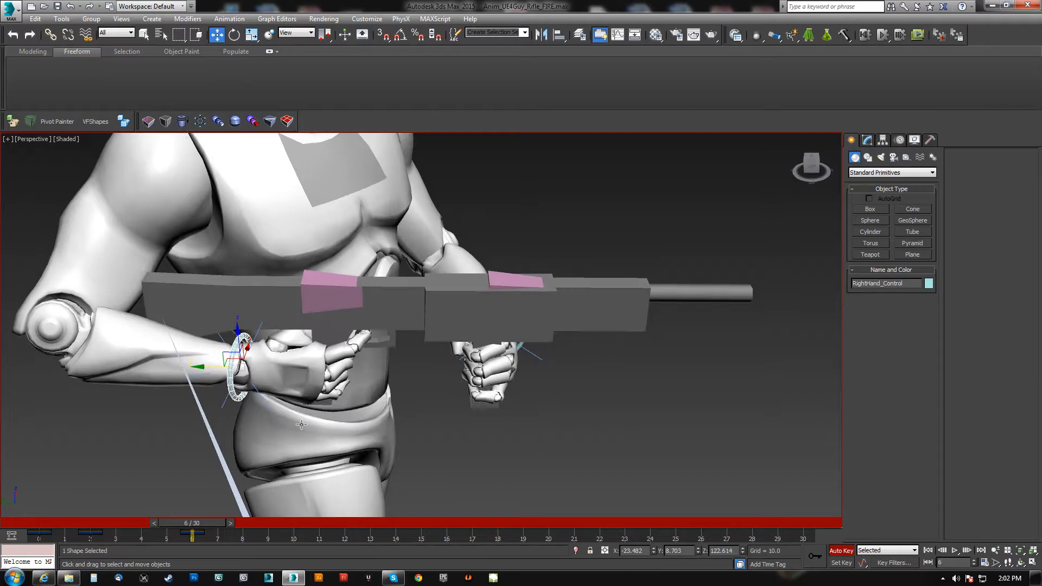
Step: Key the right-hand control at frame 20 and rotate it so the rifle barrel tilts upward
{"action": "left_click_drag", "start_coordinate": [176, 523], "coordinate": [558, 516]}
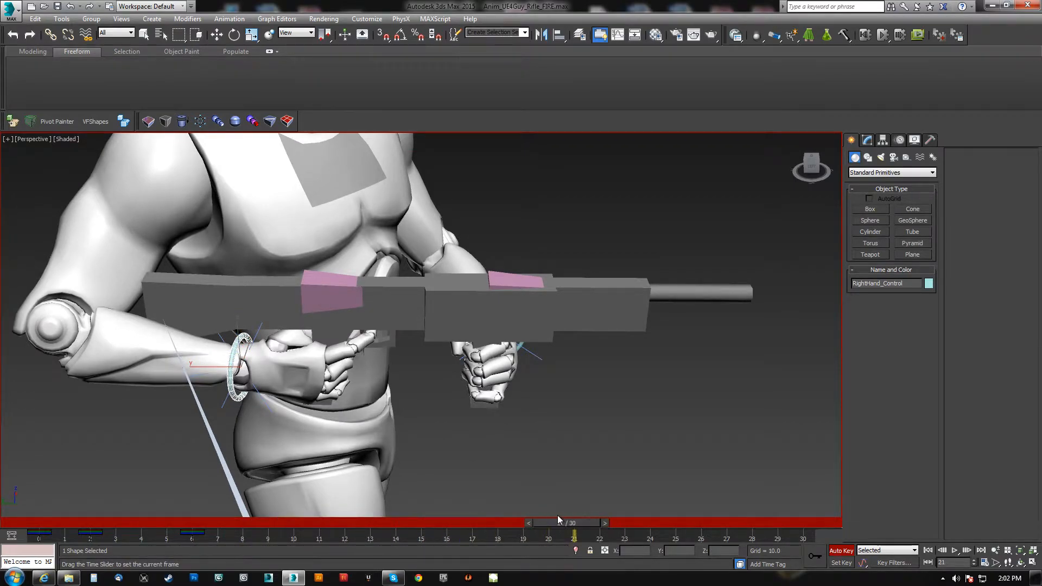
{"action": "key", "text": "w"}
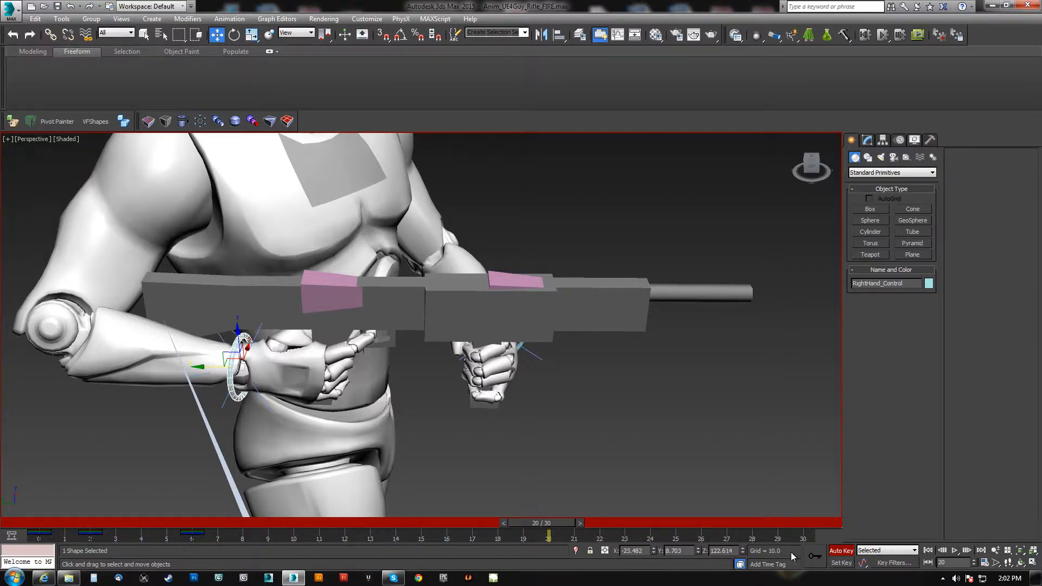
{"action": "key", "text": "e"}
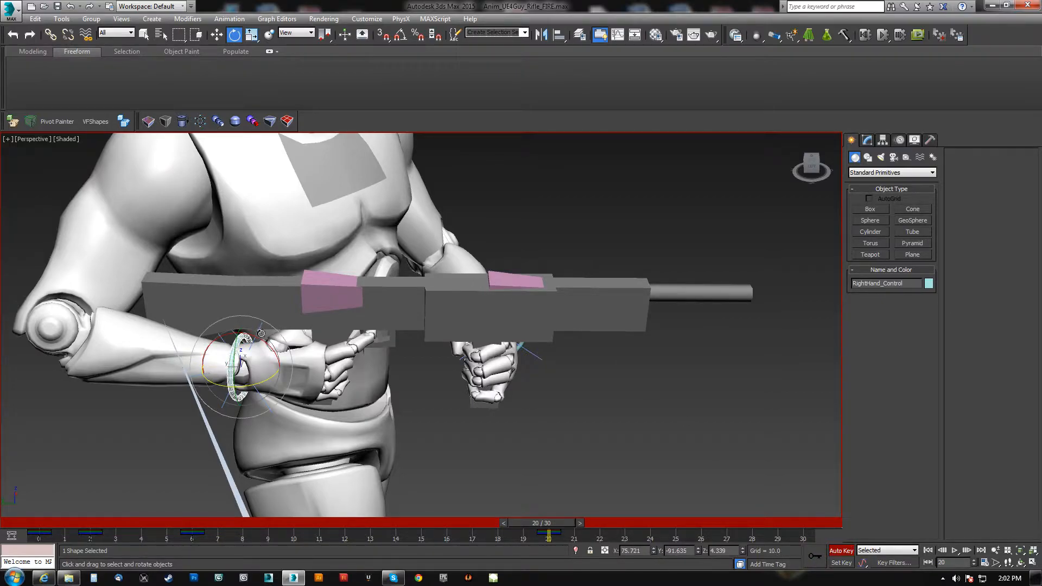
{"action": "left_click_drag", "start_coordinate": [260, 340], "coordinate": [244, 334]}
Step: Copy the right-hand control's frame 0 key to frame 30 so the animation ends in its starting pose
{"action": "left_click_drag", "start_coordinate": [523, 515], "coordinate": [803, 537]}
{"action": "key", "text": "e"}
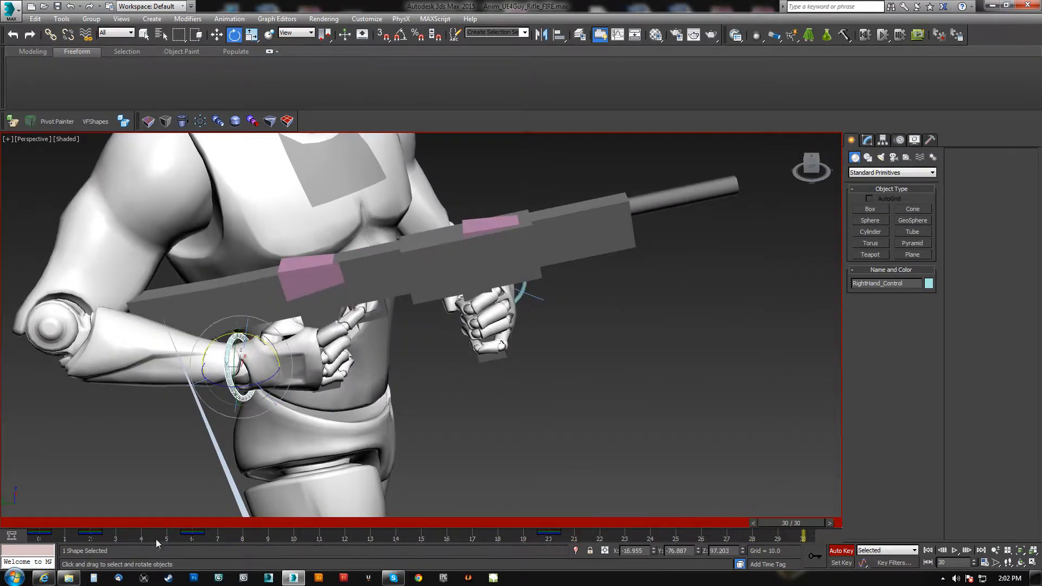
{"action": "left_click", "coordinate": [46, 534]}
{"action": "left_click_drag", "start_coordinate": [41, 533], "coordinate": [786, 525], "text": "shift"}
Step: Delete the right-hand control's X, Y and Z Rotation keys at frame 6 in the Curve Editor
{"action": "left_click_drag", "start_coordinate": [235, 523], "coordinate": [555, 534]}
{"action": "key", "text": "e"}
{"action": "right_click", "coordinate": [577, 429]}
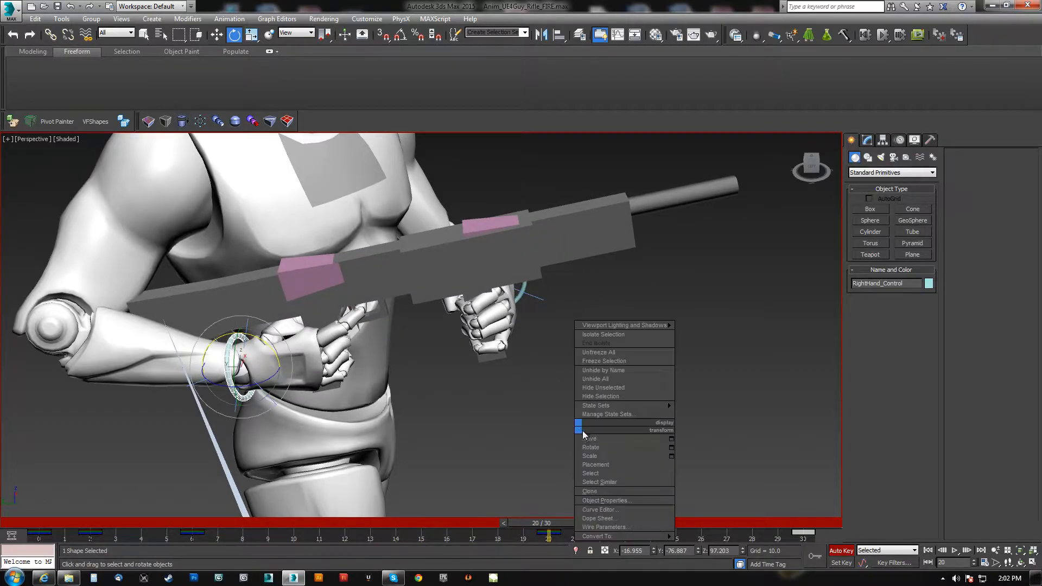
{"action": "left_click", "coordinate": [596, 511]}
{"action": "left_click_drag", "start_coordinate": [536, 151], "coordinate": [613, 51]}
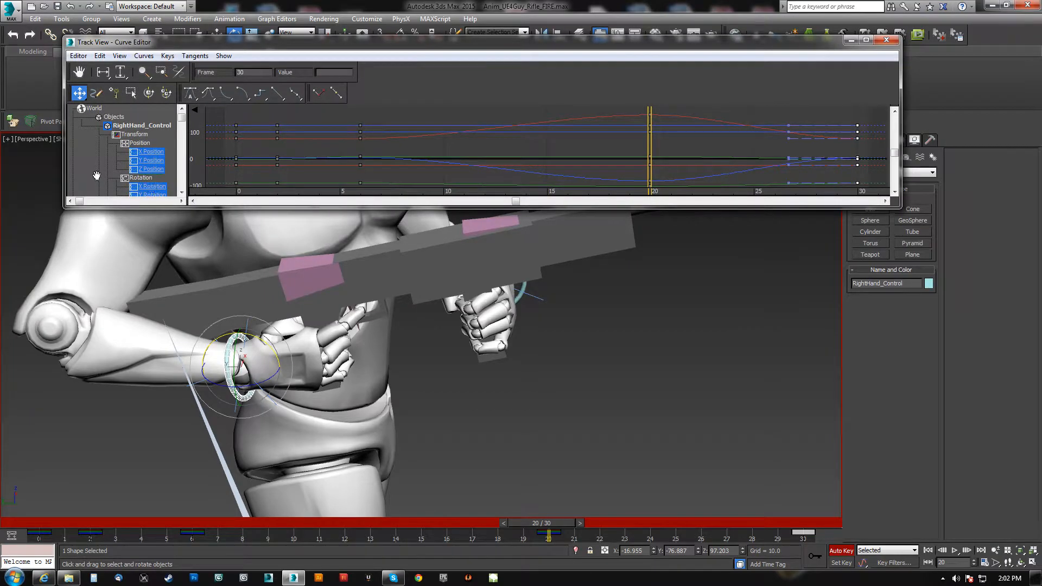
{"action": "right_click", "coordinate": [91, 170]}
{"action": "left_click", "coordinate": [379, 41]}
{"action": "left_click", "coordinate": [133, 125]}
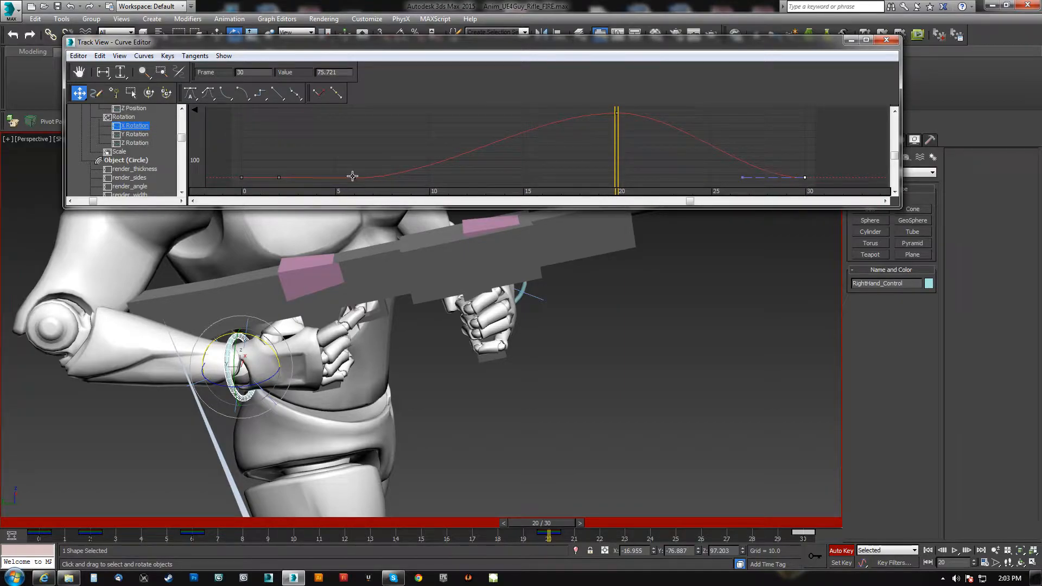
{"action": "left_click", "coordinate": [134, 142], "text": "shift"}
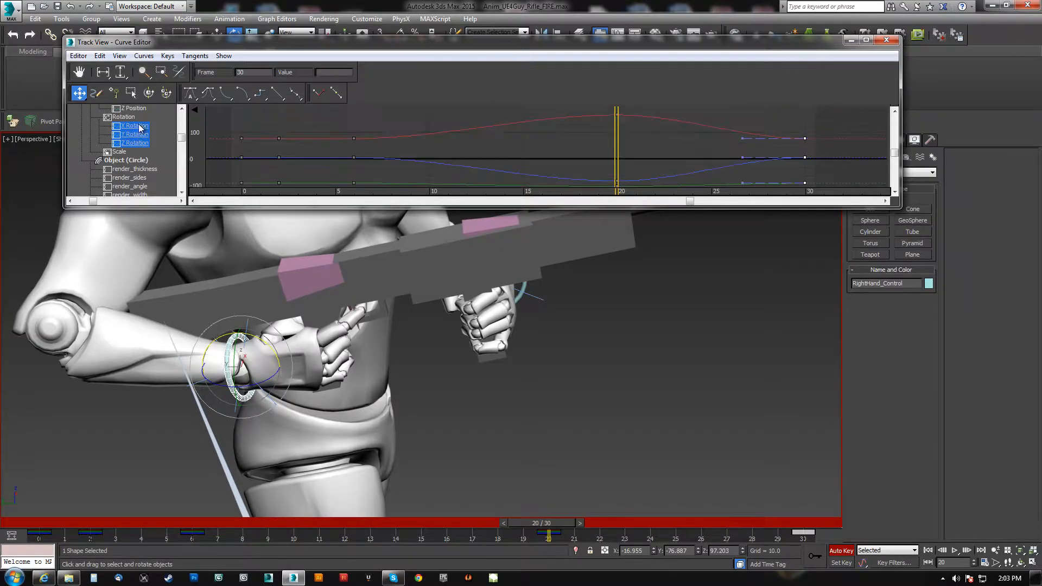
{"action": "left_click_drag", "start_coordinate": [344, 199], "coordinate": [344, 198]}
{"action": "key", "text": "Delete"}
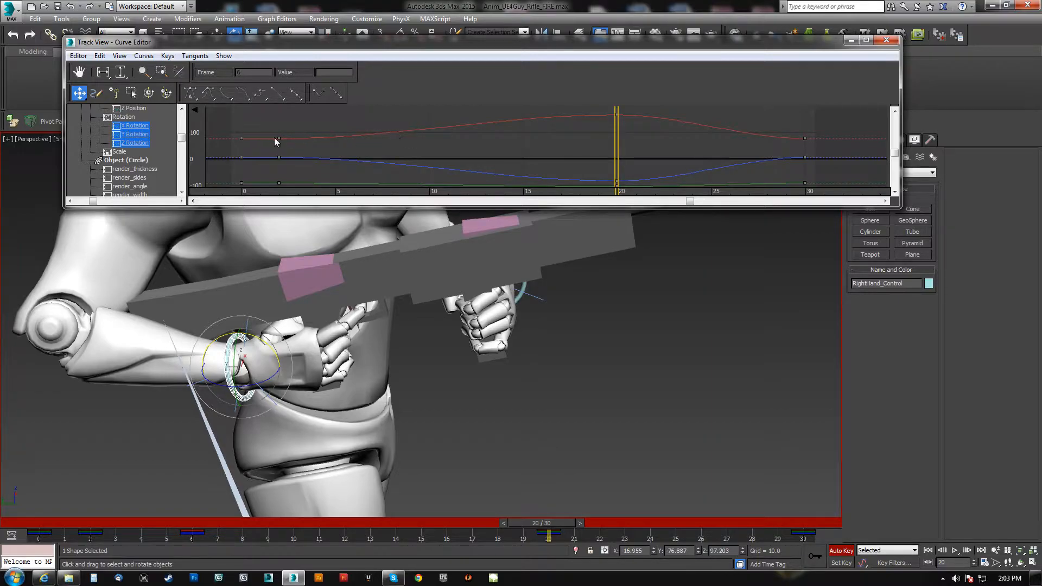
{"action": "left_click", "coordinate": [887, 40]}
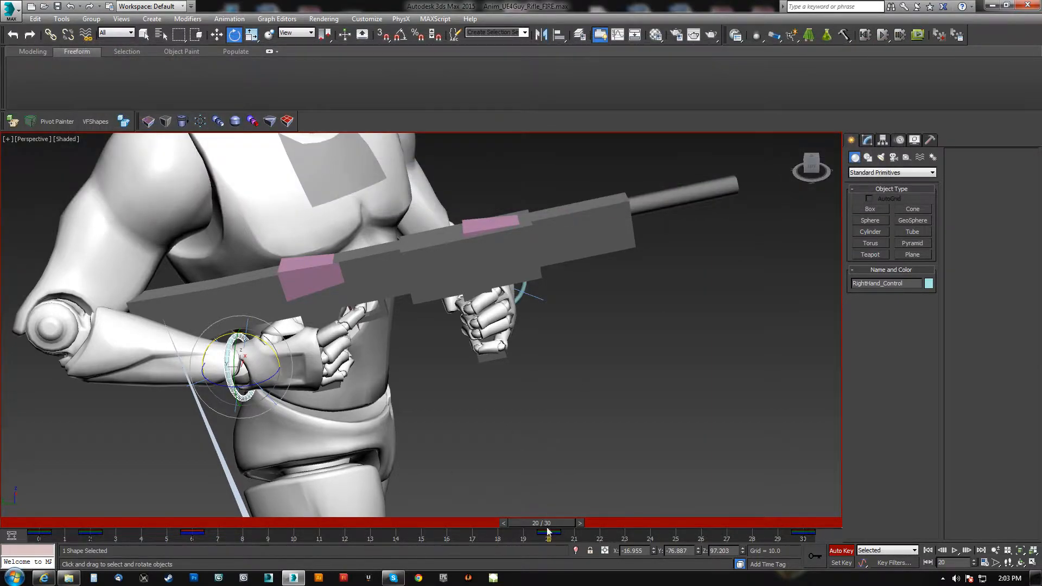
Step: Using the Local coordinate system, pull the rifle's slide (b_Slide) backward along its own Z axis at frame 25
{"action": "left_click_drag", "start_coordinate": [548, 532], "coordinate": [578, 487]}
{"action": "key", "text": "e"}
{"action": "left_click", "coordinate": [481, 226]}
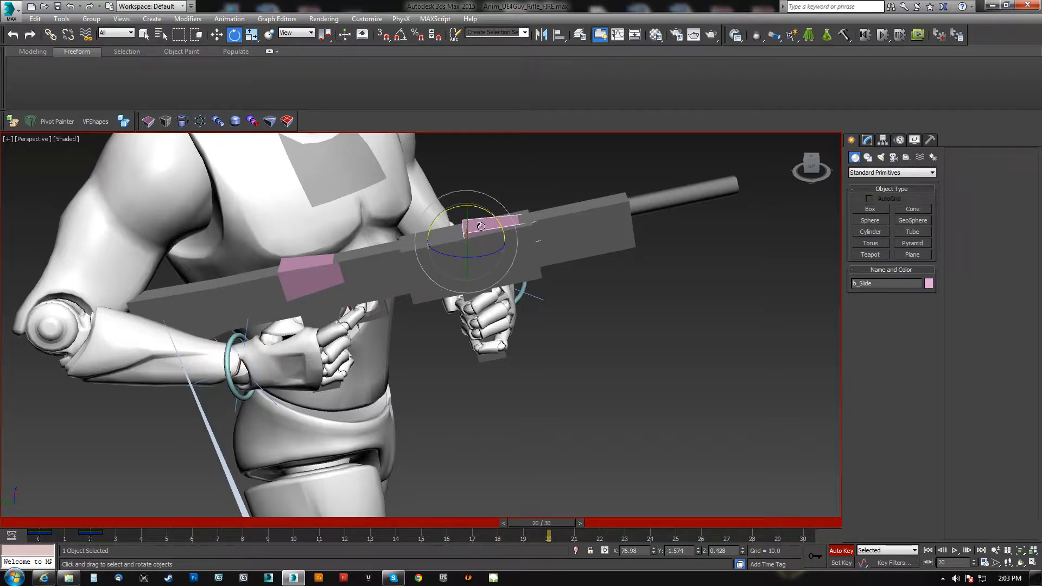
{"action": "left_click_drag", "start_coordinate": [555, 529], "coordinate": [666, 522]}
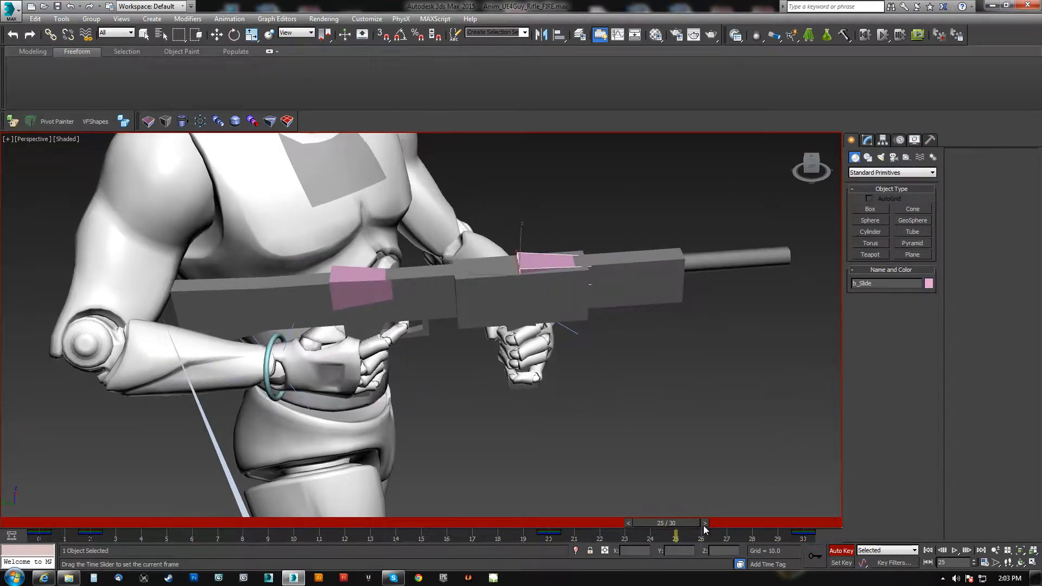
{"action": "key", "text": "w"}
{"action": "middle_click_drag", "start_coordinate": [445, 201], "coordinate": [425, 273], "text": "alt"}
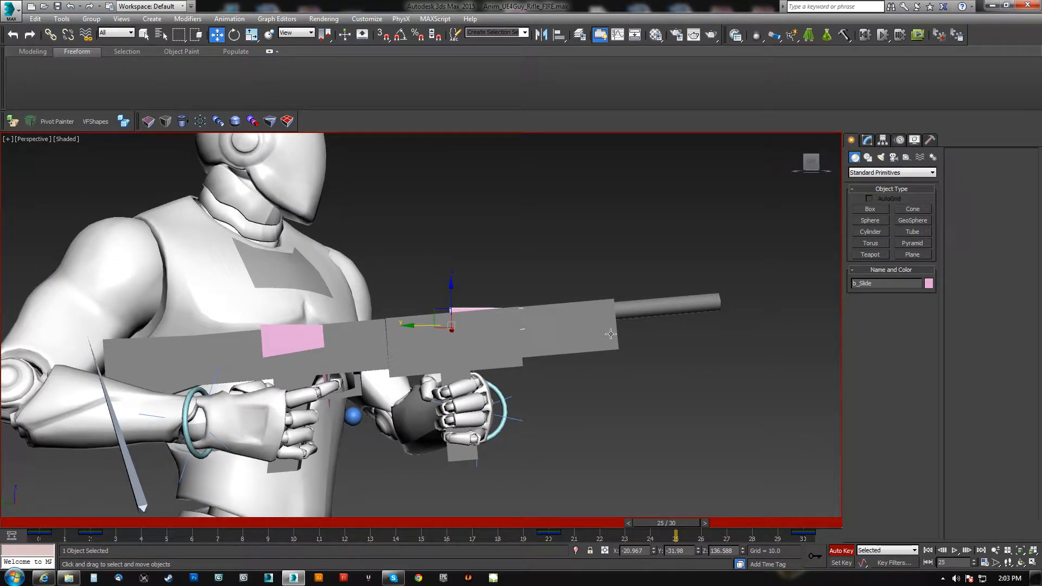
{"action": "left_click", "coordinate": [295, 33]}
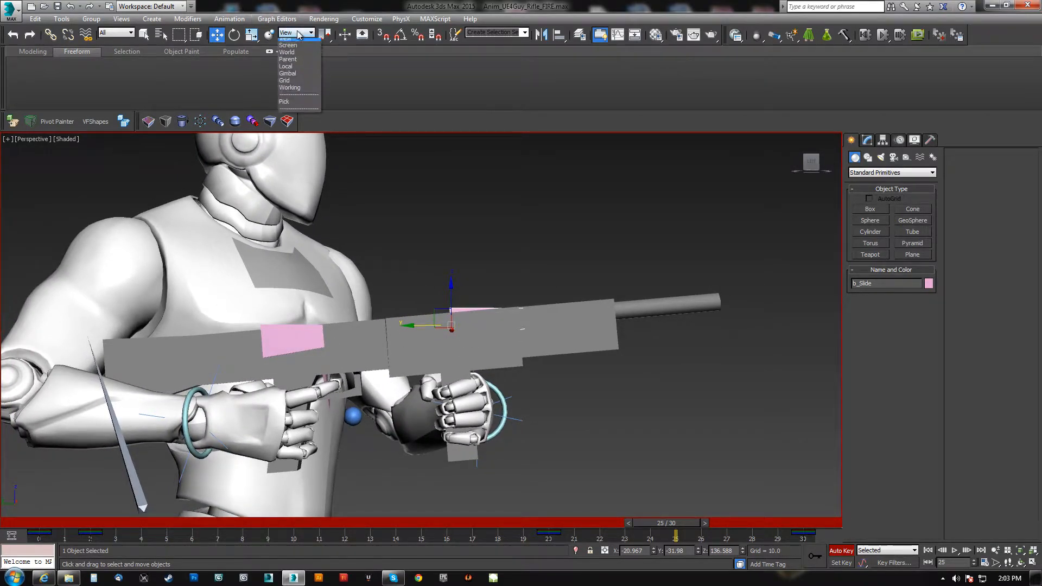
{"action": "left_click", "coordinate": [288, 70]}
{"action": "middle_click_drag", "start_coordinate": [487, 295], "coordinate": [496, 323], "text": "alt"}
{"action": "left_click_drag", "start_coordinate": [491, 323], "coordinate": [446, 328]}
{"action": "middle_click_drag", "start_coordinate": [470, 384], "coordinate": [475, 358]}
{"action": "middle_click_drag", "start_coordinate": [474, 358], "coordinate": [465, 370], "text": "alt"}
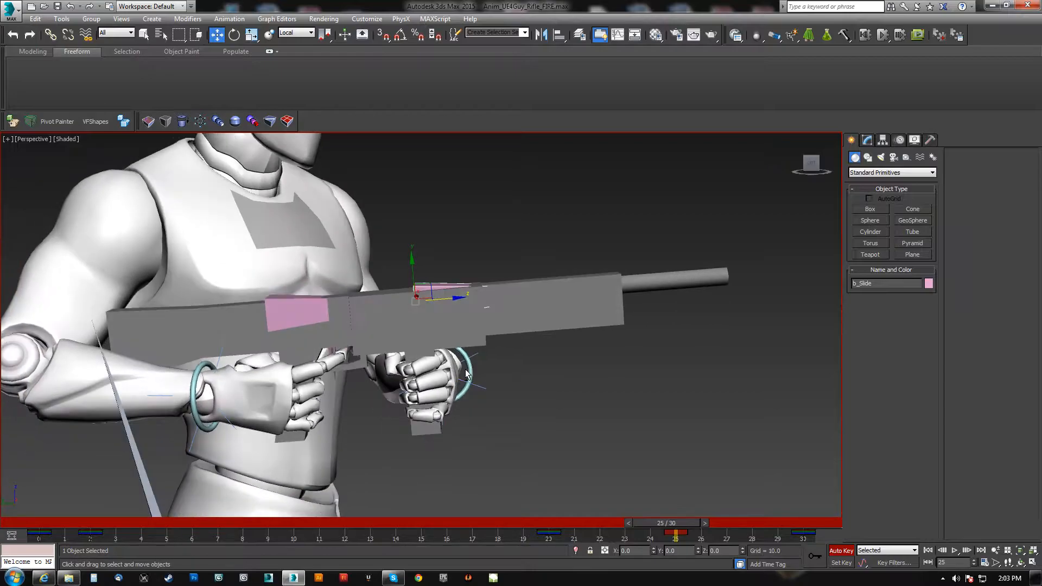
Step: Key the slide at frames 20 and 30 as well, and shift its keys at 20, 25 and 30 to frames 15, 20 and 25
{"action": "left_click_drag", "start_coordinate": [686, 525], "coordinate": [545, 408]}
{"action": "key", "text": "w"}
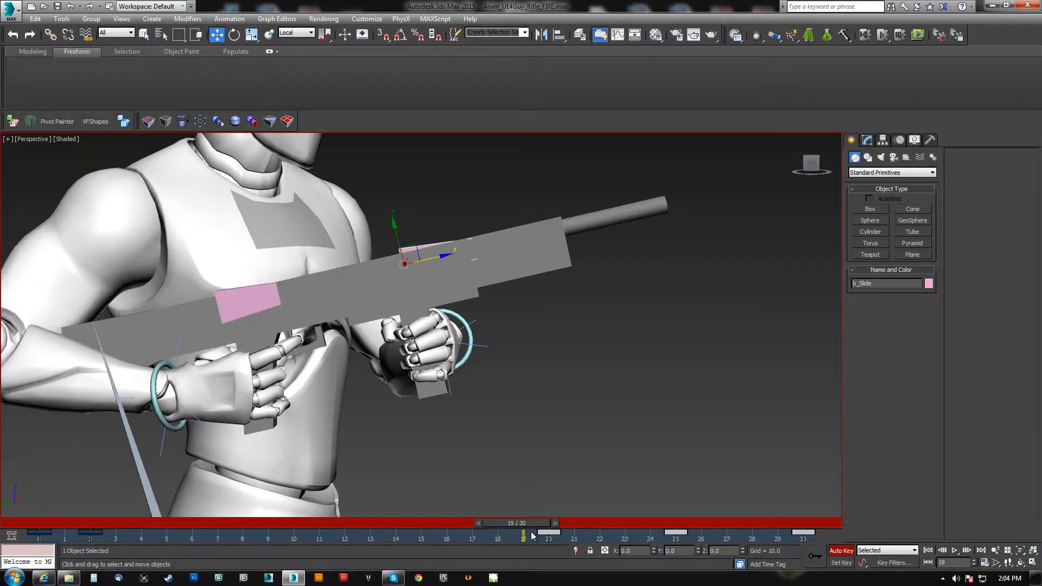
{"action": "left_click_drag", "start_coordinate": [553, 532], "coordinate": [430, 534]}
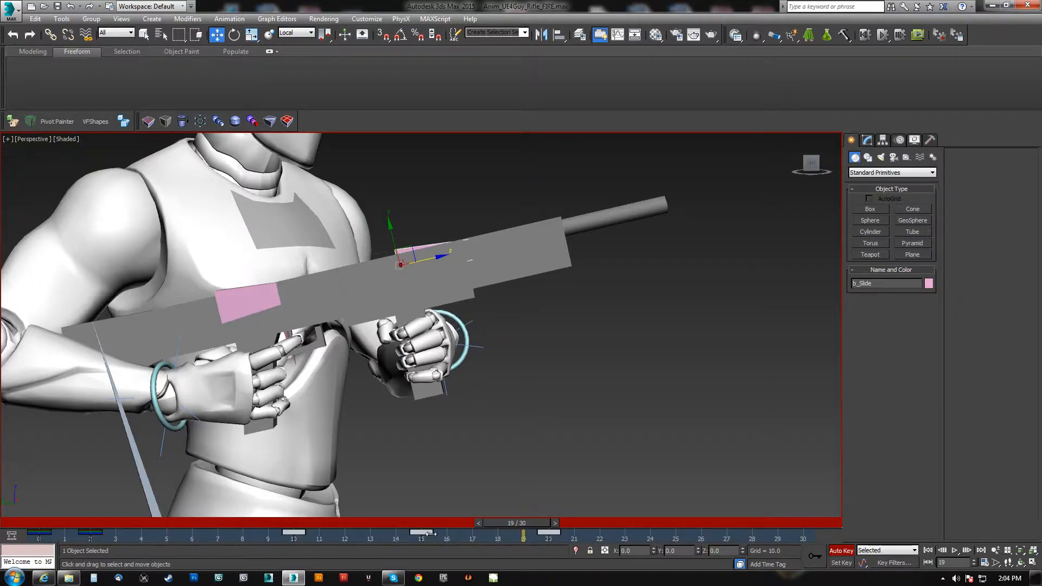
{"action": "left_click_drag", "start_coordinate": [526, 521], "coordinate": [289, 466]}
{"action": "key", "text": "w"}
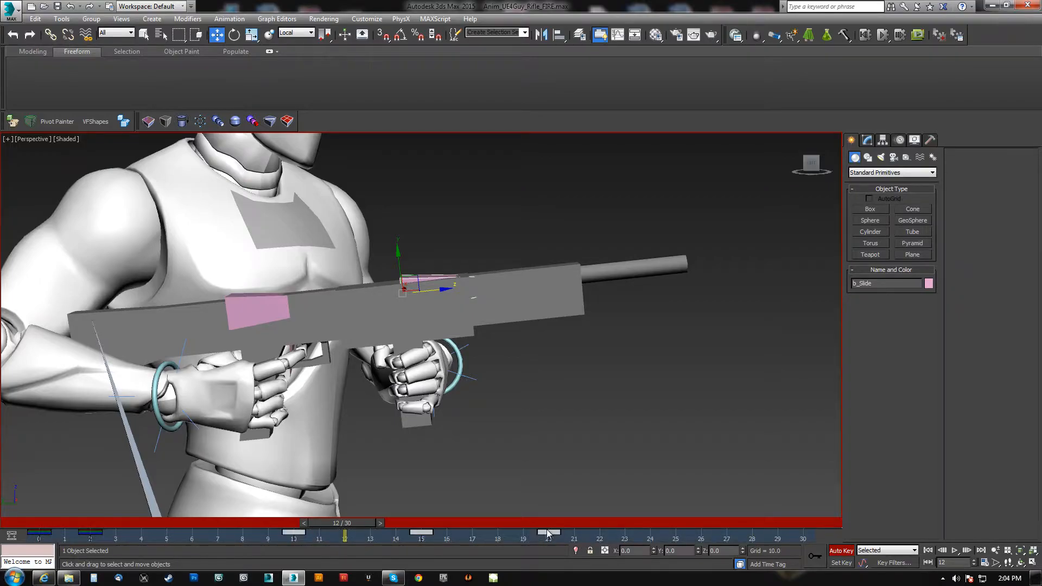
{"action": "left_click_drag", "start_coordinate": [549, 534], "coordinate": [676, 534]}
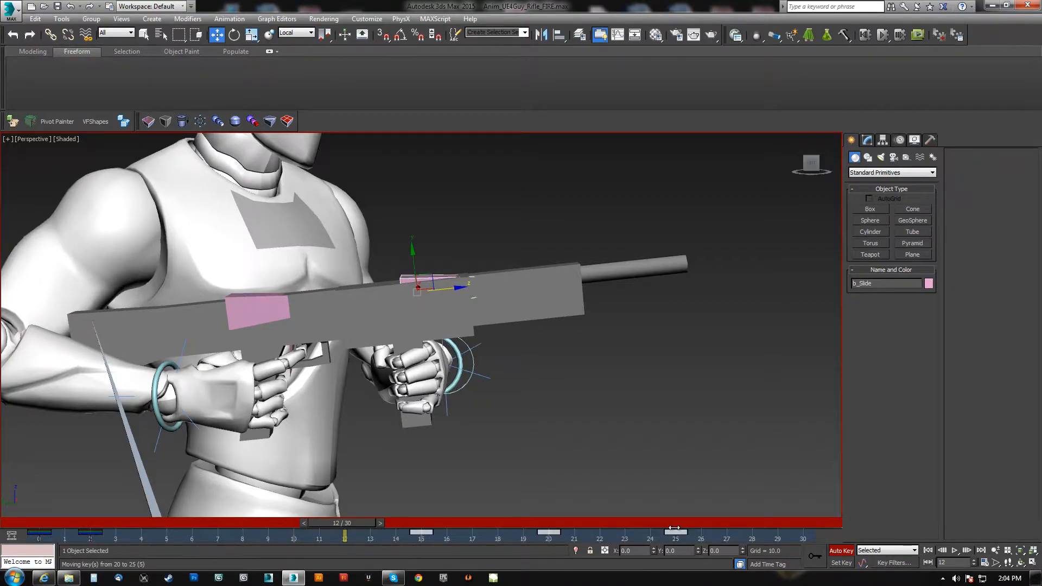
{"action": "middle_click_drag", "start_coordinate": [451, 377], "coordinate": [467, 355]}
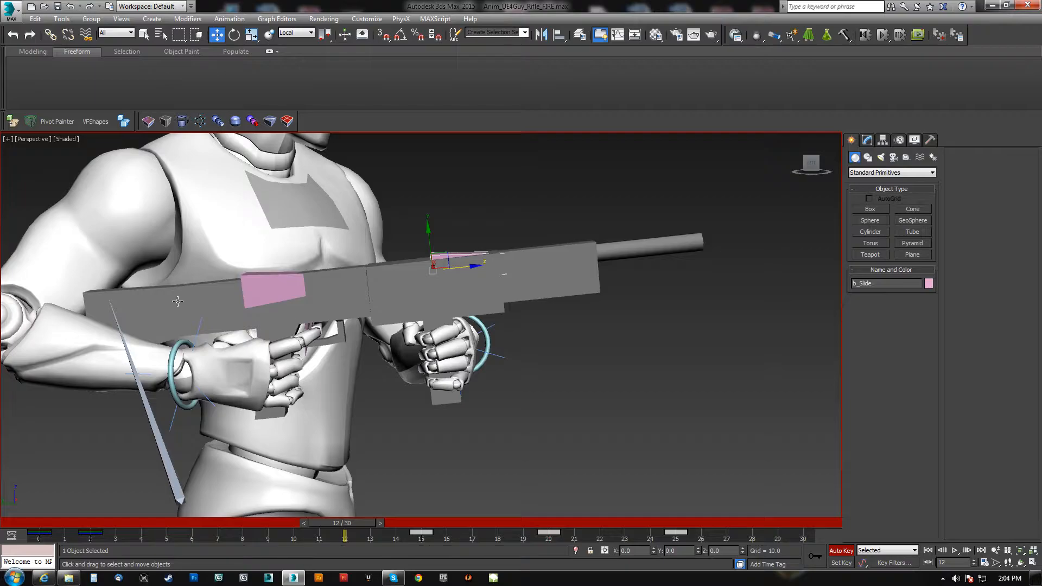
{"action": "middle_click_drag", "start_coordinate": [334, 285], "coordinate": [350, 346], "text": "alt"}
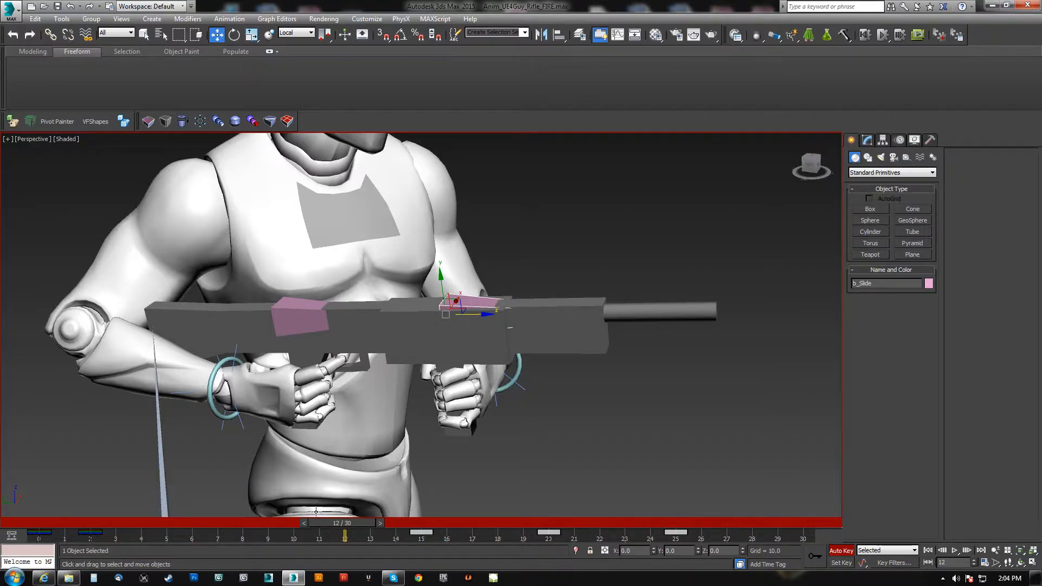
{"action": "left_click_drag", "start_coordinate": [364, 524], "coordinate": [468, 522]}
{"action": "key", "text": "w"}
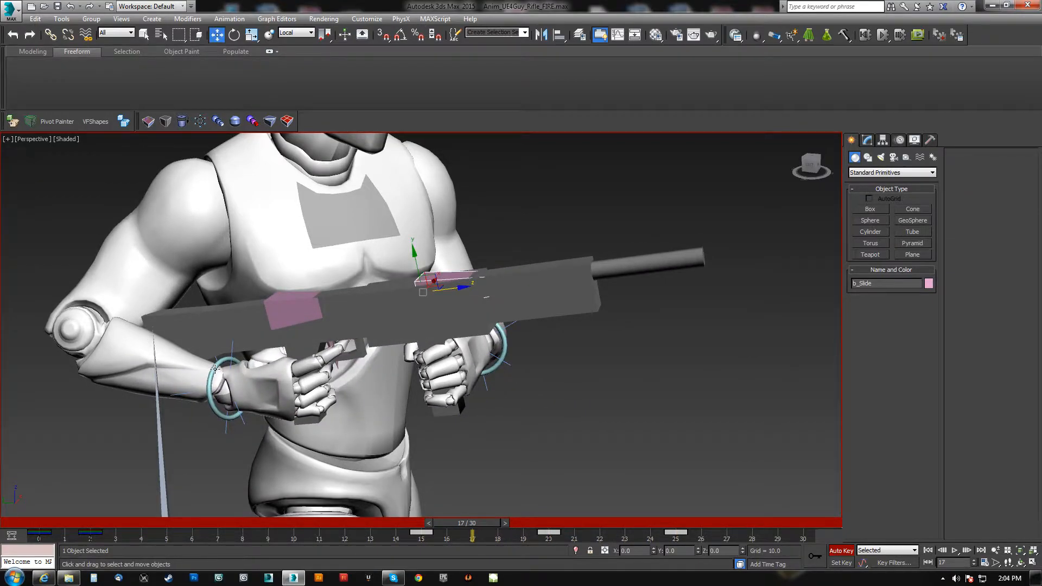
Step: Key the right-hand control at frames 15 and 25, and pull it back about 2.9 units along its local Z axis at frame 20
{"action": "left_click", "coordinate": [215, 369]}
{"action": "left_click_drag", "start_coordinate": [484, 523], "coordinate": [445, 525]}
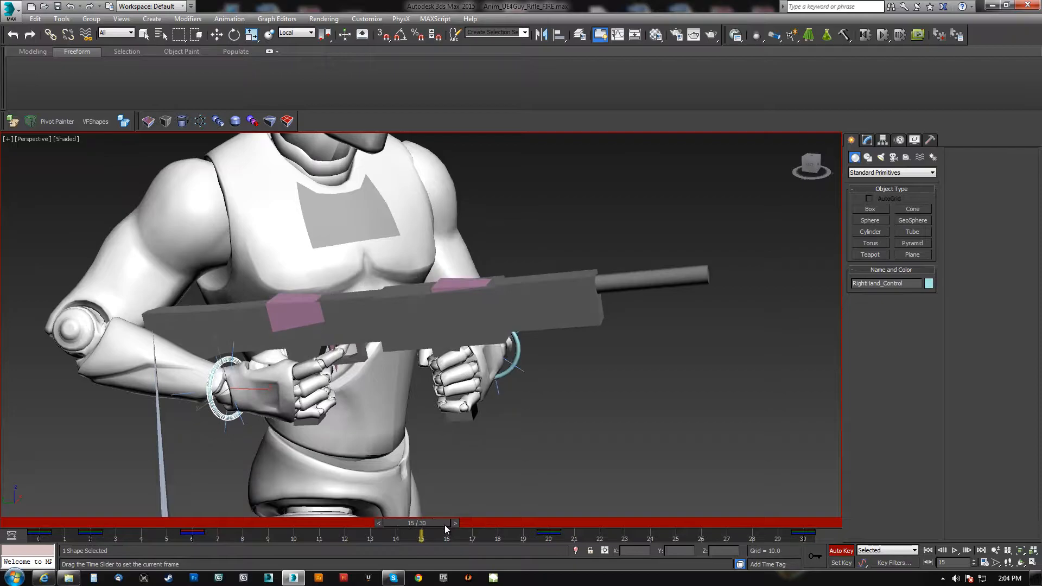
{"action": "left_click", "coordinate": [814, 557]}
{"action": "left_click_drag", "start_coordinate": [433, 519], "coordinate": [549, 517]}
{"action": "left_click", "coordinate": [815, 556]}
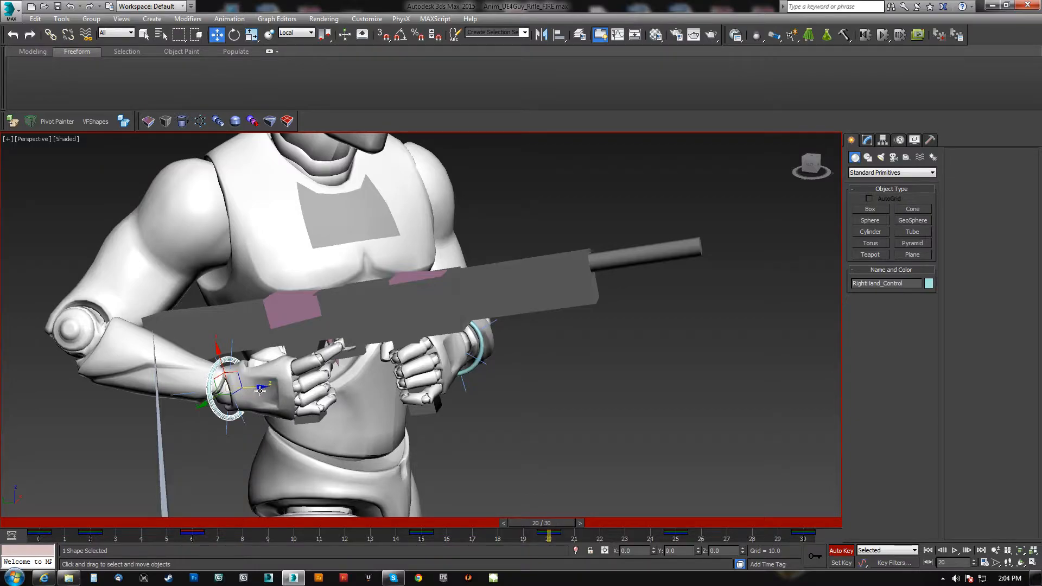
{"action": "left_click_drag", "start_coordinate": [256, 387], "coordinate": [241, 387]}
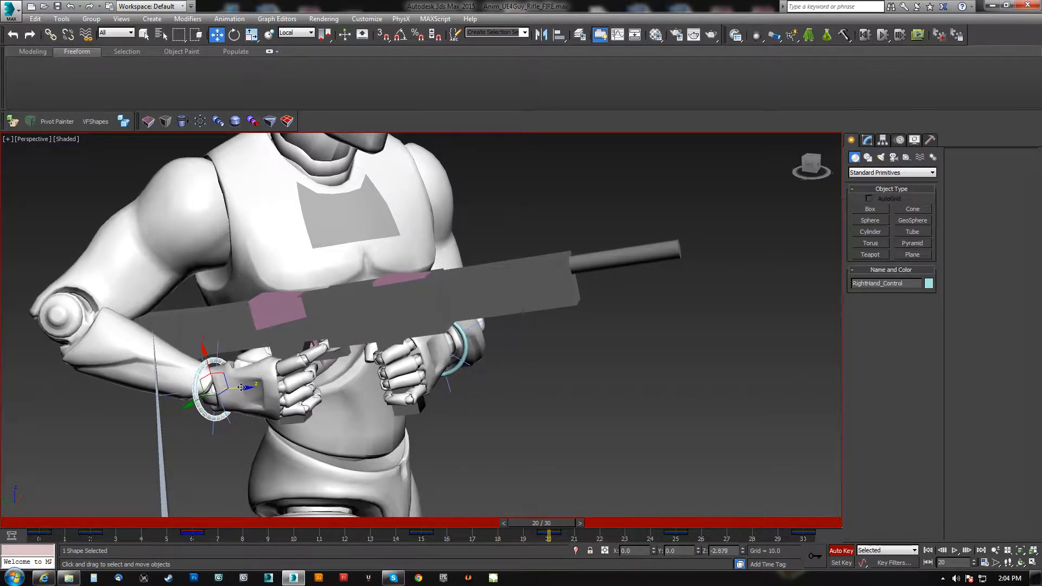
{"action": "left_click_drag", "start_coordinate": [533, 524], "coordinate": [188, 483]}
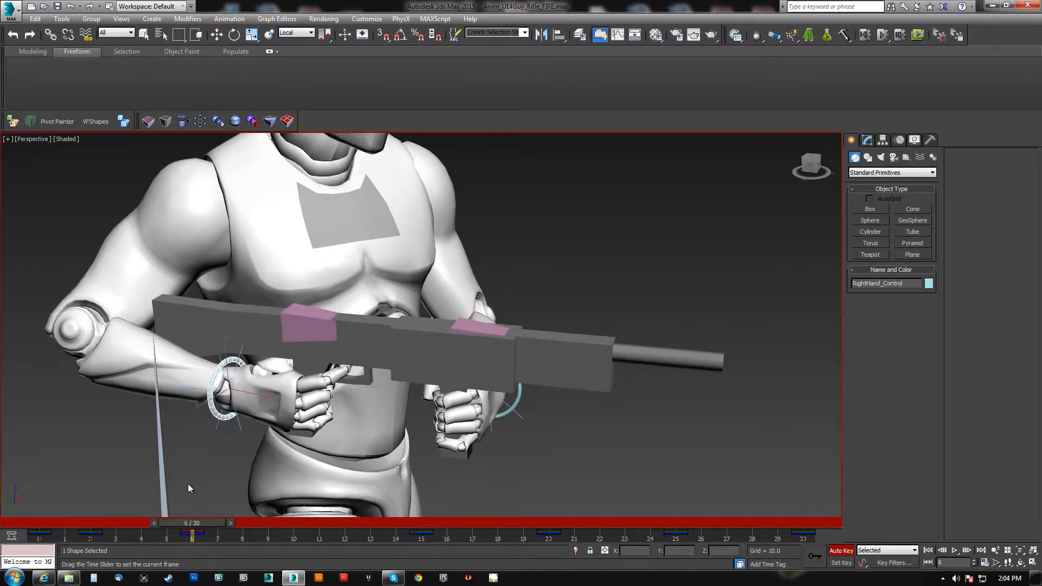
Step: Delete the right-hand control's X, Y and Z Rotation keys at frame 2 in the Curve Editor
{"action": "key", "text": "w"}
{"action": "middle_click_drag", "start_coordinate": [419, 409], "coordinate": [511, 413], "text": "alt"}
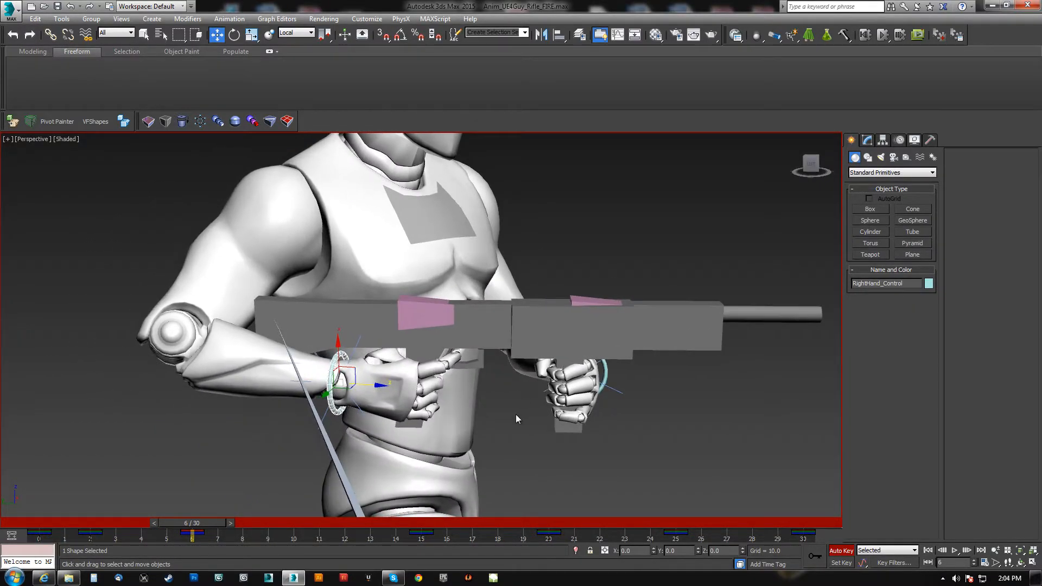
{"action": "right_click", "coordinate": [513, 415]}
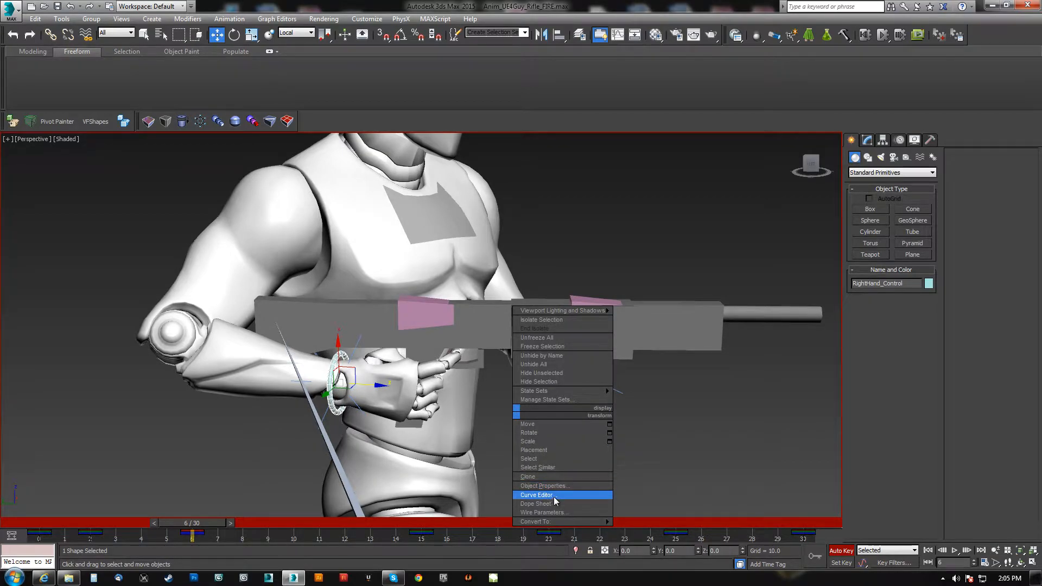
{"action": "left_click", "coordinate": [554, 494]}
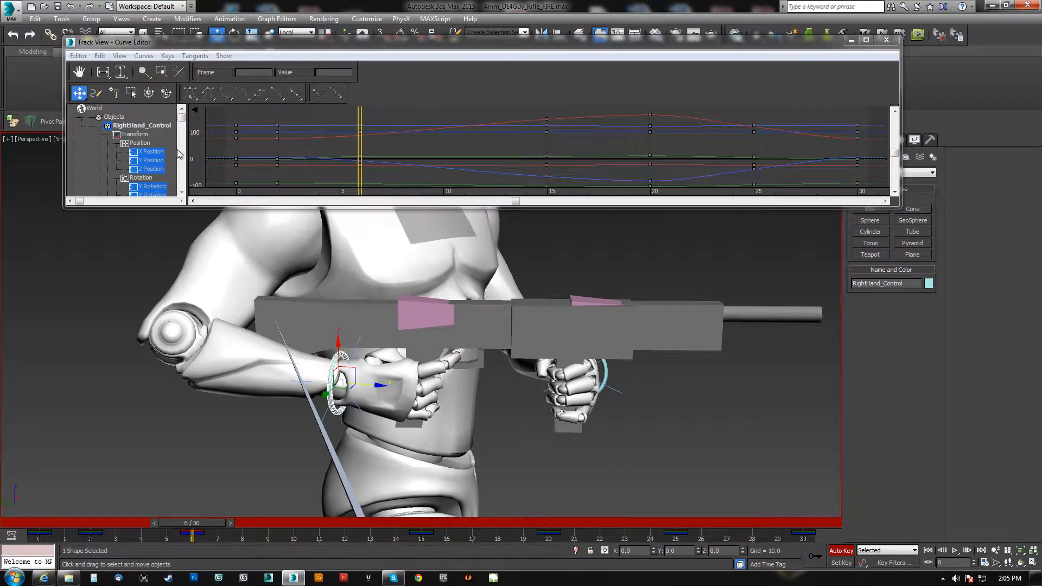
{"action": "left_click", "coordinate": [151, 187]}
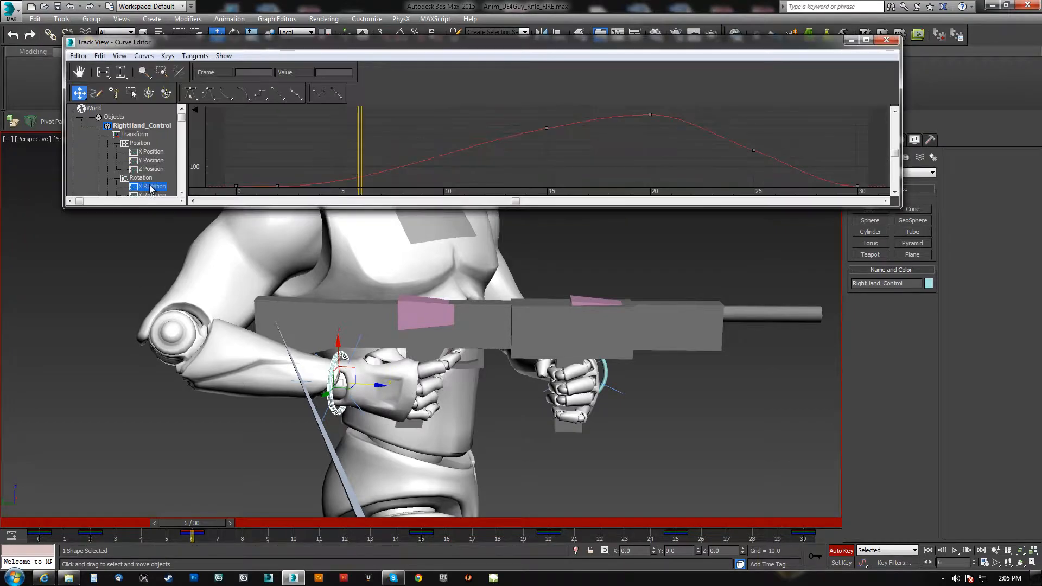
{"action": "scroll", "coordinate": [82, 169], "scroll_direction": "down", "scroll_amount": 2}
{"action": "left_click", "coordinate": [157, 151], "text": "shift"}
{"action": "middle_click_drag", "start_coordinate": [328, 138], "coordinate": [326, 130]}
{"action": "scroll", "coordinate": [326, 129], "scroll_direction": "down", "scroll_amount": 1}
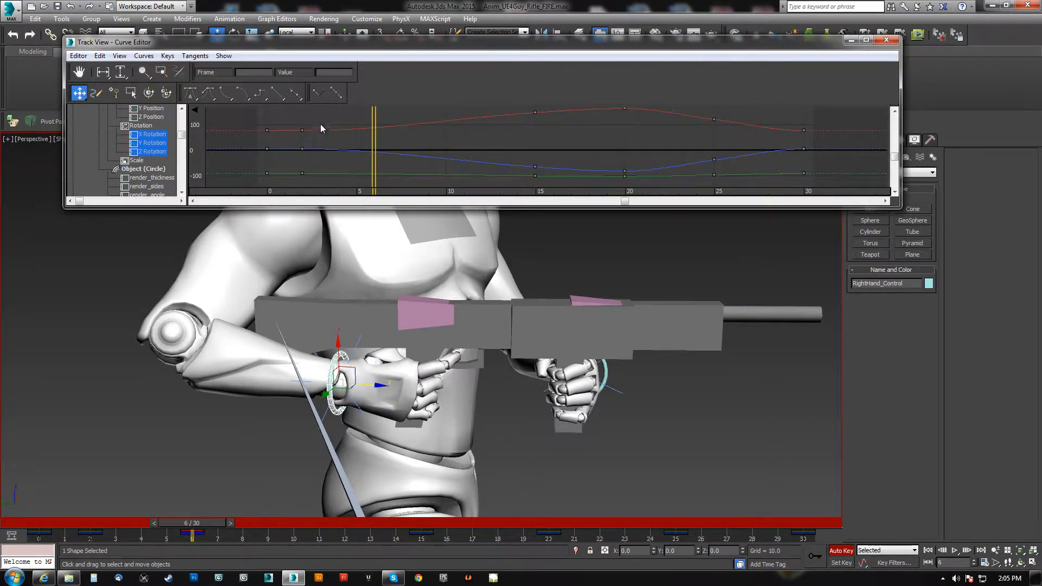
{"action": "middle_click_drag", "start_coordinate": [552, 125], "coordinate": [540, 135]}
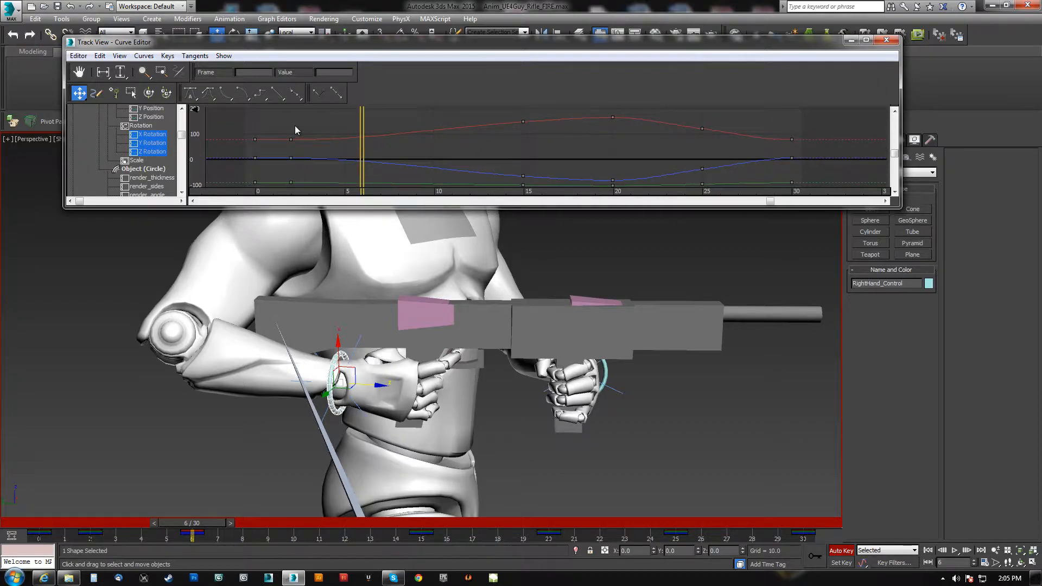
{"action": "left_click_drag", "start_coordinate": [306, 130], "coordinate": [281, 185]}
{"action": "key", "text": "Delete"}
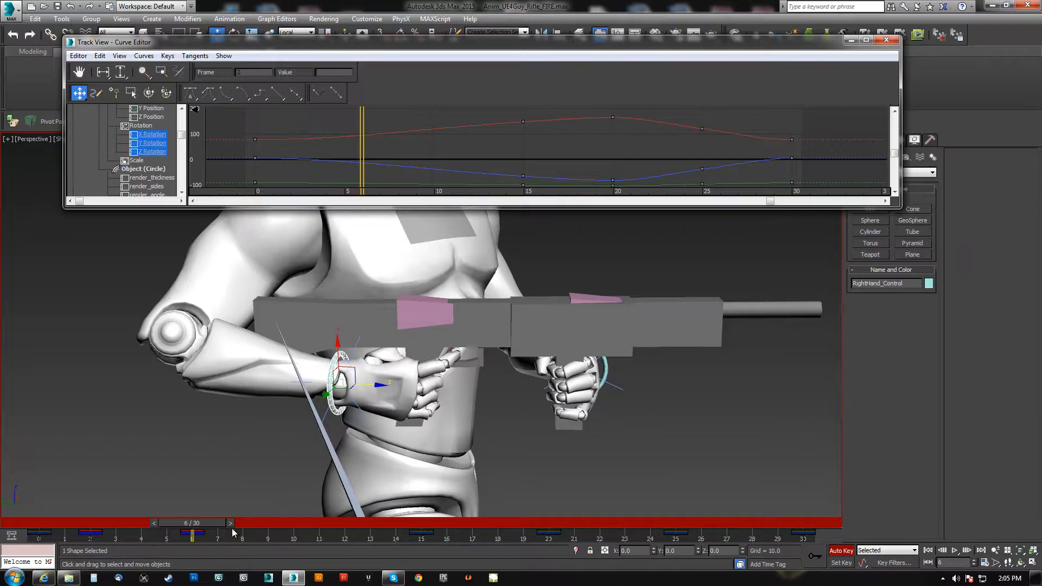
{"action": "mouse_move", "coordinate": [208, 525]}
{"action": "left_mouse_down"}
{"action": "mouse_move", "coordinate": [55, 522]}
{"action": "mouse_move", "coordinate": [545, 472]}
{"action": "mouse_move", "coordinate": [287, 472]}
{"action": "left_mouse_up"}
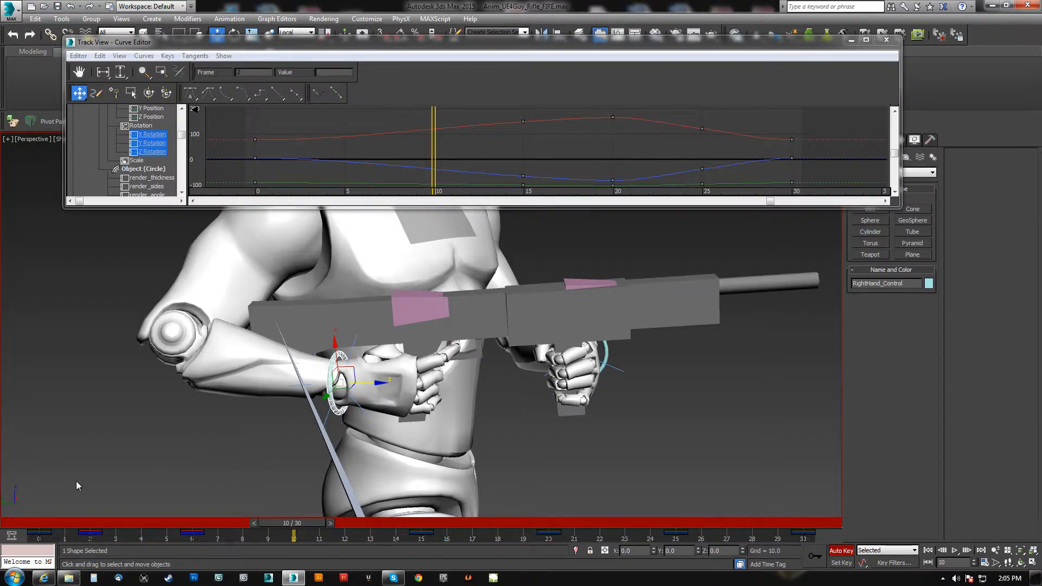
Step: Steepen the outgoing tangent of the right-hand control's Y Position key at frame 2 so the recoil starts abruptly
{"action": "scroll", "coordinate": [103, 130], "scroll_direction": "up", "scroll_amount": 2}
{"action": "left_click", "coordinate": [142, 143]}
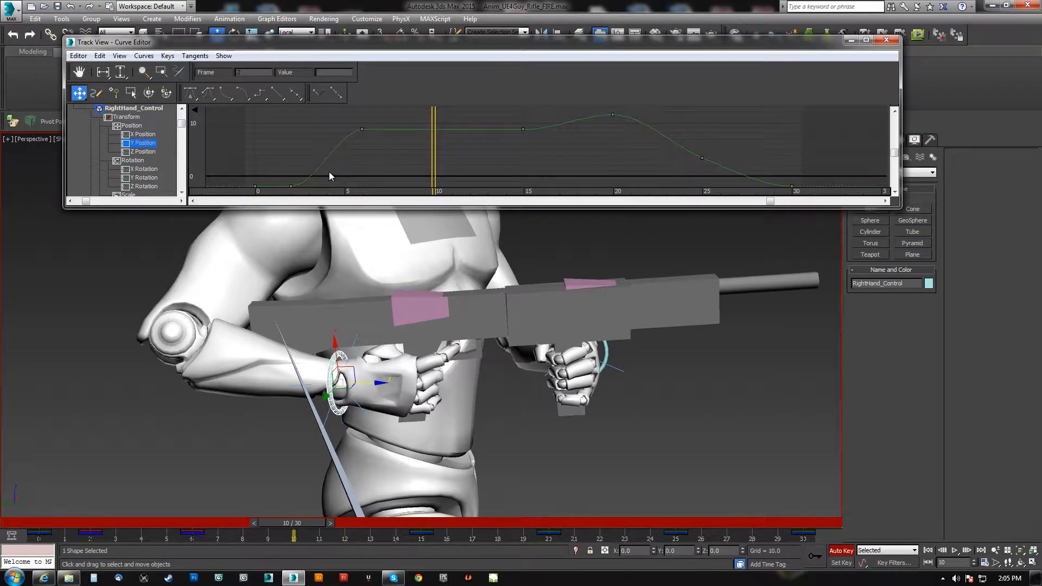
{"action": "middle_click_drag", "start_coordinate": [334, 157], "coordinate": [345, 162]}
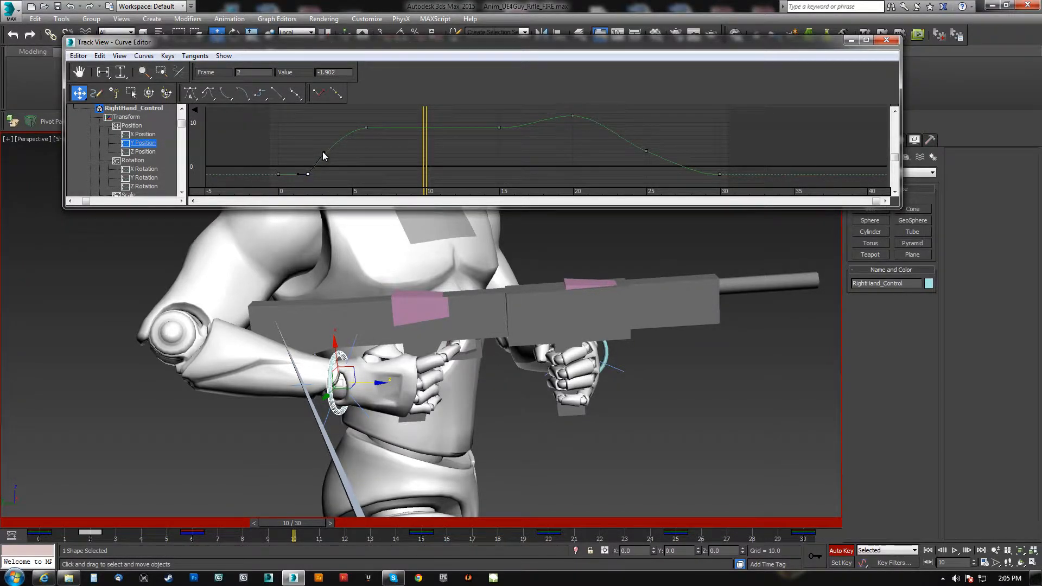
{"action": "left_click_drag", "start_coordinate": [303, 520], "coordinate": [43, 522]}
{"action": "key", "text": "w"}
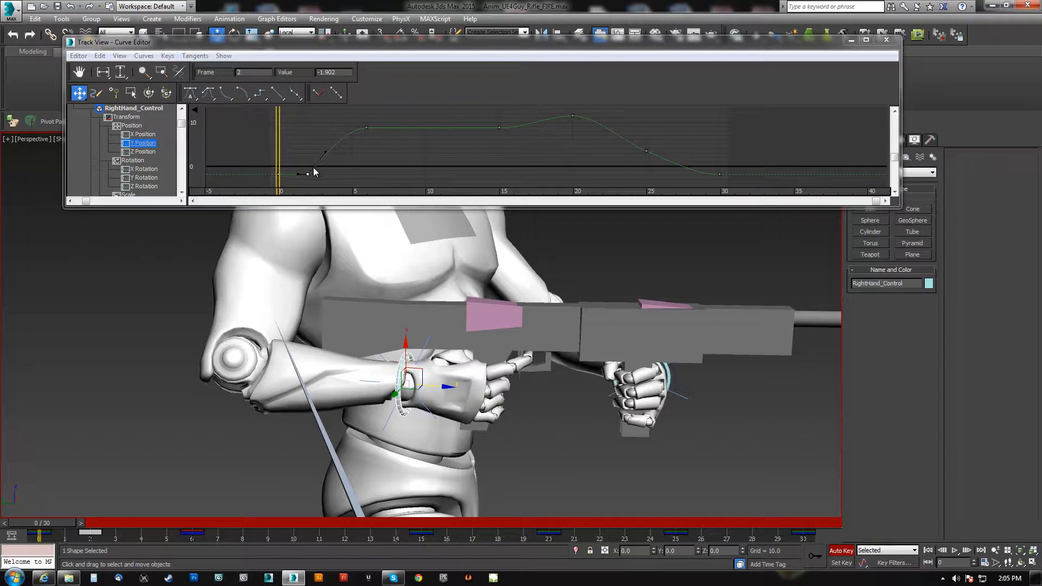
{"action": "scroll", "coordinate": [319, 168], "scroll_direction": "up", "scroll_amount": 2}
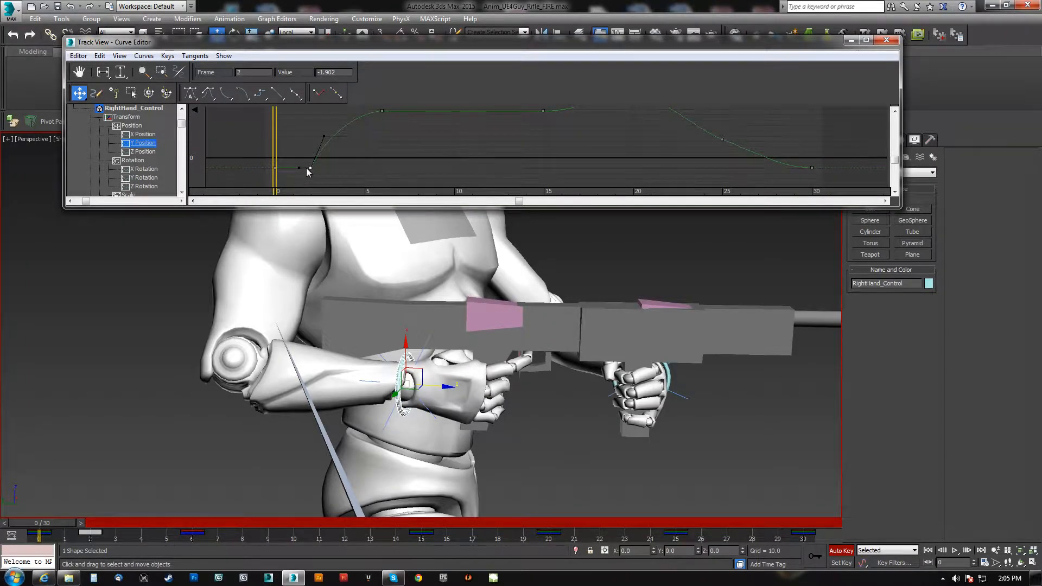
{"action": "mouse_move", "coordinate": [429, 153]}
{"action": "middle_mouse_down"}
{"action": "mouse_move", "coordinate": [382, 166]}
{"action": "mouse_move", "coordinate": [418, 142]}
{"action": "middle_mouse_up"}
{"action": "scroll", "coordinate": [382, 166], "scroll_direction": "down", "scroll_amount": 1}
{"action": "middle_click_drag", "start_coordinate": [634, 140], "coordinate": [630, 139]}
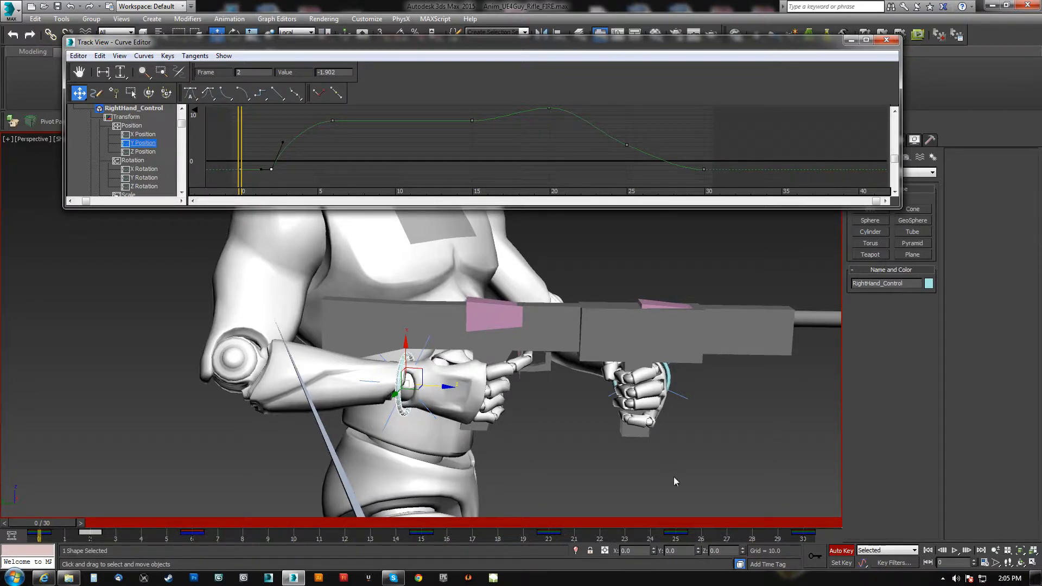
Step: Scrub to frame 30 and play back the fire animation to examine how the whole character recoils
{"action": "left_click_drag", "start_coordinate": [52, 523], "coordinate": [841, 474]}
{"action": "key", "text": "w"}
{"action": "scroll", "coordinate": [543, 380], "scroll_direction": "down", "scroll_amount": 5}
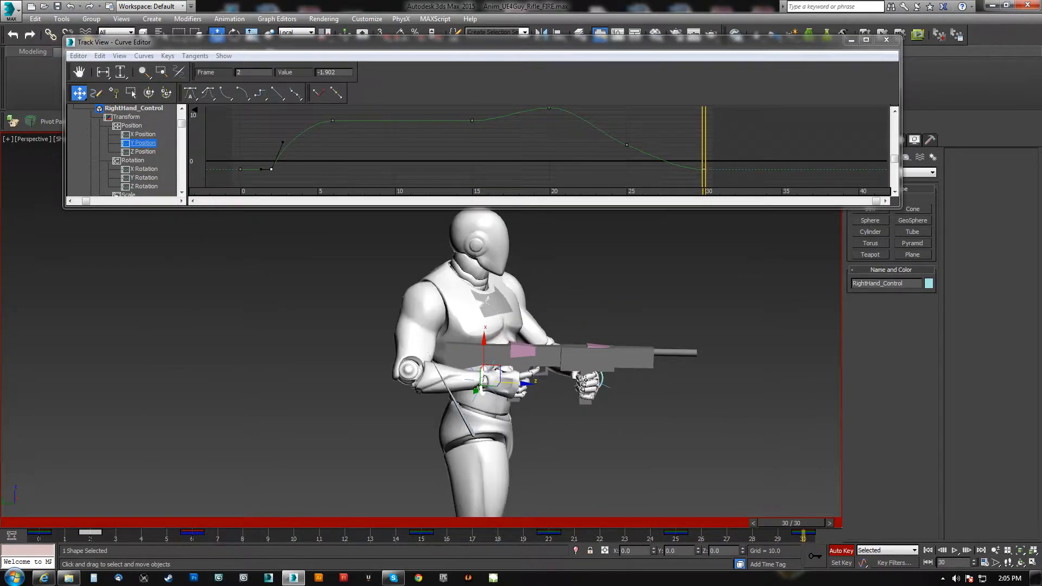
{"action": "left_click", "coordinate": [954, 550]}
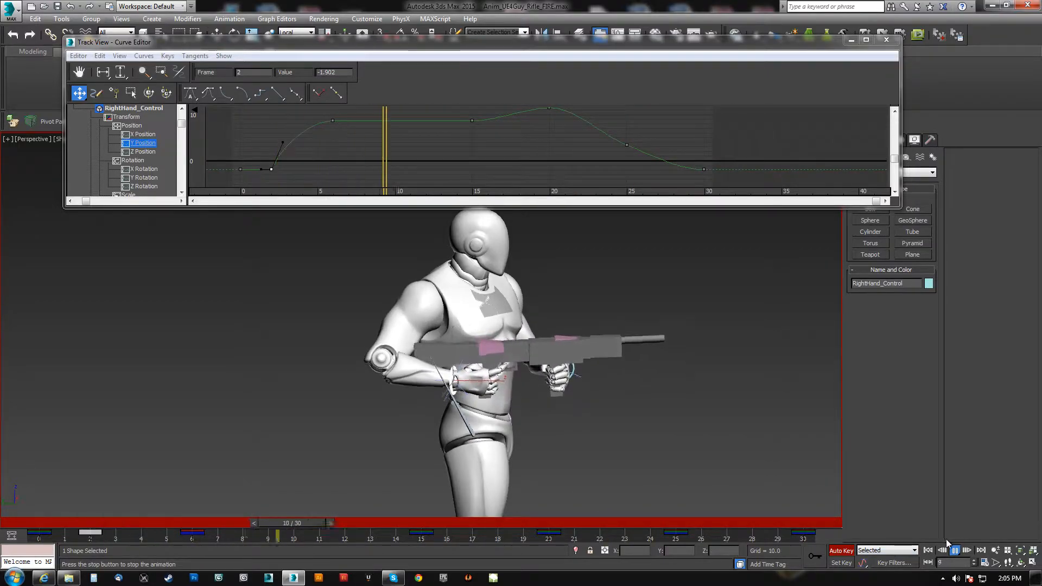
{"action": "left_click", "coordinate": [954, 549]}
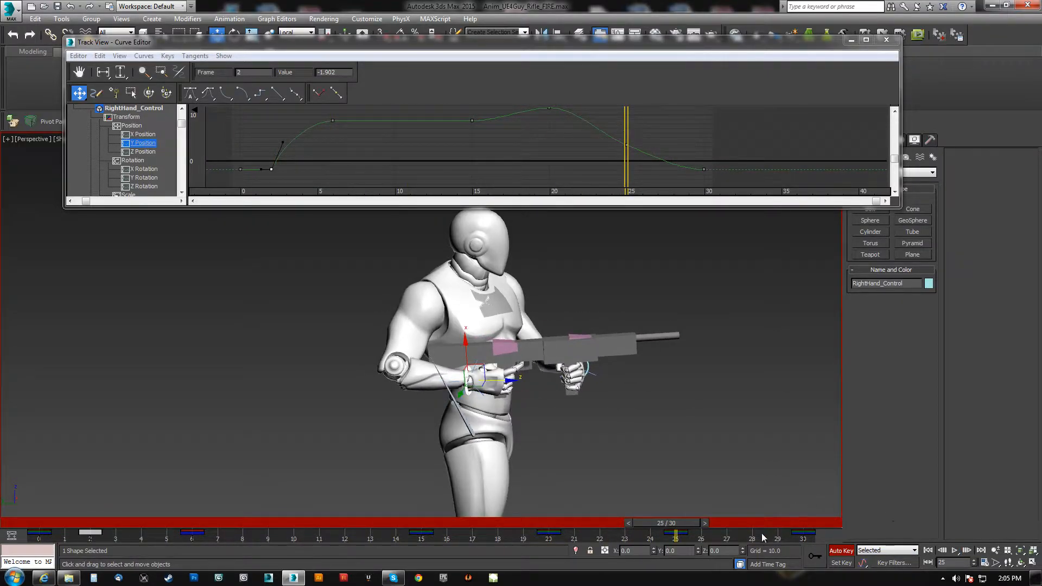
{"action": "left_click_drag", "start_coordinate": [683, 527], "coordinate": [799, 506]}
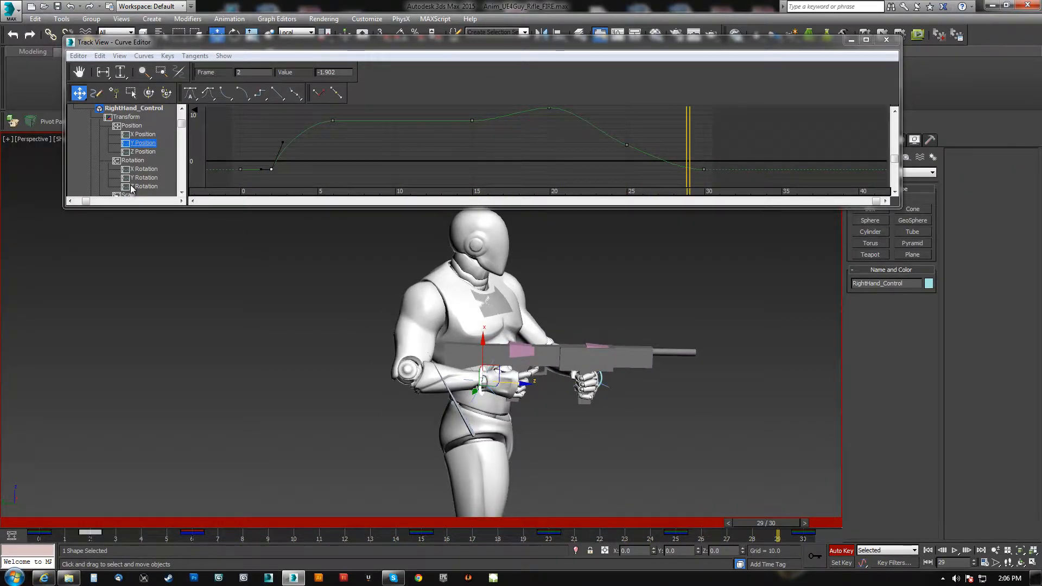
Step: Show the right-hand control's X, Y and Z Rotation curves and, at frame 6, rotate the control to tilt the rifle's muzzle up
{"action": "left_click_drag", "start_coordinate": [132, 188], "coordinate": [140, 168]}
{"action": "middle_click_drag", "start_coordinate": [549, 160], "coordinate": [545, 150]}
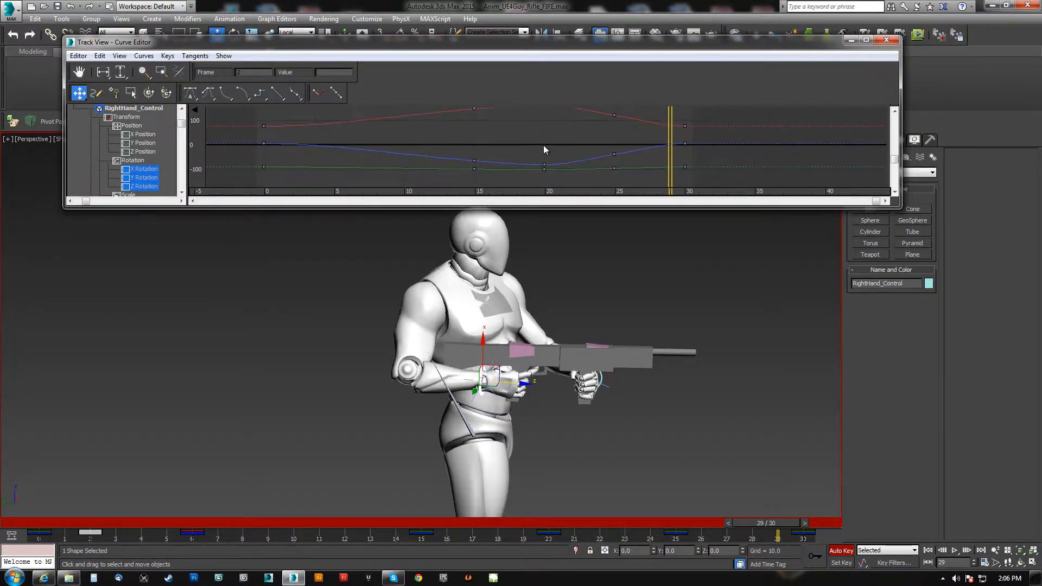
{"action": "left_click_drag", "start_coordinate": [768, 522], "coordinate": [209, 556]}
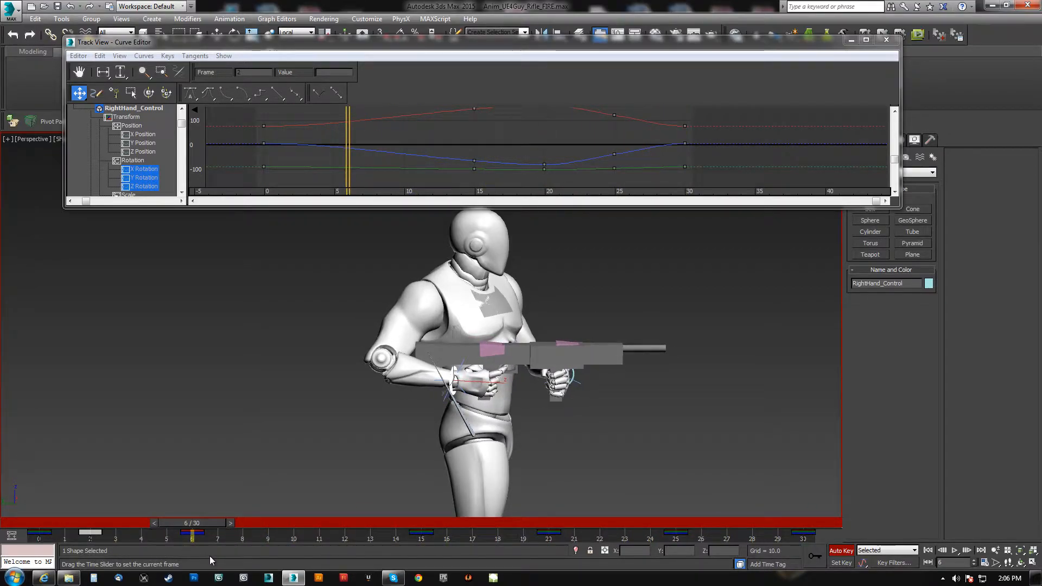
{"action": "key", "text": "e"}
{"action": "left_click_drag", "start_coordinate": [484, 357], "coordinate": [473, 339]}
Step: Delete the right-hand control's X, Y and Z Rotation keys at frame 20 in the Curve Editor
{"action": "left_click_drag", "start_coordinate": [205, 524], "coordinate": [424, 497]}
{"action": "key", "text": "e"}
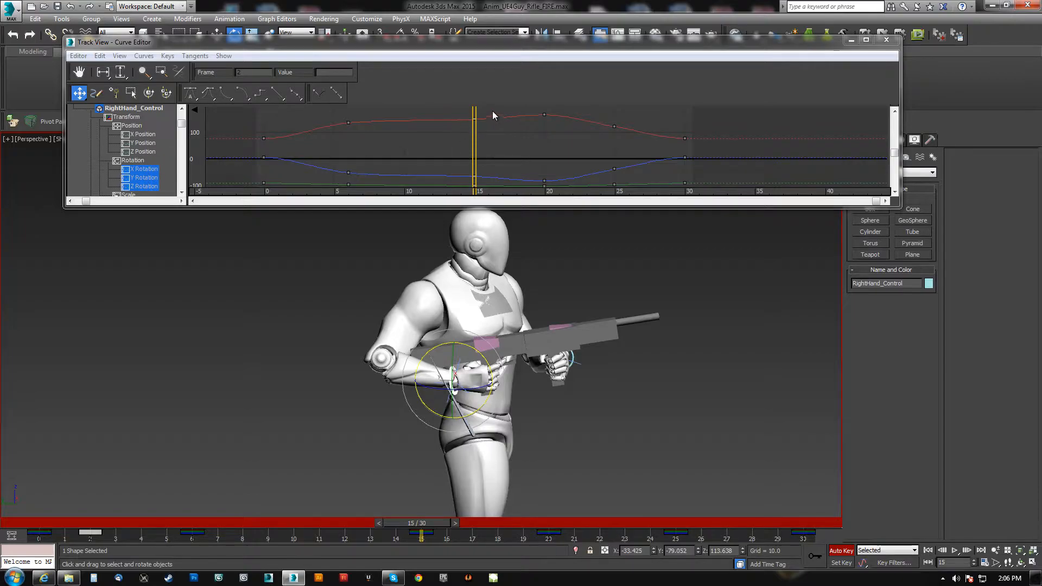
{"action": "scroll", "coordinate": [500, 124], "scroll_direction": "down", "scroll_amount": 1}
{"action": "left_click_drag", "start_coordinate": [513, 182], "coordinate": [549, 106]}
{"action": "key", "text": "Delete"}
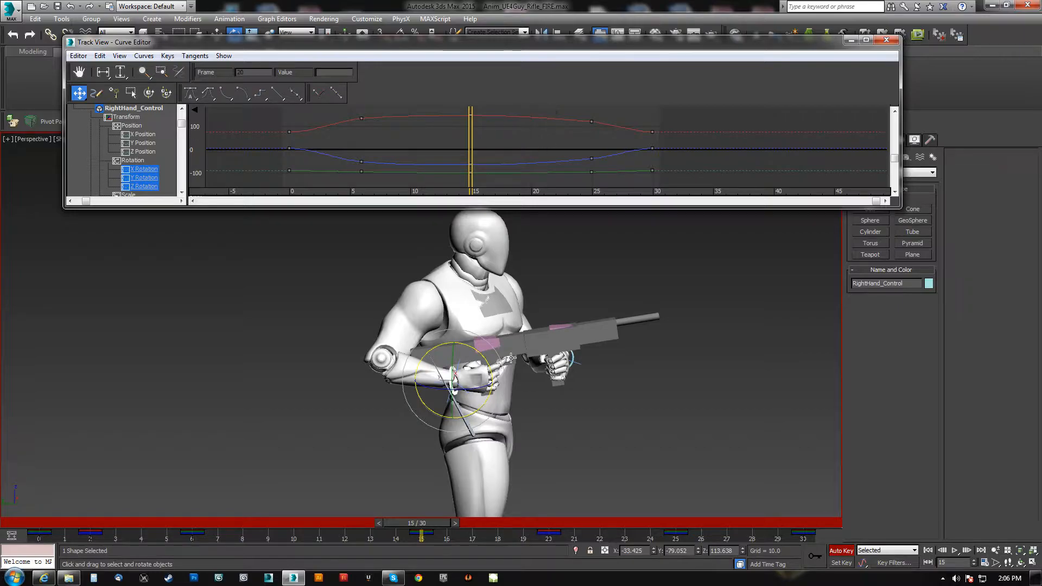
Step: Return to frame 0 and play the animation to review the rotating recoil
{"action": "left_click_drag", "start_coordinate": [429, 523], "coordinate": [34, 518]}
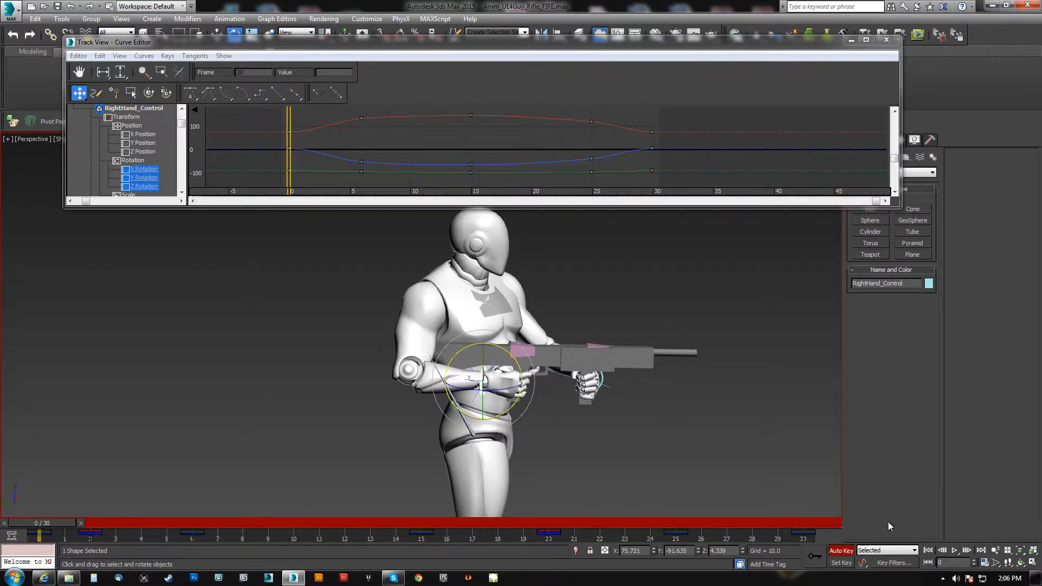
{"action": "left_click", "coordinate": [954, 550]}
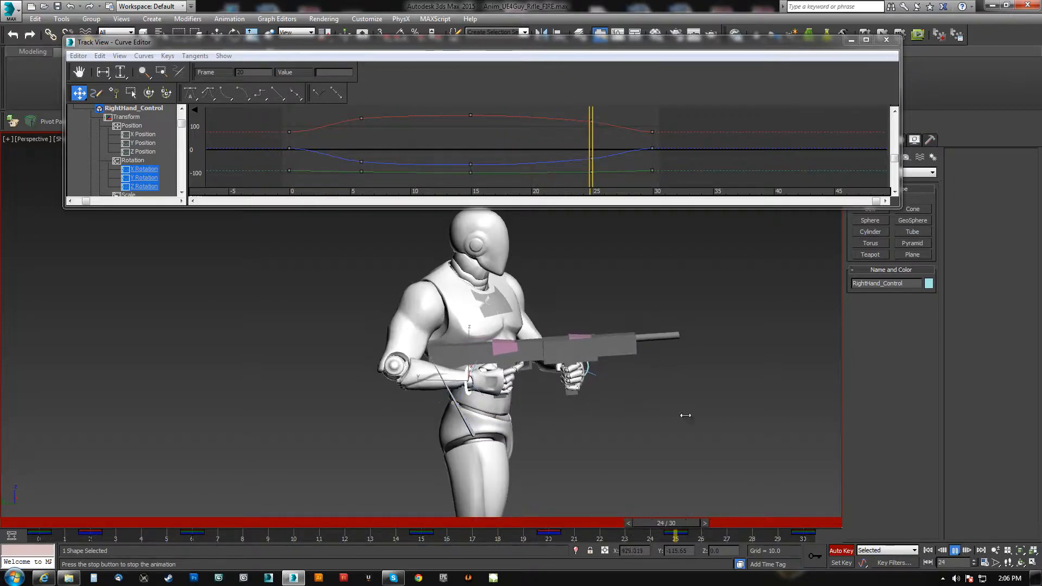
{"action": "left_click", "coordinate": [955, 550]}
Step: Close the Curve Editor and reopen the recent file Anim_UE4Guy_Rifle_FIRE.max without saving the current changes
{"action": "left_click", "coordinate": [886, 39]}
{"action": "left_click", "coordinate": [11, 10]}
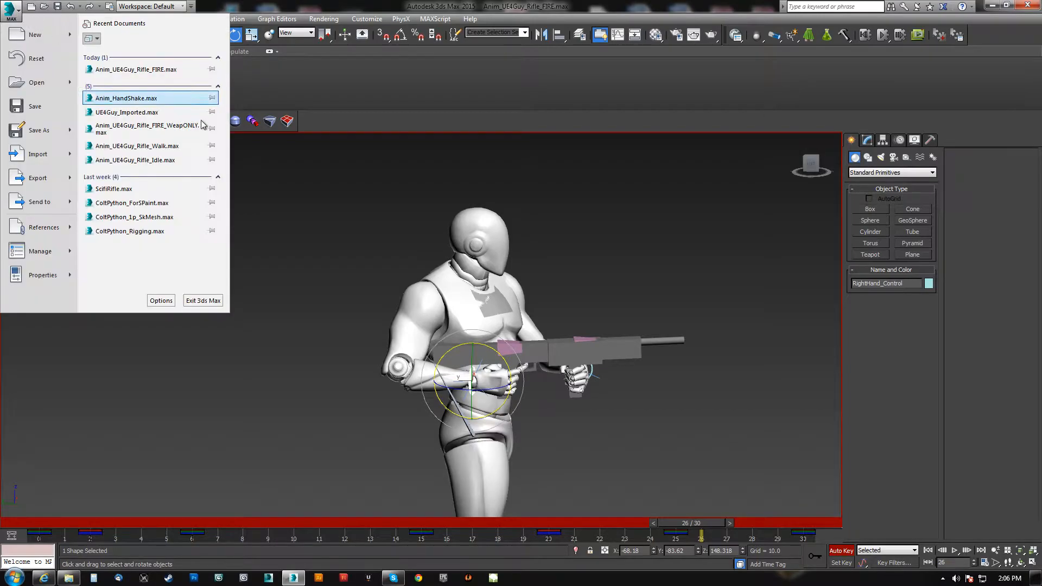
{"action": "left_click", "coordinate": [151, 69]}
{"action": "left_click", "coordinate": [520, 307]}
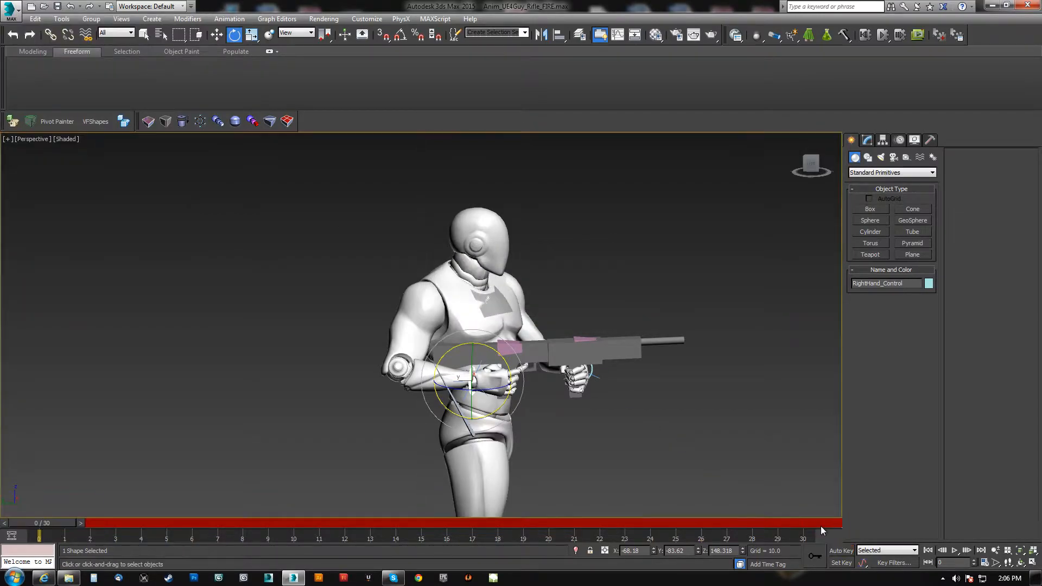
Step: Play the reopened fire animation, select the right-hand control and scrub through its keyed frames to examine the motion
{"action": "left_click", "coordinate": [955, 551]}
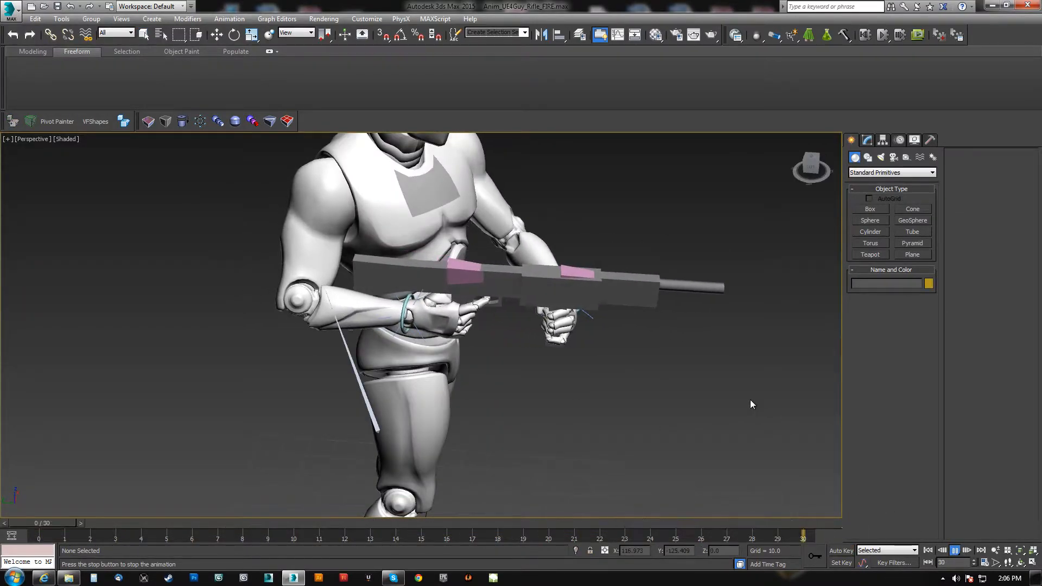
{"action": "left_click", "coordinate": [955, 551]}
{"action": "left_click", "coordinate": [412, 307]}
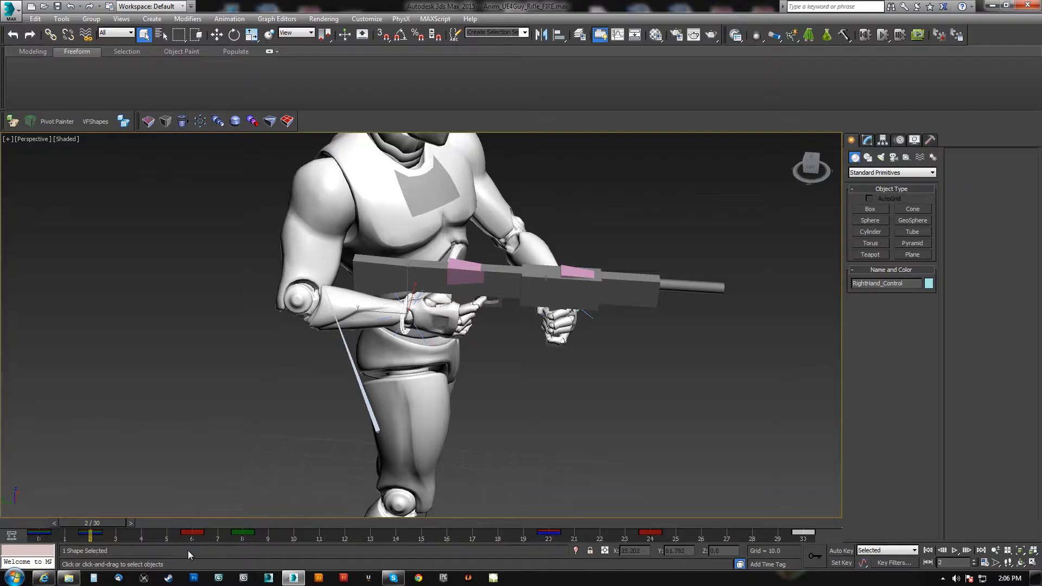
{"action": "left_click_drag", "start_coordinate": [109, 520], "coordinate": [20, 519]}
{"action": "left_click_drag", "start_coordinate": [94, 516], "coordinate": [785, 535]}
{"action": "left_click_drag", "start_coordinate": [866, 540], "coordinate": [552, 539]}
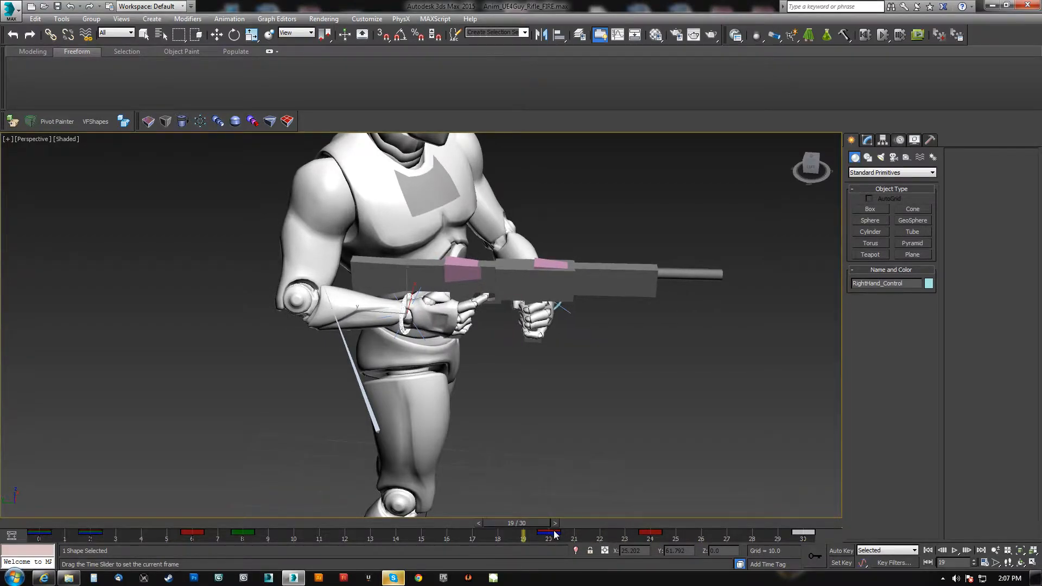
{"action": "left_click_drag", "start_coordinate": [559, 530], "coordinate": [10, 510]}
Step: Inspect the rifle rig at frame 0 by selecting the slide bone, the trigger area and the b_Anim bone in turn
{"action": "mouse_move", "coordinate": [429, 336]}
{"action": "middle_mouse_down", "text": "alt"}
{"action": "mouse_move", "coordinate": [419, 351]}
{"action": "mouse_move", "coordinate": [427, 322]}
{"action": "middle_mouse_up", "text": "alt"}
{"action": "scroll", "coordinate": [426, 323], "scroll_direction": "up", "scroll_amount": 3}
{"action": "scroll", "coordinate": [426, 323], "scroll_direction": "up", "scroll_amount": 2}
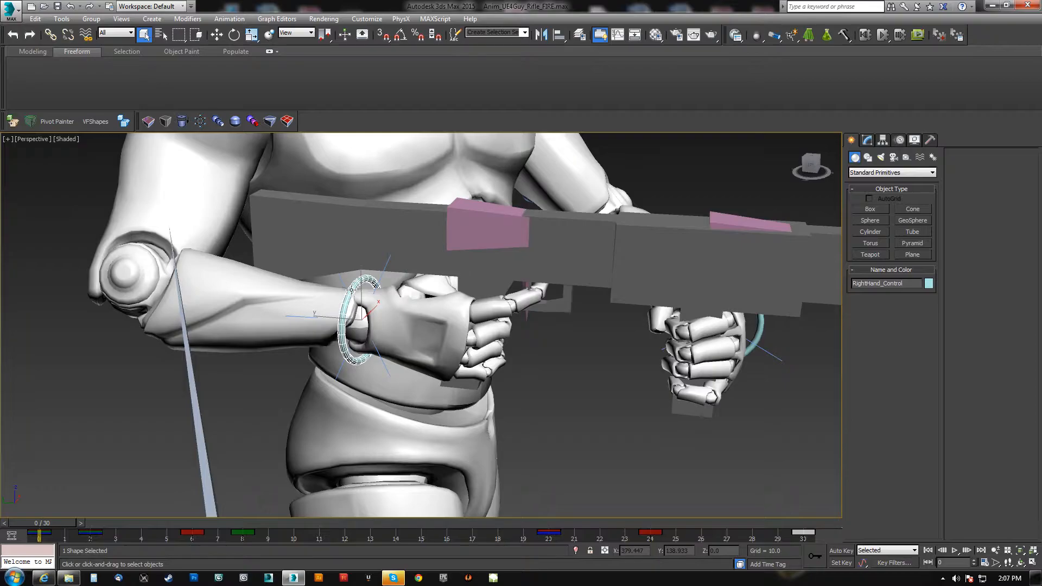
{"action": "left_click", "coordinate": [721, 216]}
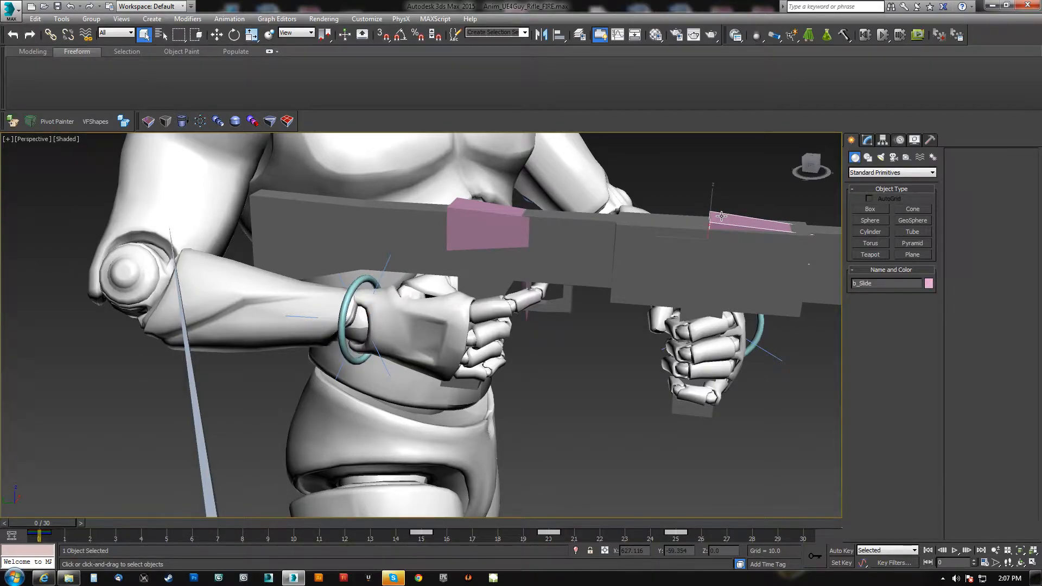
{"action": "left_click", "coordinate": [524, 289]}
{"action": "middle_click_drag", "start_coordinate": [534, 306], "coordinate": [580, 404], "text": "alt"}
{"action": "left_click", "coordinate": [483, 241]}
{"action": "mouse_move", "coordinate": [482, 243]}
{"action": "middle_mouse_down"}
{"action": "mouse_move", "coordinate": [473, 273]}
{"action": "mouse_move", "coordinate": [481, 244]}
{"action": "middle_mouse_up"}
{"action": "scroll", "coordinate": [473, 273], "scroll_direction": "down", "scroll_amount": 4}
{"action": "key", "text": "w"}
{"action": "left_click_drag", "start_coordinate": [450, 250], "coordinate": [537, 326]}
{"action": "middle_click_drag", "start_coordinate": [538, 325], "coordinate": [474, 350], "text": "alt"}
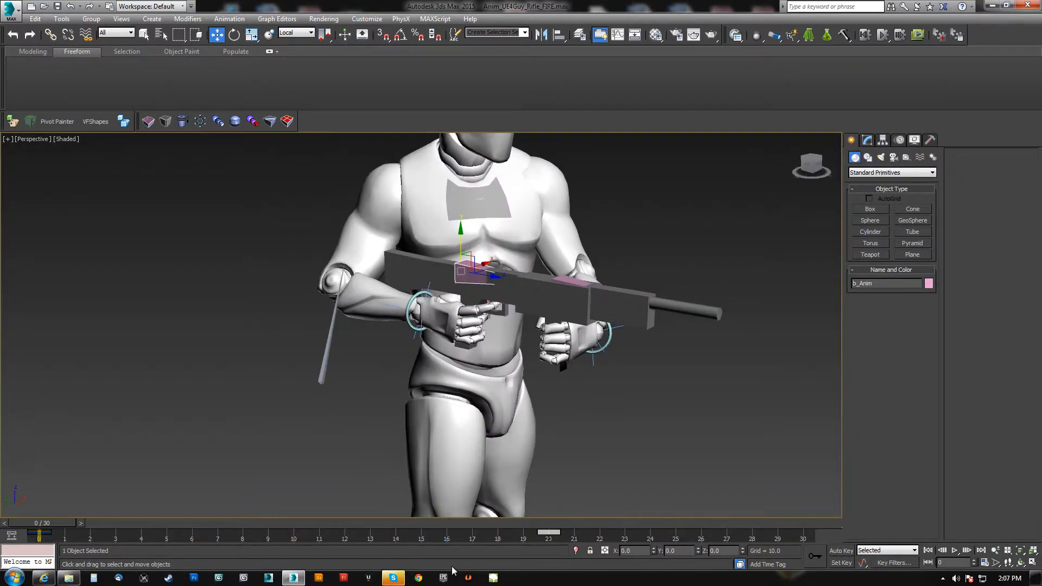
Step: View the left arm's grip and scrub from frame 0 to frame 20 with b_Anim selected to examine the left hand's motion
{"action": "middle_click_drag", "start_coordinate": [532, 370], "coordinate": [466, 347], "text": "alt"}
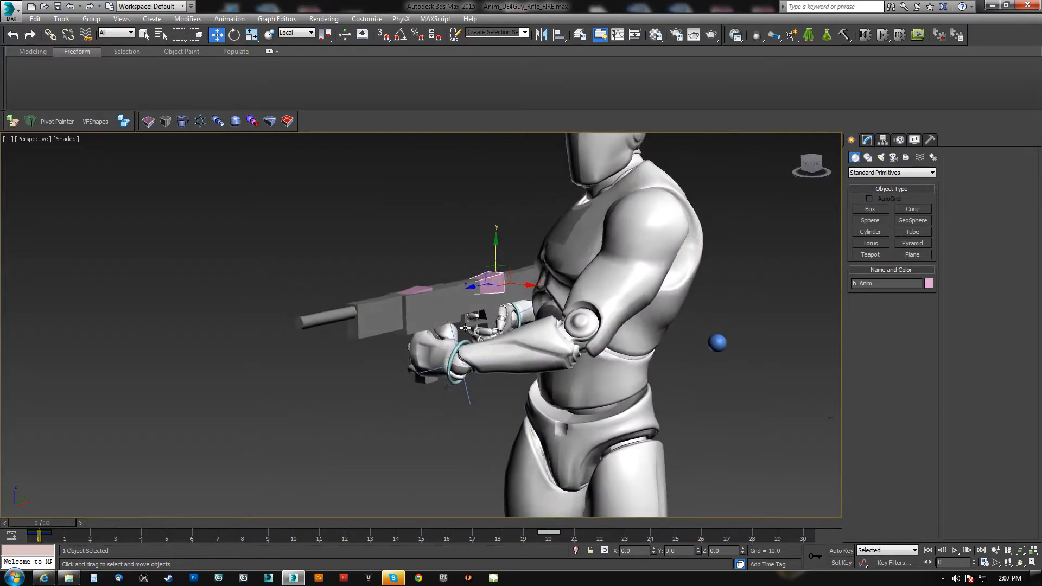
{"action": "middle_click_drag", "start_coordinate": [394, 396], "coordinate": [445, 316]}
{"action": "scroll", "coordinate": [385, 361], "scroll_direction": "down", "scroll_amount": 5}
{"action": "scroll", "coordinate": [446, 316], "scroll_direction": "up", "scroll_amount": 5}
{"action": "middle_click_drag", "start_coordinate": [482, 349], "coordinate": [425, 363]}
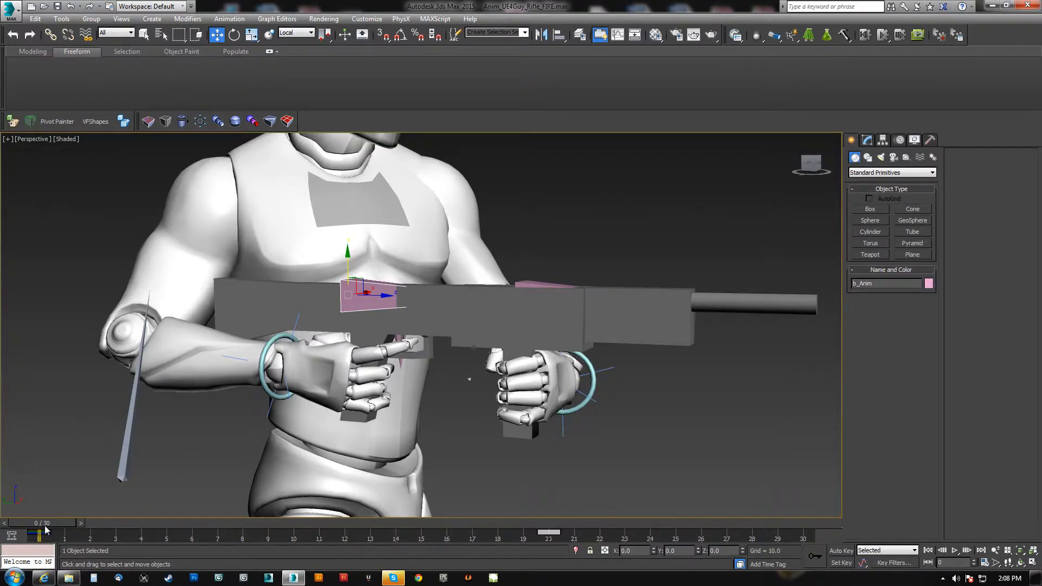
{"action": "left_click_drag", "start_coordinate": [46, 526], "coordinate": [90, 536]}
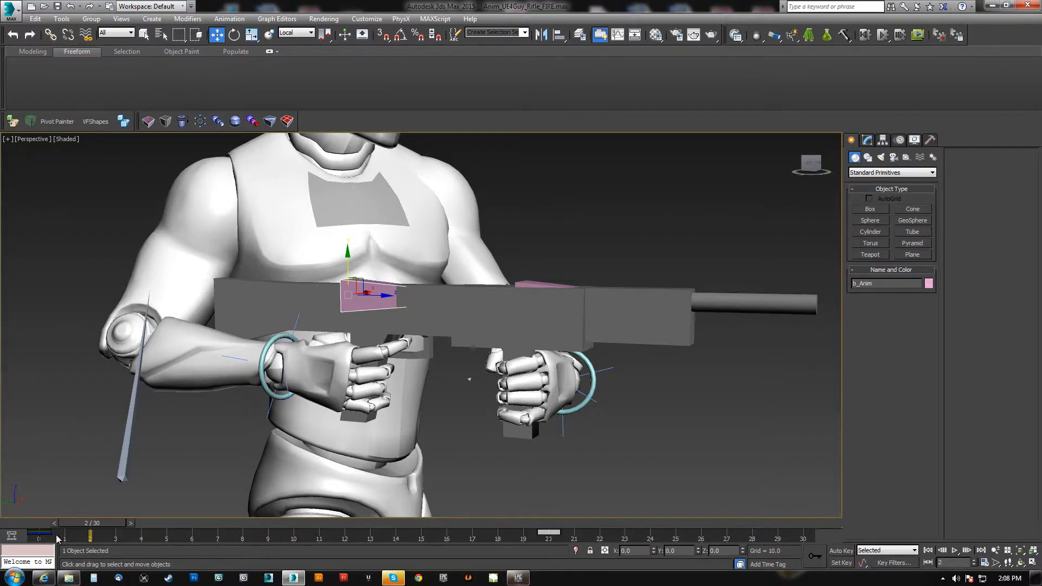
{"action": "left_click_drag", "start_coordinate": [115, 522], "coordinate": [382, 518]}
{"action": "key", "text": "w"}
{"action": "left_click_drag", "start_coordinate": [382, 518], "coordinate": [562, 513]}
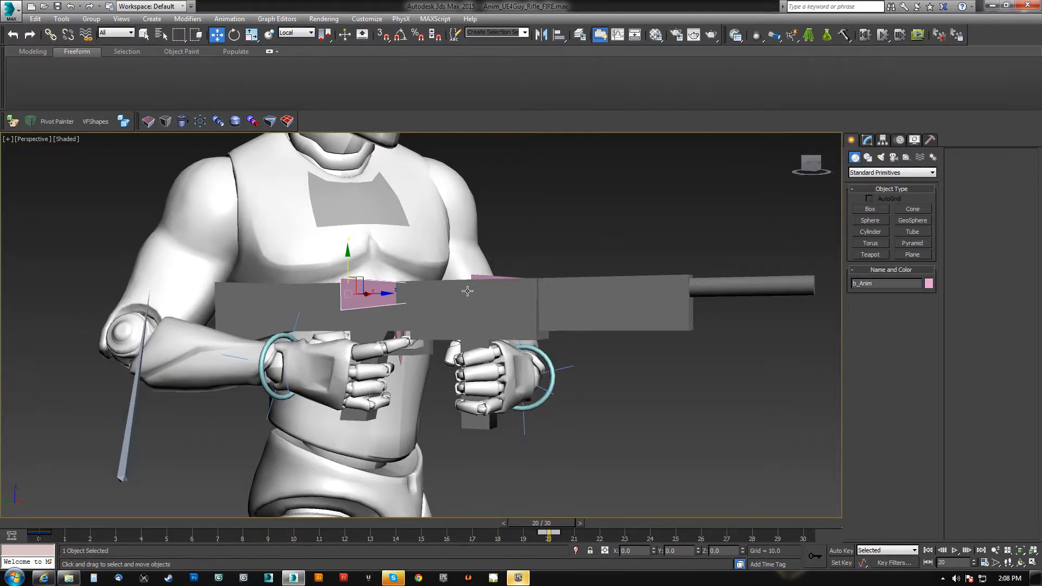
Step: Select the slide bone and examine its position and the hands around the rifle at frame 20
{"action": "middle_click_drag", "start_coordinate": [497, 366], "coordinate": [472, 328], "text": "alt"}
{"action": "left_click", "coordinate": [483, 308]}
{"action": "middle_click_drag", "start_coordinate": [486, 389], "coordinate": [441, 321], "text": "alt"}
{"action": "scroll", "coordinate": [441, 322], "scroll_direction": "up", "scroll_amount": 5}
{"action": "middle_click_drag", "start_coordinate": [561, 316], "coordinate": [254, 401]}
{"action": "scroll", "coordinate": [381, 333], "scroll_direction": "down", "scroll_amount": 3}
{"action": "middle_click_drag", "start_coordinate": [253, 401], "coordinate": [340, 387]}
{"action": "middle_click_drag", "start_coordinate": [423, 347], "coordinate": [413, 354], "text": "alt"}
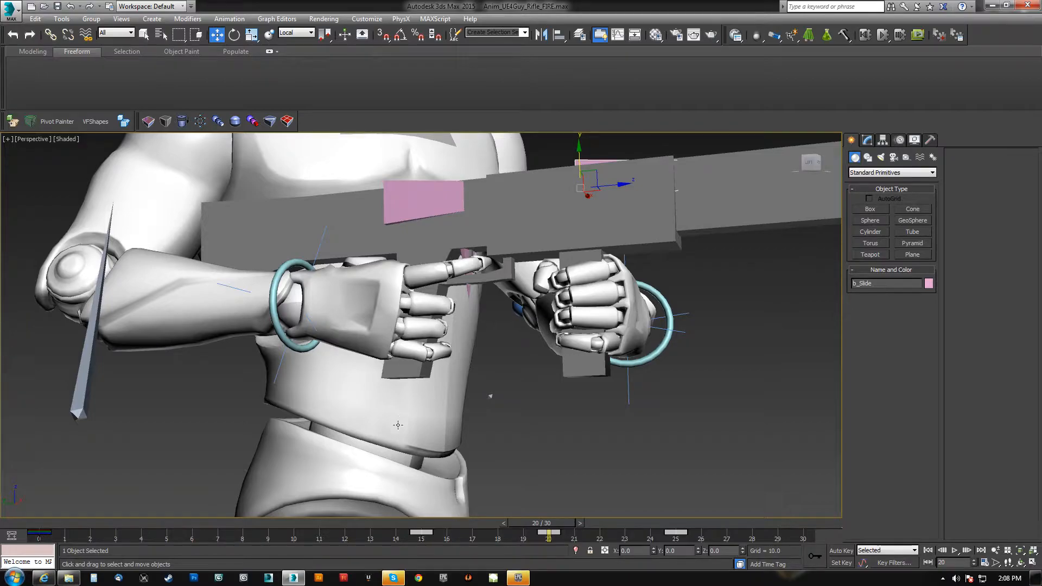
{"action": "middle_click_drag", "start_coordinate": [415, 385], "coordinate": [408, 327], "text": "alt"}
{"action": "middle_click_drag", "start_coordinate": [486, 386], "coordinate": [418, 382], "text": "alt"}
{"action": "scroll", "coordinate": [350, 418], "scroll_direction": "down", "scroll_amount": 5}
{"action": "middle_click_drag", "start_coordinate": [349, 417], "coordinate": [428, 413], "text": "alt"}
{"action": "middle_click_drag", "start_coordinate": [358, 372], "coordinate": [399, 347]}
{"action": "scroll", "coordinate": [399, 347], "scroll_direction": "up", "scroll_amount": 5}
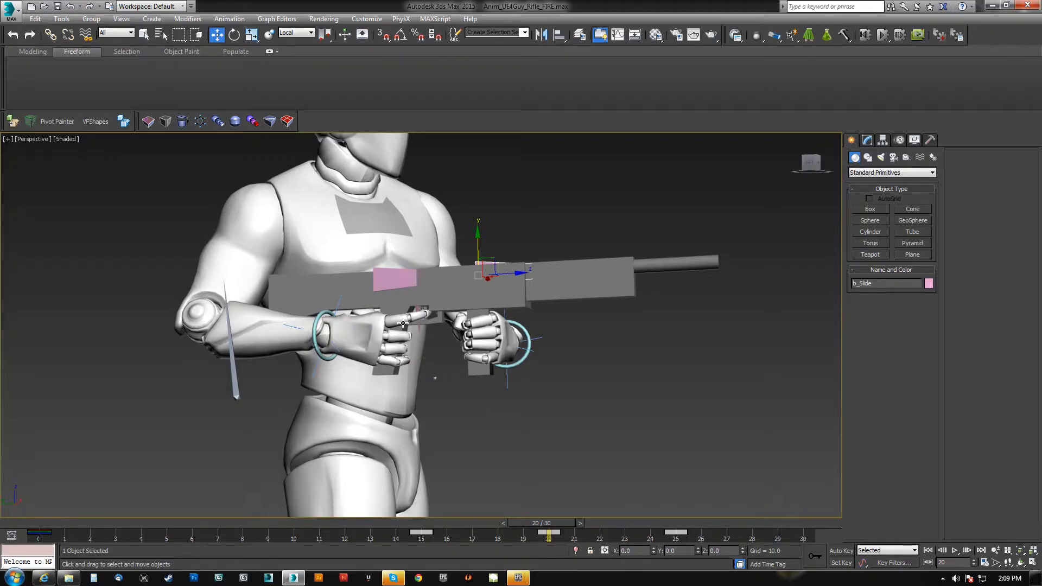
Step: Examine from several angles how the fingers sit on the rifle's grip, trigger and foregrip at frame 20
{"action": "middle_click_drag", "start_coordinate": [385, 341], "coordinate": [370, 336], "text": "alt"}
{"action": "scroll", "coordinate": [370, 336], "scroll_direction": "up", "scroll_amount": 6}
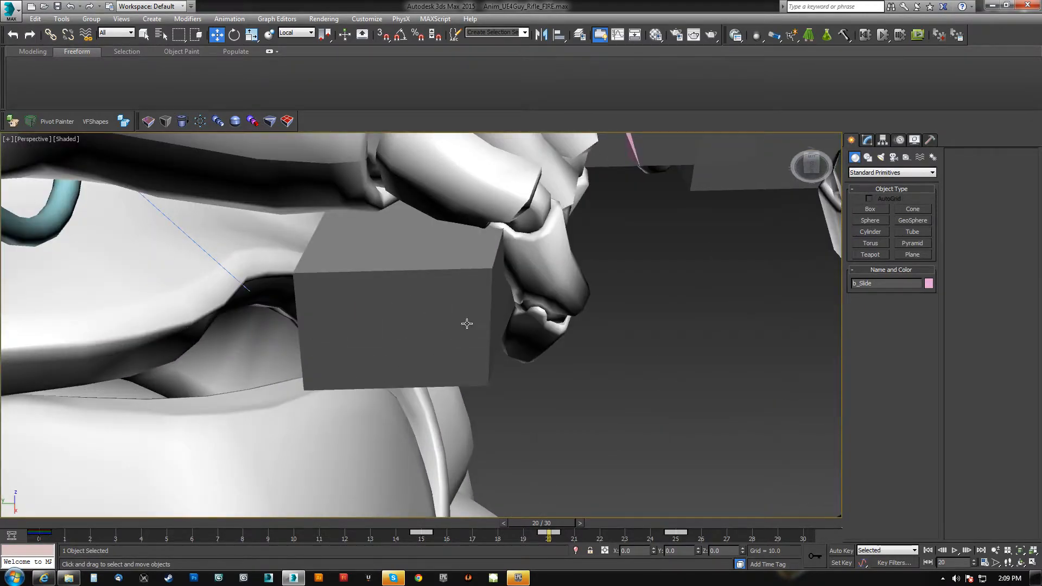
{"action": "middle_click_drag", "start_coordinate": [422, 337], "coordinate": [483, 383]}
{"action": "scroll", "coordinate": [412, 363], "scroll_direction": "down", "scroll_amount": 5}
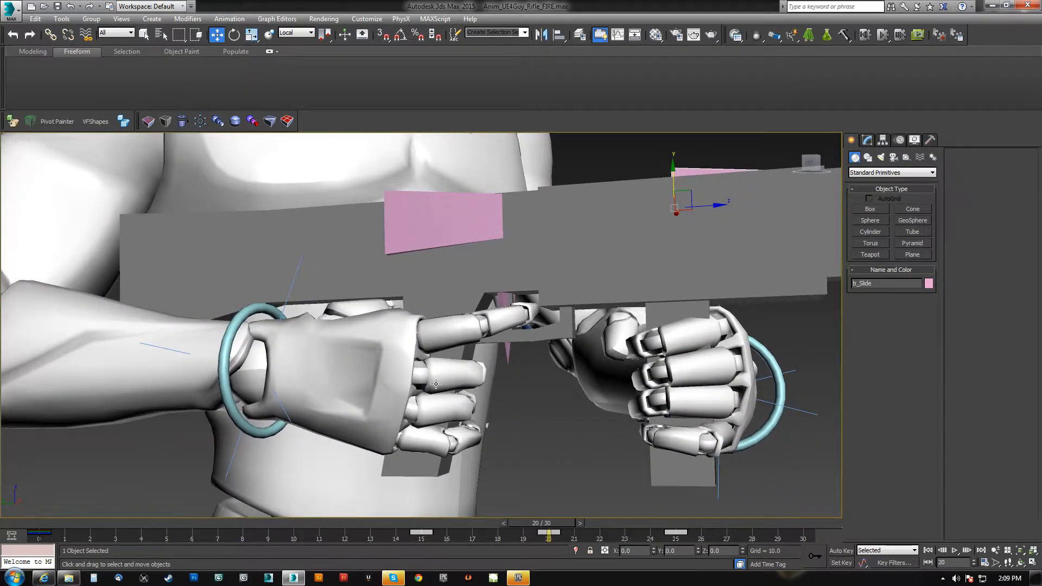
{"action": "scroll", "coordinate": [488, 383], "scroll_direction": "down", "scroll_amount": 3}
{"action": "scroll", "coordinate": [489, 384], "scroll_direction": "down", "scroll_amount": 8}
{"action": "middle_click_drag", "start_coordinate": [438, 358], "coordinate": [424, 406], "text": "alt"}
{"action": "scroll", "coordinate": [432, 361], "scroll_direction": "up", "scroll_amount": 5}
{"action": "scroll", "coordinate": [430, 361], "scroll_direction": "up", "scroll_amount": 6}
{"action": "scroll", "coordinate": [429, 360], "scroll_direction": "down", "scroll_amount": 6}
{"action": "scroll", "coordinate": [416, 355], "scroll_direction": "up", "scroll_amount": 2}
{"action": "middle_click_drag", "start_coordinate": [416, 354], "coordinate": [269, 386], "text": "alt"}
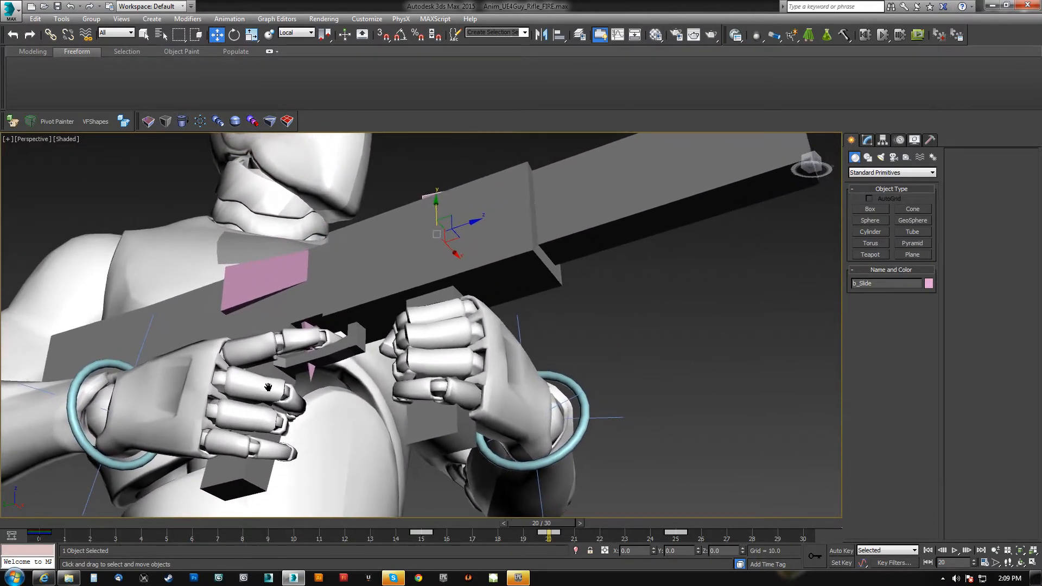
{"action": "scroll", "coordinate": [265, 388], "scroll_direction": "down", "scroll_amount": 4}
{"action": "scroll", "coordinate": [342, 320], "scroll_direction": "up", "scroll_amount": 6}
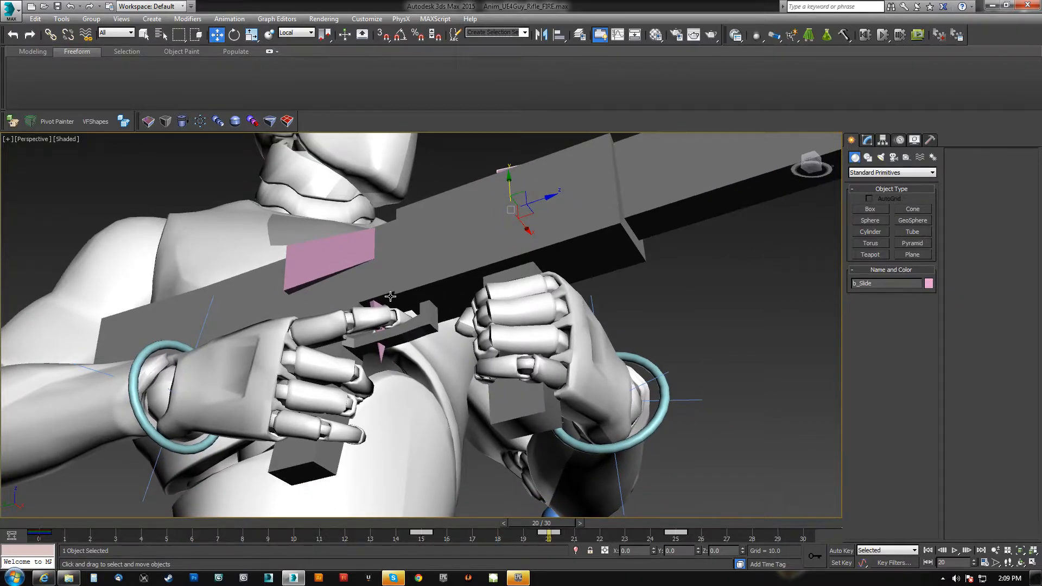
{"action": "middle_click_drag", "start_coordinate": [517, 228], "coordinate": [365, 313], "text": "alt"}
{"action": "scroll", "coordinate": [389, 309], "scroll_direction": "down", "scroll_amount": 10}
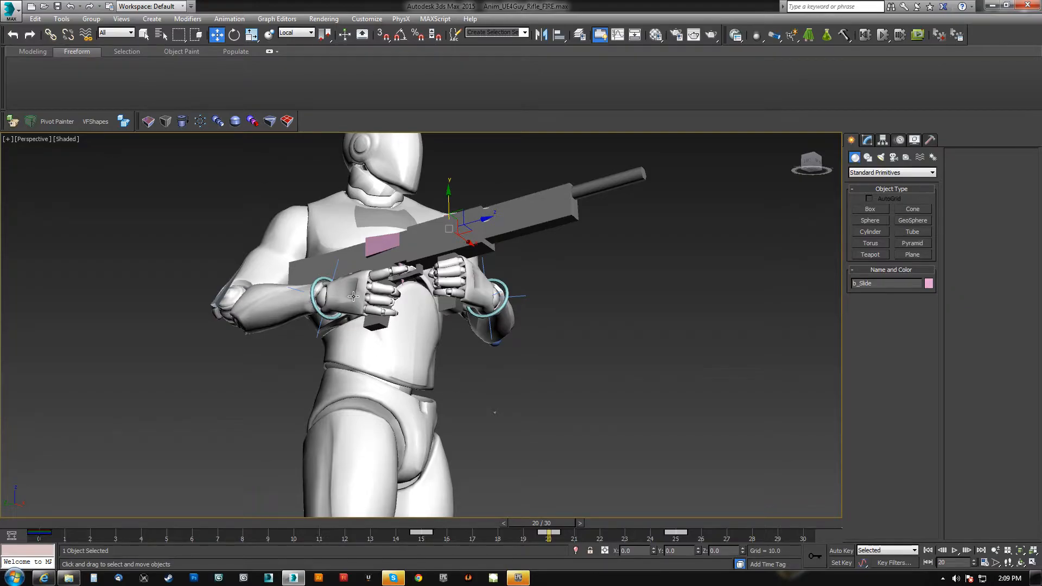
{"action": "middle_click_drag", "start_coordinate": [353, 295], "coordinate": [384, 334], "text": "alt"}
{"action": "scroll", "coordinate": [384, 333], "scroll_direction": "up", "scroll_amount": 5}
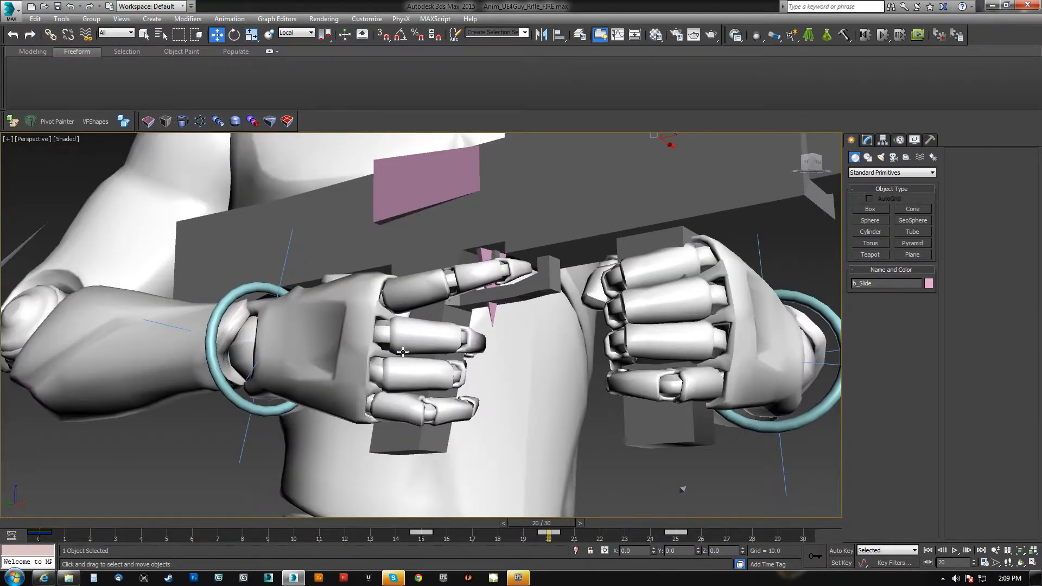
{"action": "middle_click_drag", "start_coordinate": [434, 294], "coordinate": [420, 320], "text": "alt"}
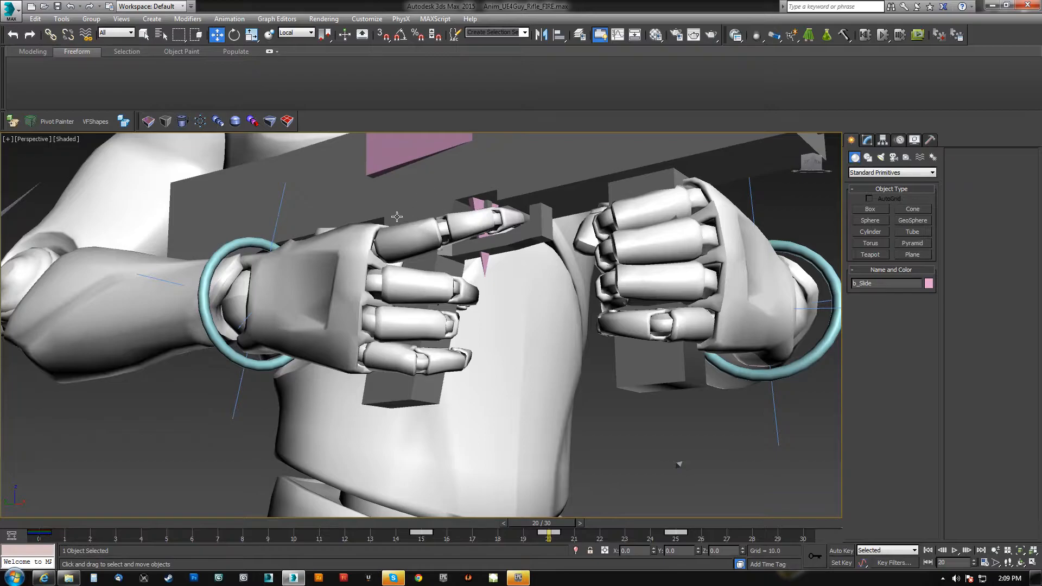
{"action": "scroll", "coordinate": [395, 214], "scroll_direction": "down", "scroll_amount": 3}
{"action": "middle_click_drag", "start_coordinate": [395, 214], "coordinate": [343, 246], "text": "alt"}
{"action": "scroll", "coordinate": [343, 246], "scroll_direction": "up", "scroll_amount": 2}
{"action": "middle_click_drag", "start_coordinate": [361, 295], "coordinate": [433, 315], "text": "alt"}
{"action": "middle_click_drag", "start_coordinate": [484, 389], "coordinate": [384, 255], "text": "alt"}
{"action": "middle_click_drag", "start_coordinate": [369, 294], "coordinate": [359, 204]}
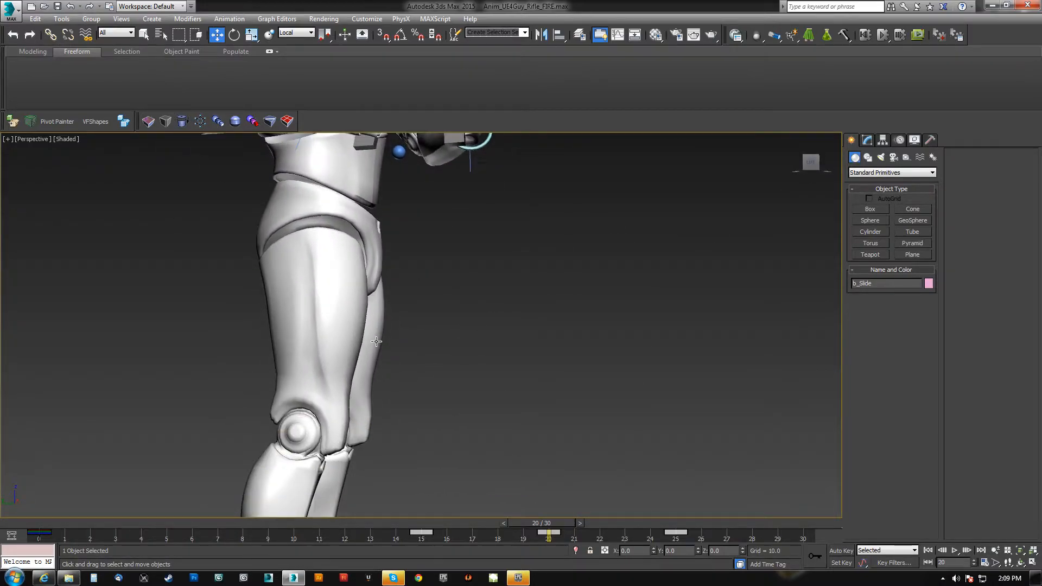
{"action": "scroll", "coordinate": [359, 203], "scroll_direction": "down", "scroll_amount": 4}
{"action": "middle_click_drag", "start_coordinate": [251, 396], "coordinate": [356, 423], "text": "alt"}
{"action": "middle_click_drag", "start_coordinate": [395, 392], "coordinate": [304, 376]}
{"action": "scroll", "coordinate": [407, 381], "scroll_direction": "up", "scroll_amount": 5}
{"action": "scroll", "coordinate": [387, 357], "scroll_direction": "up", "scroll_amount": 2}
{"action": "scroll", "coordinate": [303, 375], "scroll_direction": "down", "scroll_amount": 6}
Step: Switch to the Epic Games Launcher and open the LandscapeTutorial project from the library
{"action": "left_click", "coordinate": [519, 578]}
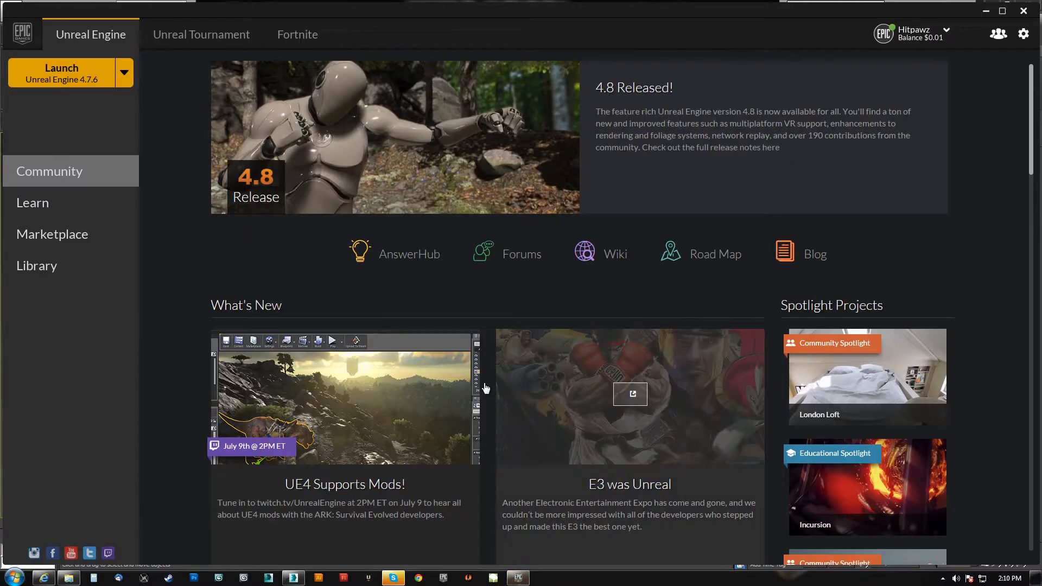
{"action": "left_click", "coordinate": [73, 271]}
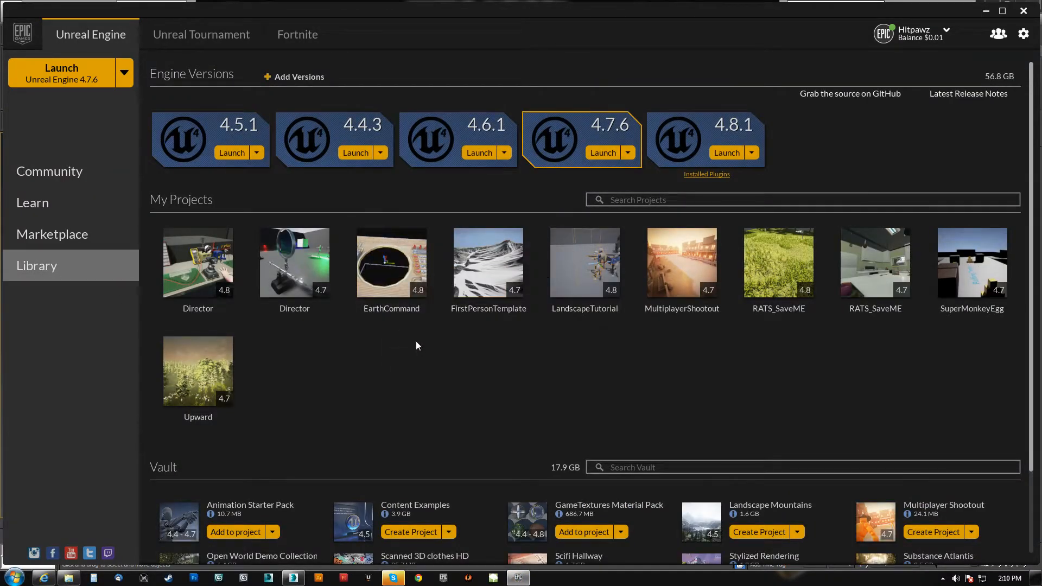
{"action": "double_click", "coordinate": [593, 268]}
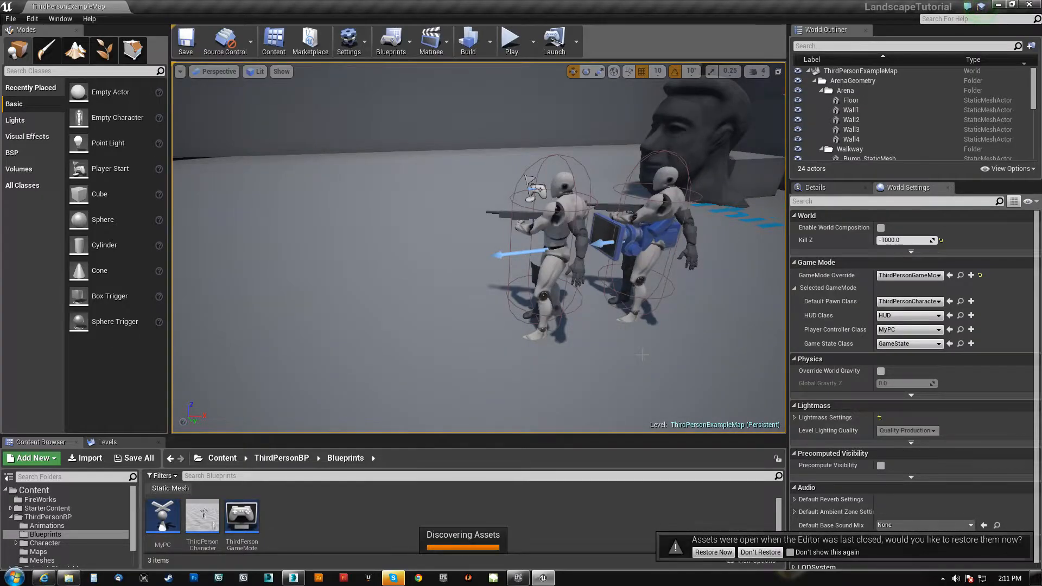
Step: Examine the two rifle-holding characters in the level from above and up close
{"action": "right_click_drag", "start_coordinate": [642, 354], "coordinate": [652, 411]}
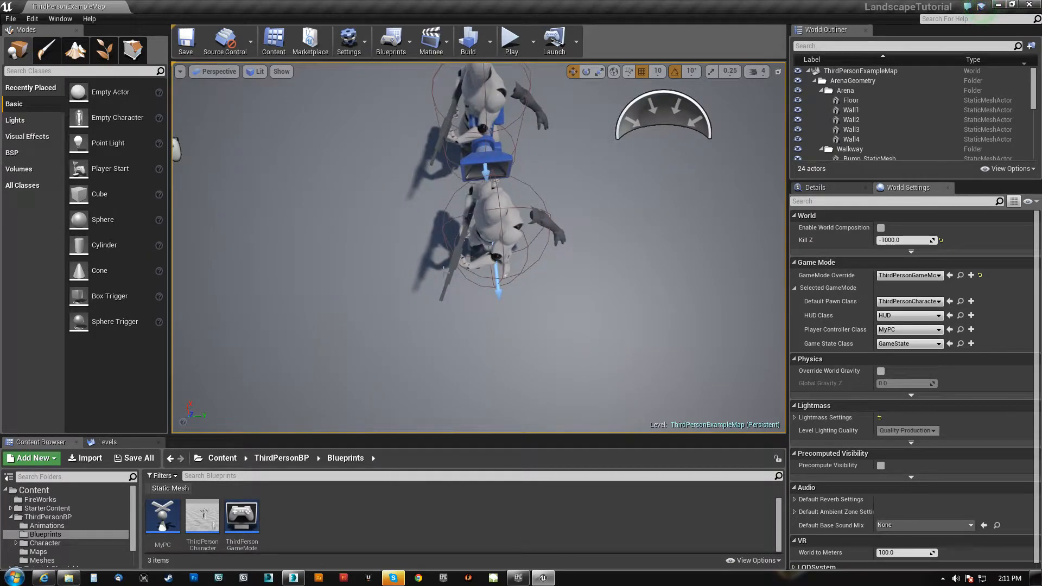
{"action": "right_click_drag", "start_coordinate": [653, 411], "coordinate": [653, 407]}
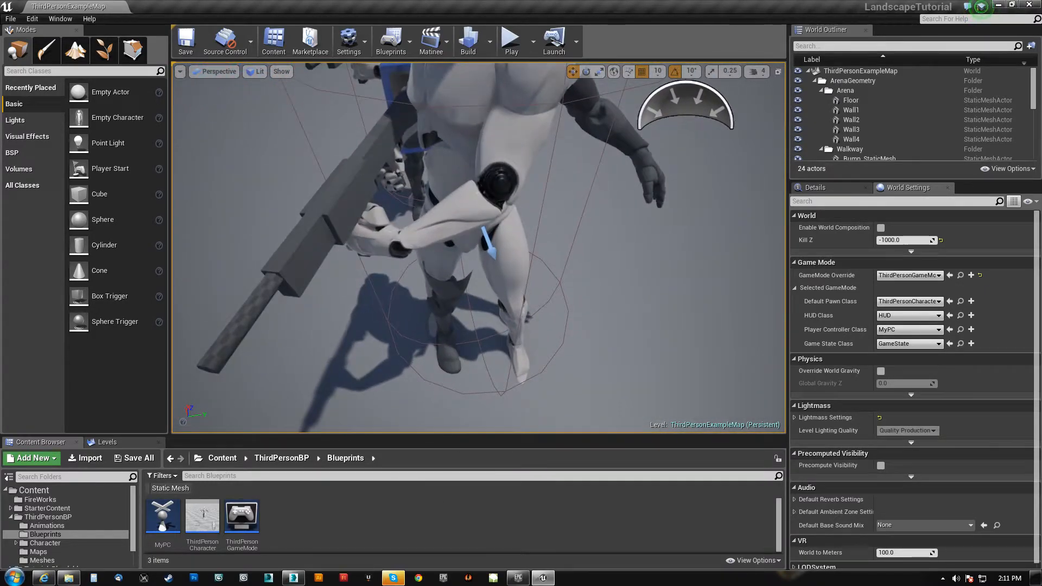
Step: Switch to 3ds Max and select the character's pelvis bone
{"action": "left_click", "coordinate": [294, 578]}
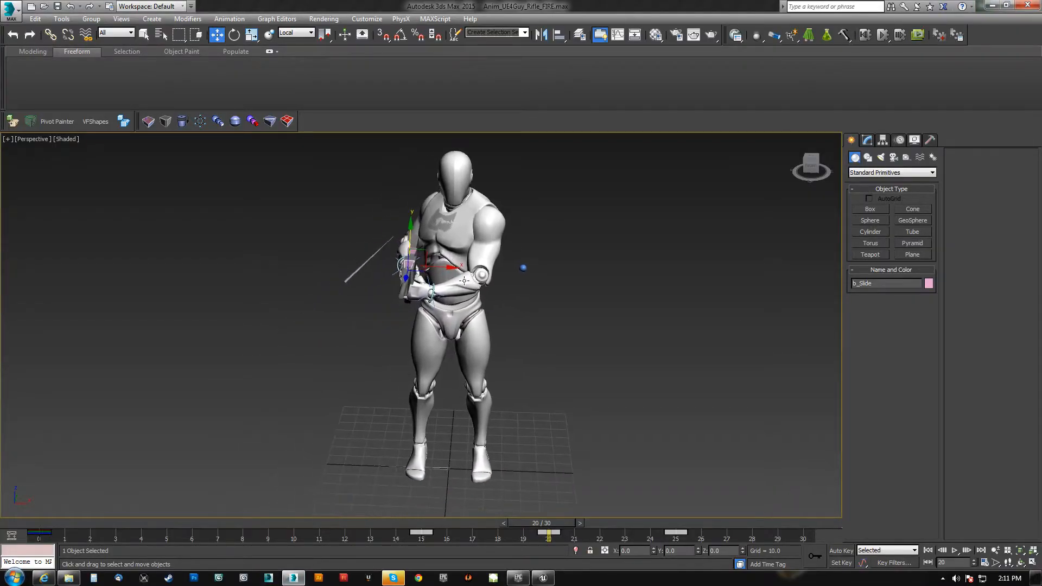
{"action": "scroll", "coordinate": [467, 288], "scroll_direction": "up", "scroll_amount": 5}
{"action": "key", "text": "F3"}
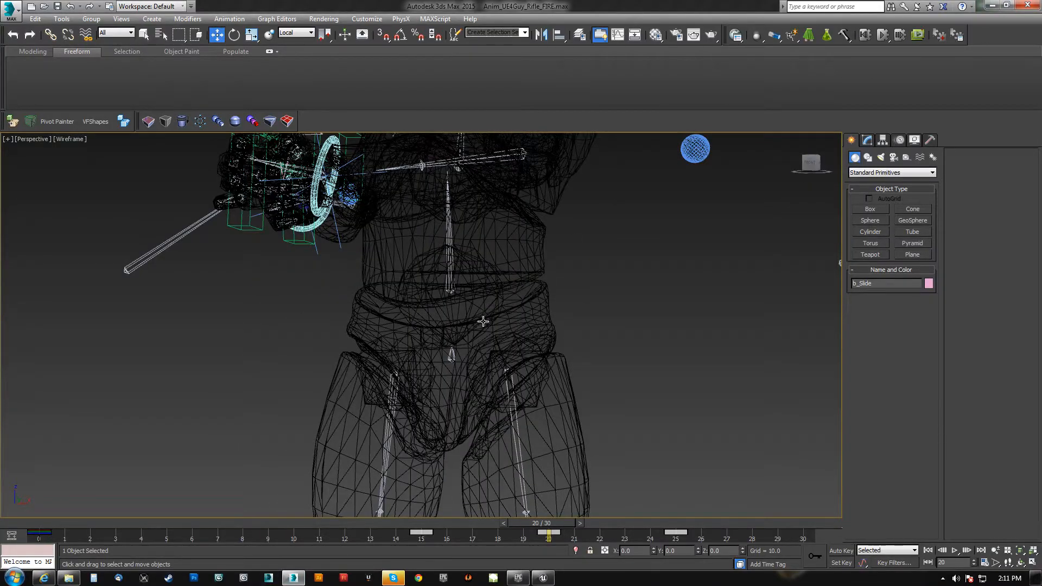
{"action": "left_click", "coordinate": [453, 355]}
{"action": "key", "text": "F3"}
{"action": "scroll", "coordinate": [453, 355], "scroll_direction": "down", "scroll_amount": 4}
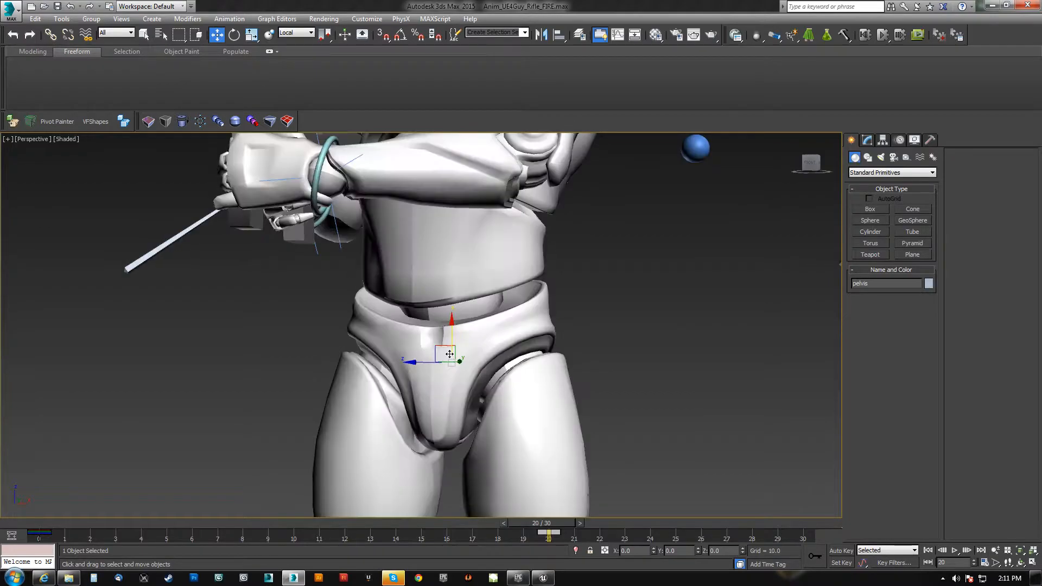
Step: Try rotating the pelvis bone by about -34 degrees around its Z axis at frame 20, and undo the rotation
{"action": "mouse_move", "coordinate": [453, 355]}
{"action": "middle_mouse_down", "text": "alt"}
{"action": "mouse_move", "coordinate": [459, 406]}
{"action": "mouse_move", "coordinate": [452, 351]}
{"action": "middle_mouse_up", "text": "alt"}
{"action": "key", "text": "e"}
{"action": "left_click_drag", "start_coordinate": [439, 329], "coordinate": [402, 326]}
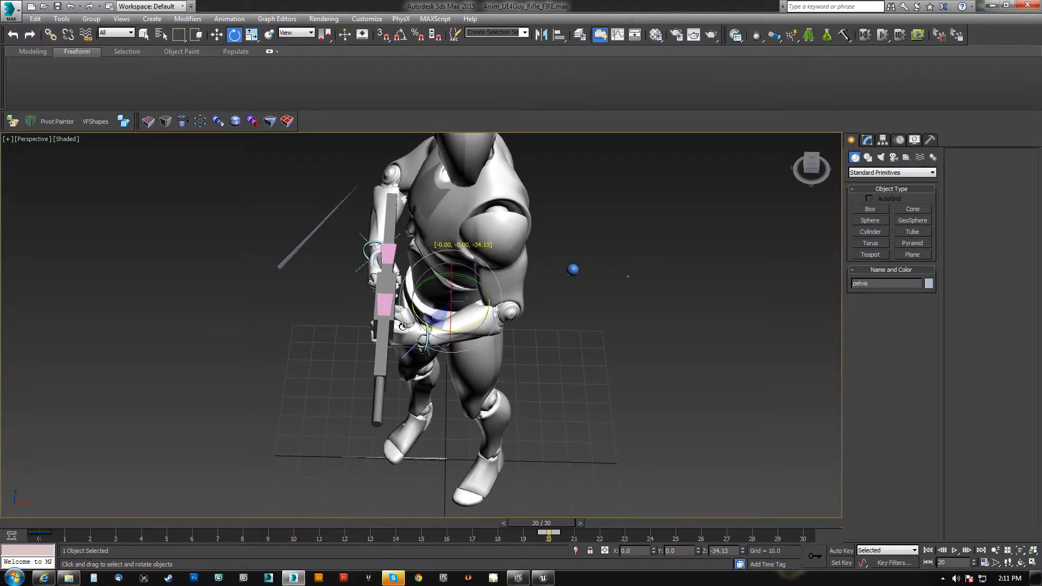
{"action": "key", "text": "ctrl+z"}
Step: Examine the pelvis bone and its connection to the spine and thigh bones in wireframe and shaded display
{"action": "middle_click_drag", "start_coordinate": [351, 366], "coordinate": [381, 318], "text": "alt"}
{"action": "scroll", "coordinate": [383, 299], "scroll_direction": "up", "scroll_amount": 5}
{"action": "middle_click_drag", "start_coordinate": [621, 449], "coordinate": [487, 346]}
{"action": "key", "text": "F3"}
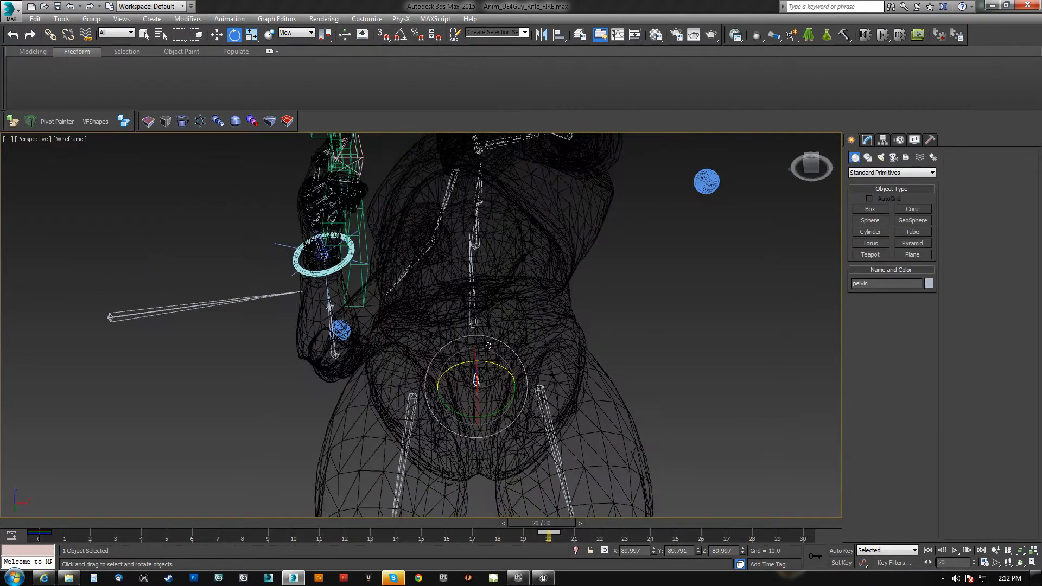
{"action": "scroll", "coordinate": [474, 390], "scroll_direction": "up", "scroll_amount": 5}
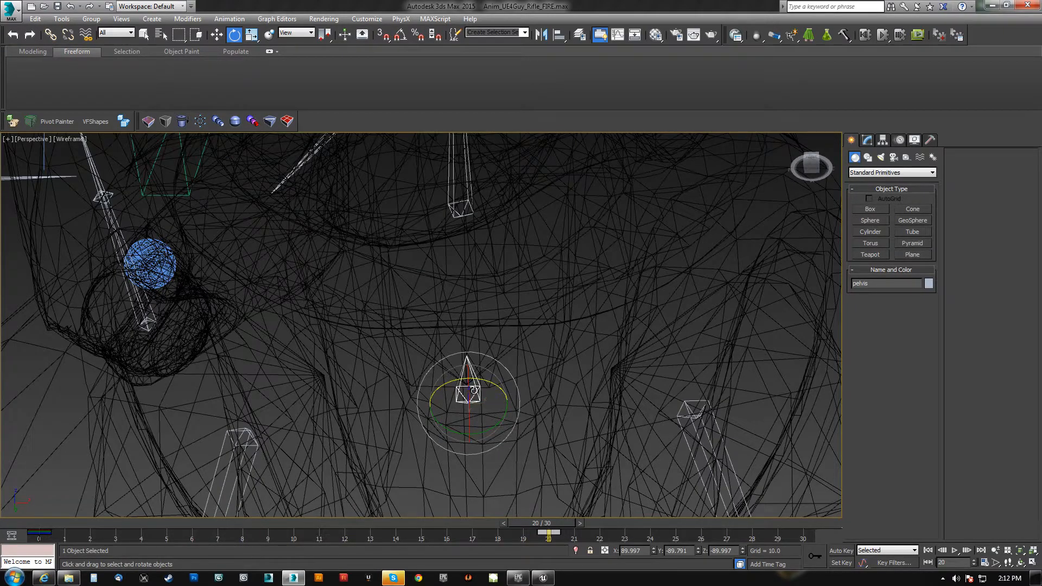
{"action": "middle_click_drag", "start_coordinate": [520, 340], "coordinate": [504, 310], "text": "alt"}
{"action": "mouse_move", "coordinate": [486, 219]}
{"action": "middle_mouse_down", "text": "alt"}
{"action": "mouse_move", "coordinate": [483, 387]}
{"action": "mouse_move", "coordinate": [489, 233]}
{"action": "middle_mouse_up", "text": "alt"}
{"action": "key", "text": "F3"}
{"action": "middle_click_drag", "start_coordinate": [492, 319], "coordinate": [470, 332]}
{"action": "scroll", "coordinate": [470, 333], "scroll_direction": "down", "scroll_amount": 5}
{"action": "scroll", "coordinate": [470, 333], "scroll_direction": "up", "scroll_amount": 3}
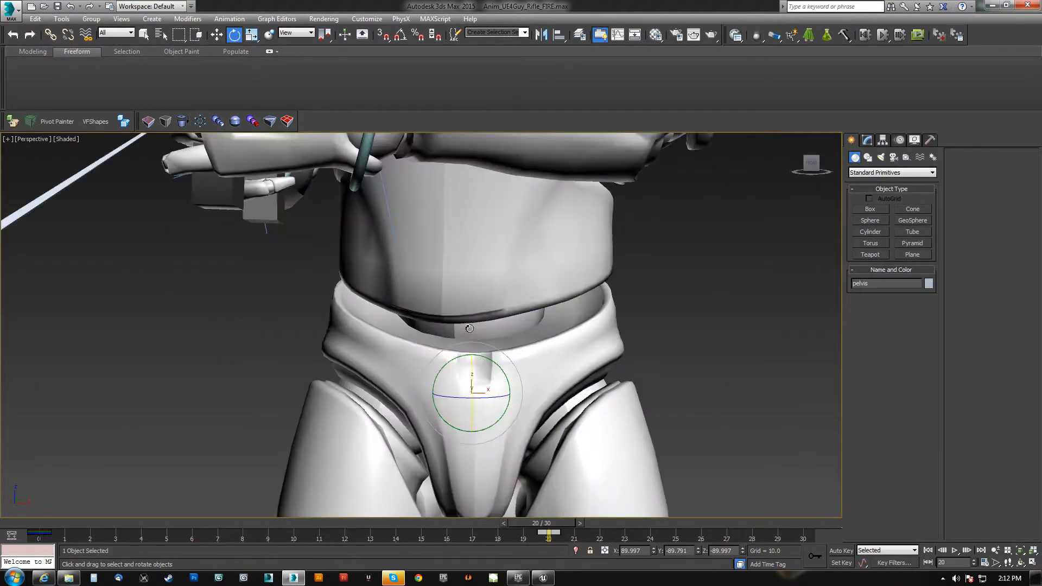
Step: Compare the pelvis bone in wireframe with the shaded mesh, and view the whole figure holding the rifle
{"action": "key", "text": "F3"}
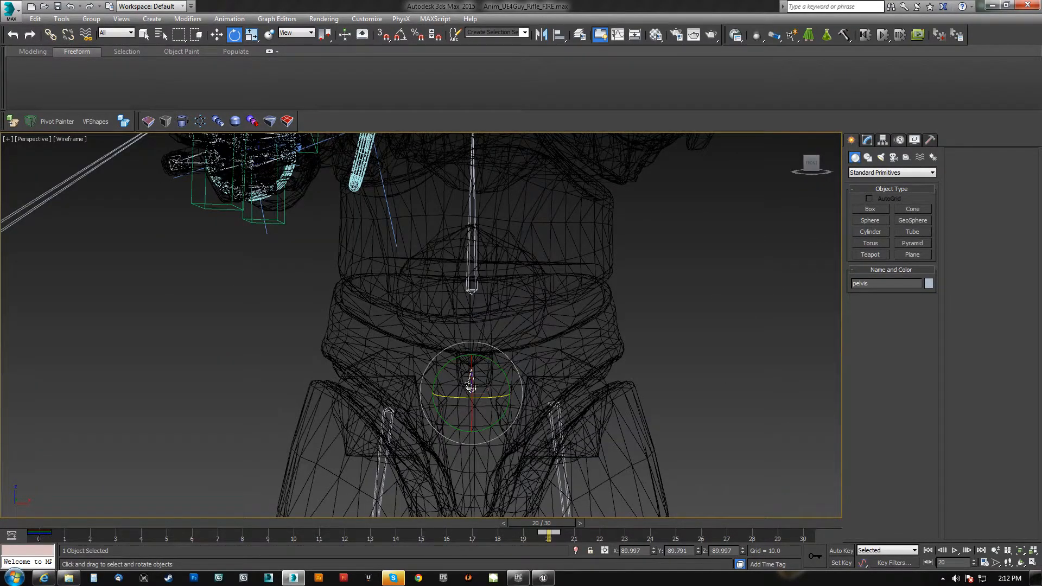
{"action": "mouse_move", "coordinate": [475, 372]}
{"action": "middle_mouse_down"}
{"action": "mouse_move", "coordinate": [480, 320]}
{"action": "mouse_move", "coordinate": [421, 345]}
{"action": "middle_mouse_up"}
{"action": "key", "text": "F3"}
{"action": "scroll", "coordinate": [481, 308], "scroll_direction": "down", "scroll_amount": 4}
{"action": "middle_click_drag", "start_coordinate": [187, 427], "coordinate": [388, 316]}
{"action": "middle_click_drag", "start_coordinate": [388, 316], "coordinate": [502, 324], "text": "alt"}
{"action": "middle_click_drag", "start_coordinate": [635, 299], "coordinate": [518, 324]}
{"action": "scroll", "coordinate": [518, 324], "scroll_direction": "down", "scroll_amount": 4}
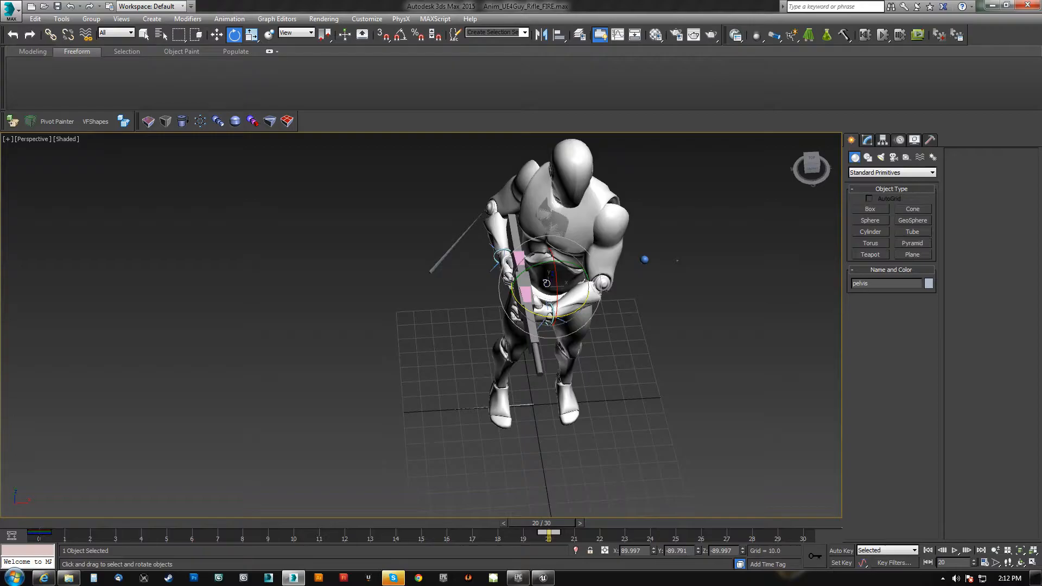
Step: Switch to the Unreal Editor and examine the rifle pose of the level's characters from several angles
{"action": "left_click", "coordinate": [542, 577]}
{"action": "right_click_drag", "start_coordinate": [511, 282], "coordinate": [499, 261]}
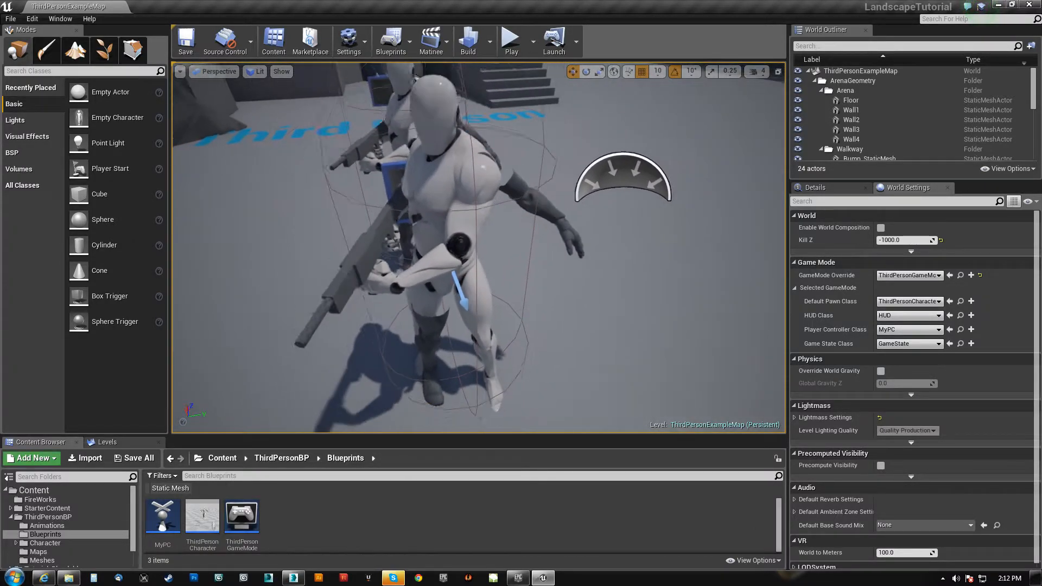
{"action": "right_click_drag", "start_coordinate": [439, 353], "coordinate": [510, 312]}
{"action": "right_click_drag", "start_coordinate": [478, 247], "coordinate": [408, 307]}
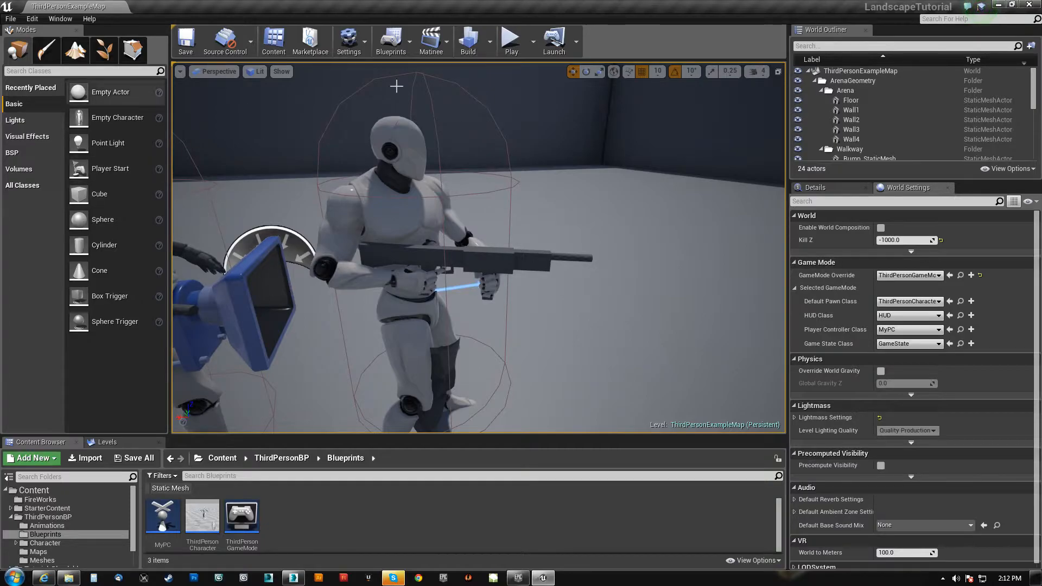
{"action": "right_click_drag", "start_coordinate": [517, 307], "coordinate": [516, 306]}
{"action": "right_click_drag", "start_coordinate": [460, 266], "coordinate": [461, 266]}
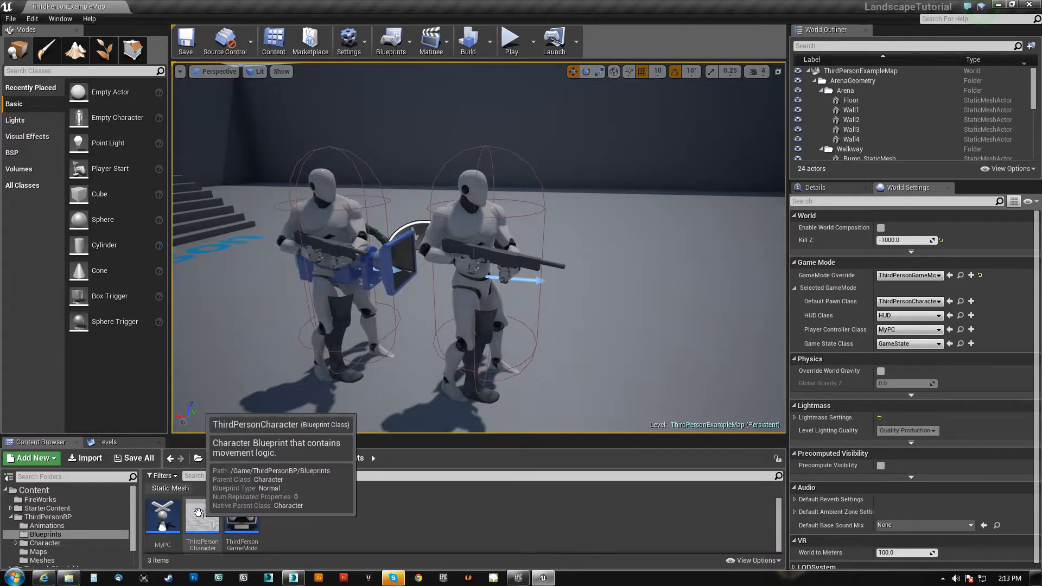
Step: Open the ThirdPersonAnimBlueprint from the ThirdPersonBP Animations folder
{"action": "scroll", "coordinate": [96, 528], "scroll_direction": "down", "scroll_amount": 1}
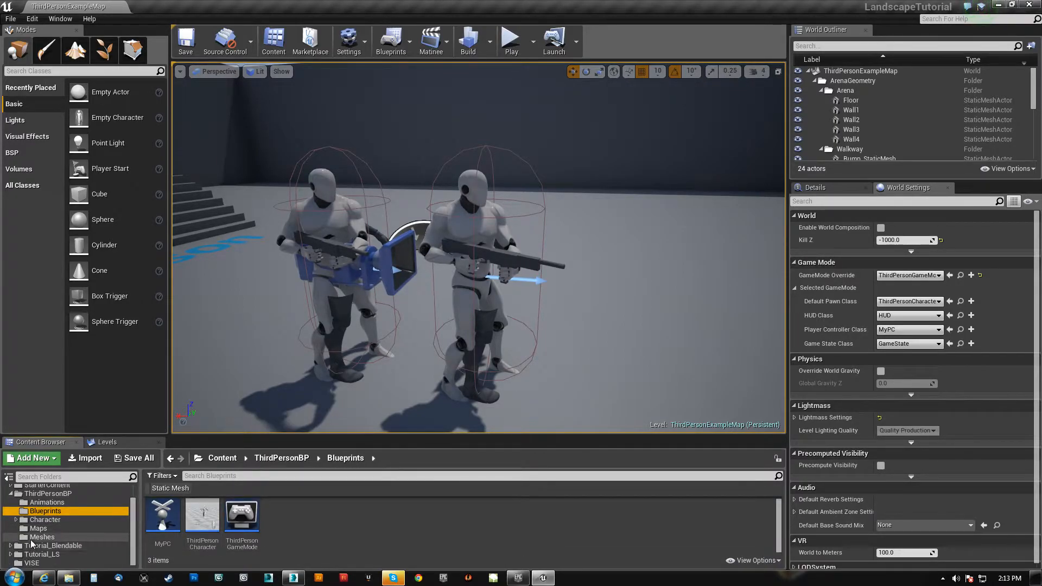
{"action": "left_click", "coordinate": [22, 503]}
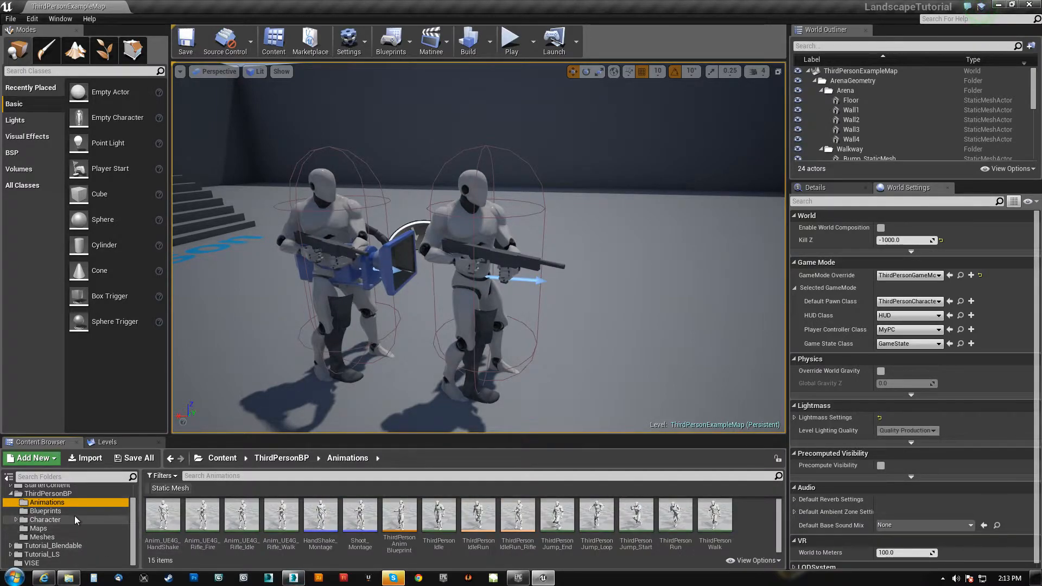
{"action": "double_click", "coordinate": [416, 505]}
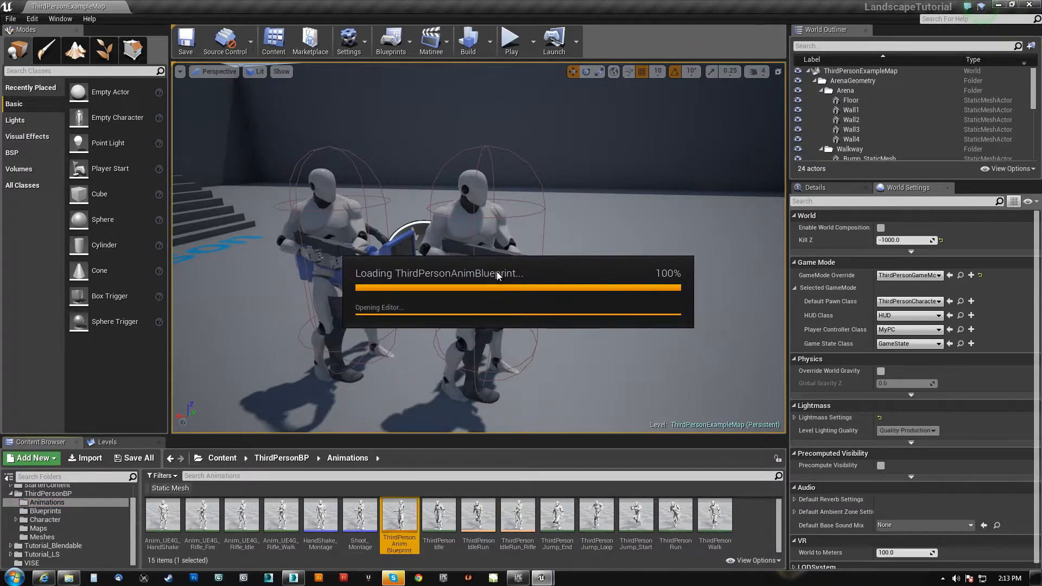
Step: Examine the AnimGraph's MoveBlendCache, Layered blend per bone and UpperBodyBlends nodes leading towards the final pose
{"action": "scroll", "coordinate": [435, 321], "scroll_direction": "down", "scroll_amount": 6}
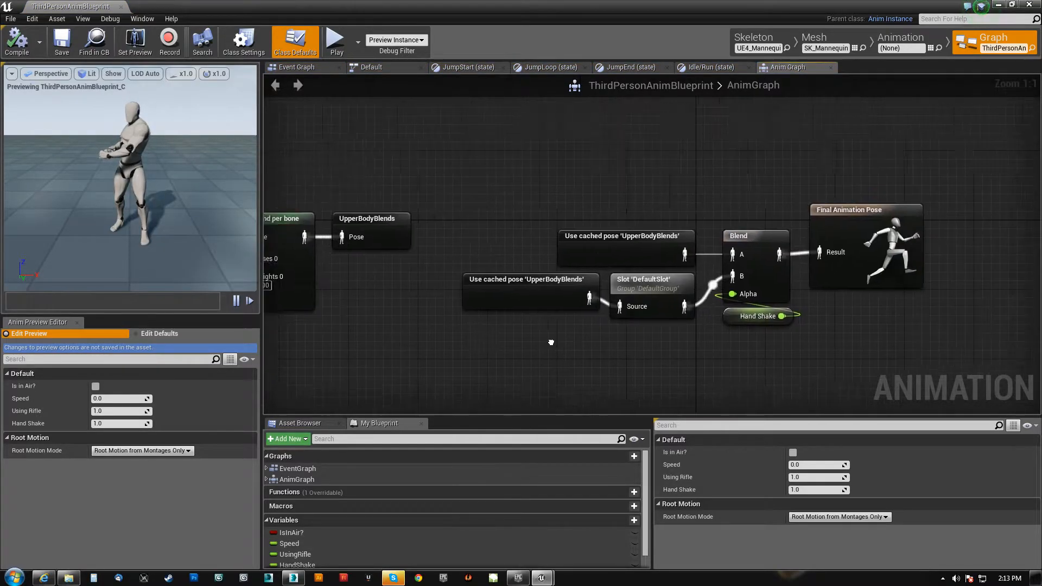
{"action": "scroll", "coordinate": [494, 179], "scroll_direction": "up", "scroll_amount": 3}
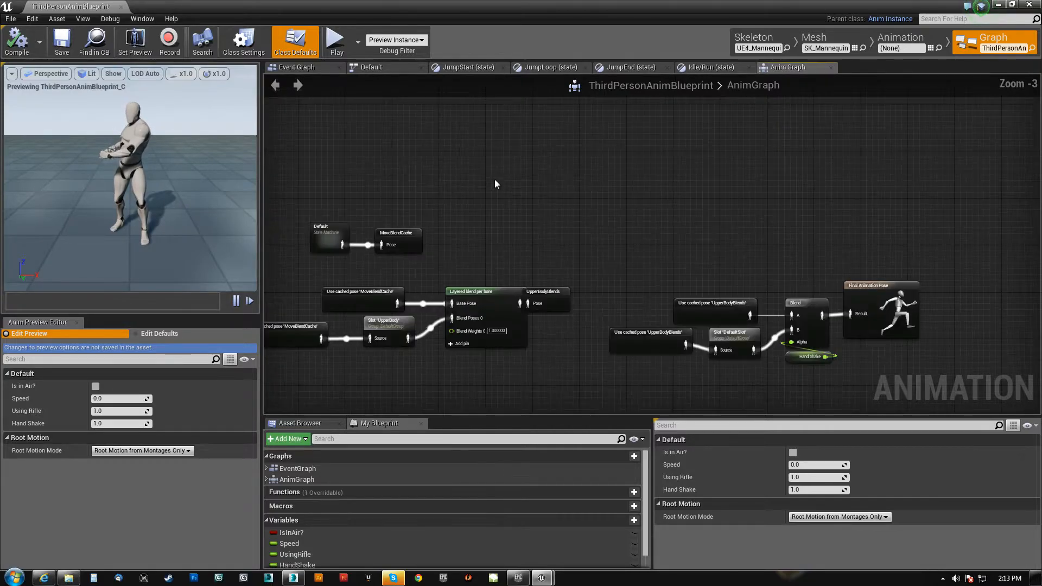
{"action": "scroll", "coordinate": [593, 247], "scroll_direction": "up", "scroll_amount": 3}
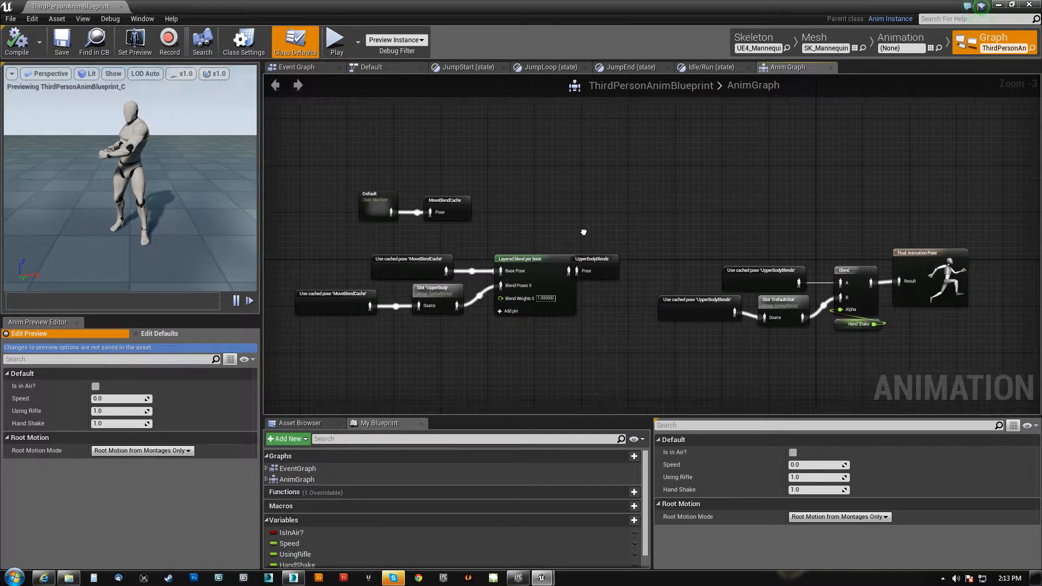
{"action": "right_click_drag", "start_coordinate": [474, 166], "coordinate": [560, 148]}
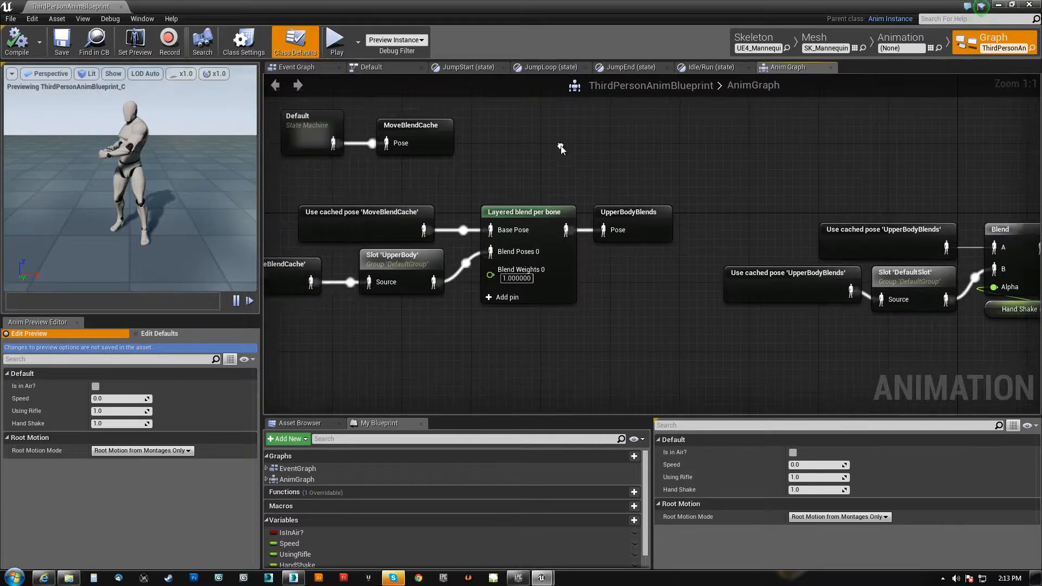
{"action": "scroll", "coordinate": [564, 154], "scroll_direction": "down", "scroll_amount": 1}
Step: Move the final blend nodes and Final Animation Pose farther from UpperBodyBlends, and place the blueprint editor after the map in the window
{"action": "right_click_drag", "start_coordinate": [779, 179], "coordinate": [443, 189]}
{"action": "left_click_drag", "start_coordinate": [399, 150], "coordinate": [818, 360]}
{"action": "left_click_drag", "start_coordinate": [502, 235], "coordinate": [586, 226]}
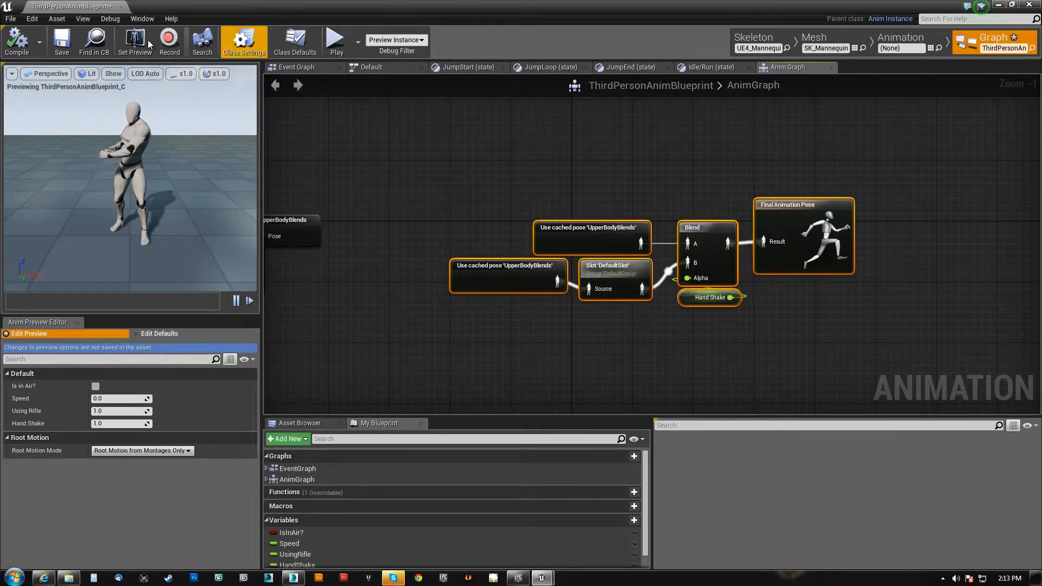
{"action": "left_click_drag", "start_coordinate": [69, 8], "coordinate": [247, 9]}
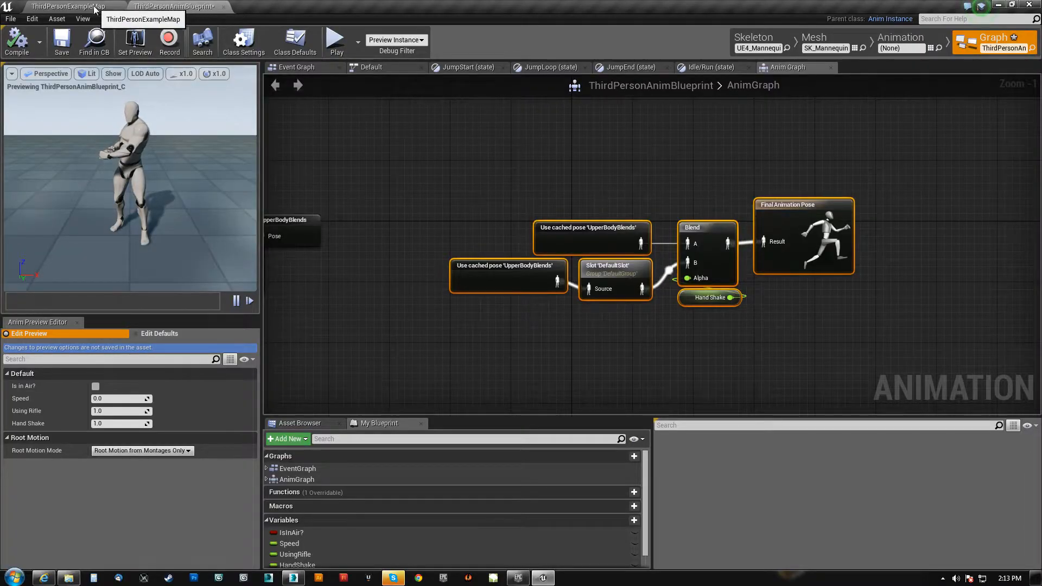
Step: Play ThirdPersonExampleMap, walk the character up to the two rifle-holding characters, and stop the session
{"action": "left_click", "coordinate": [95, 9]}
{"action": "left_click", "coordinate": [513, 40]}
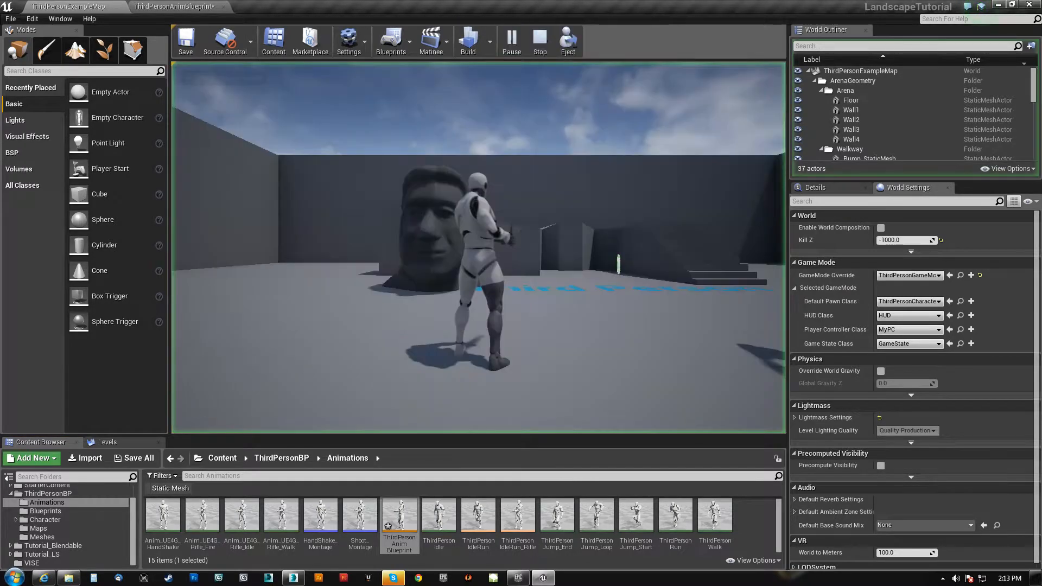
{"action": "key", "text": "d"}
{"action": "key", "text": "w"}
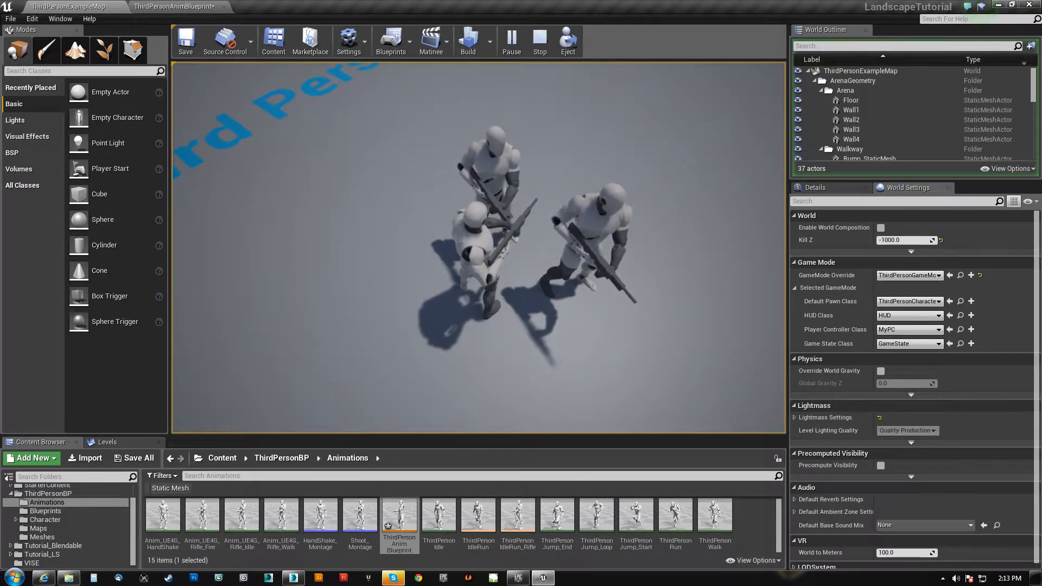
{"action": "key", "text": "Escape"}
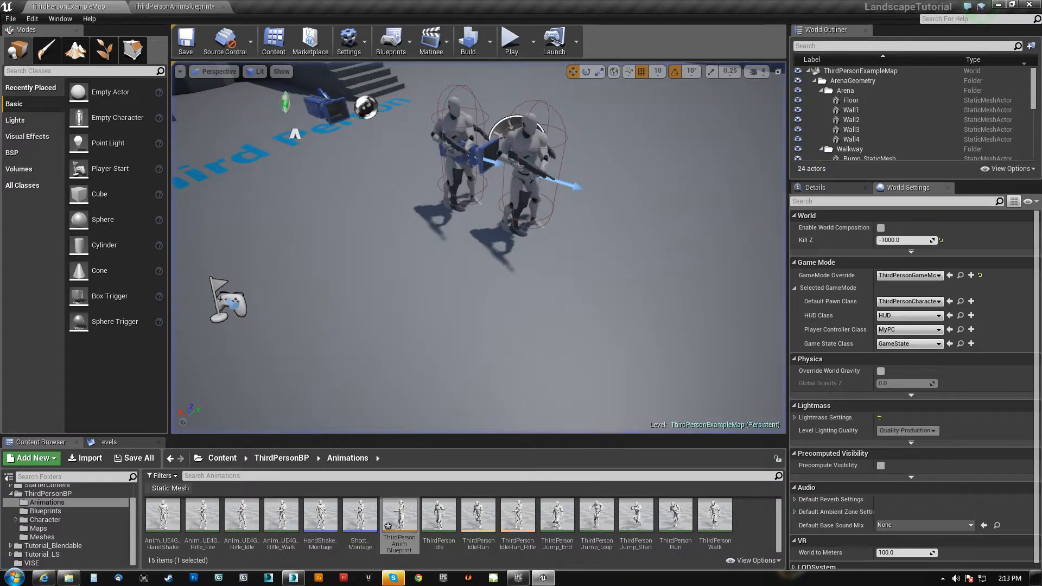
Step: Delete the nearer placed rifle character, and play-test walking up to the remaining one
{"action": "left_click", "coordinate": [536, 156]}
{"action": "key", "text": "Delete"}
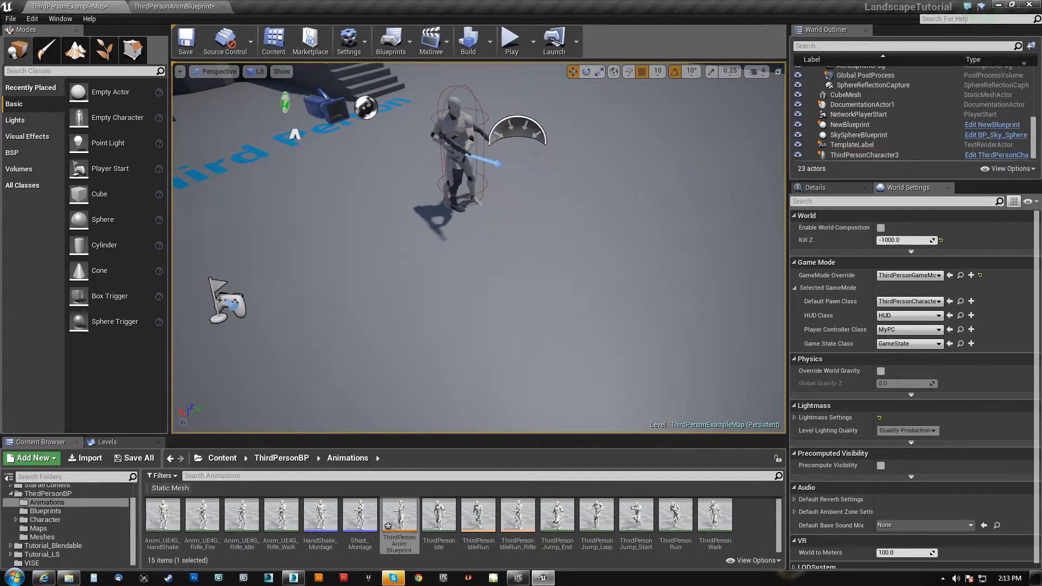
{"action": "left_click", "coordinate": [510, 43]}
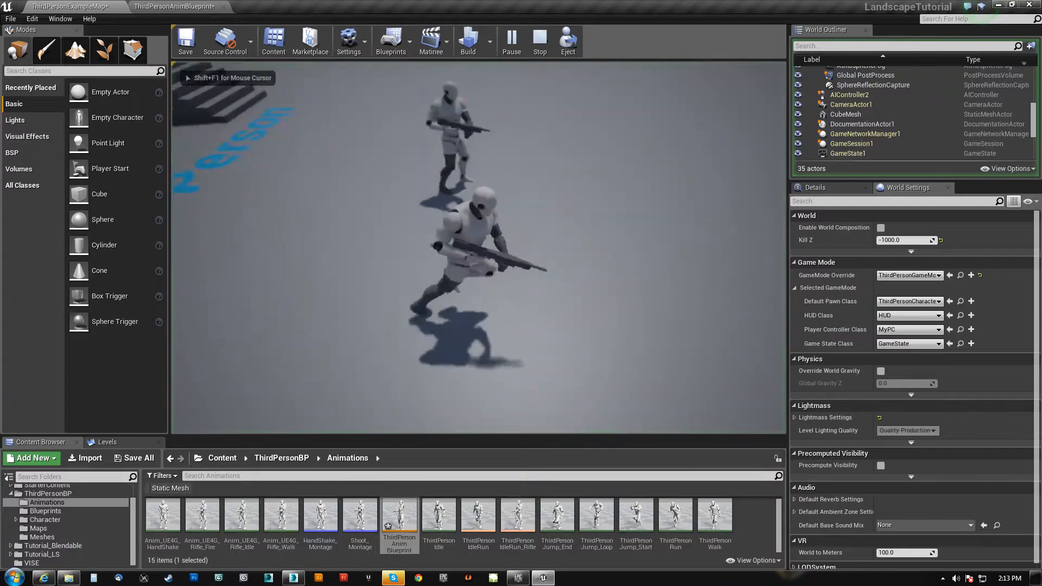
{"action": "key", "text": "w"}
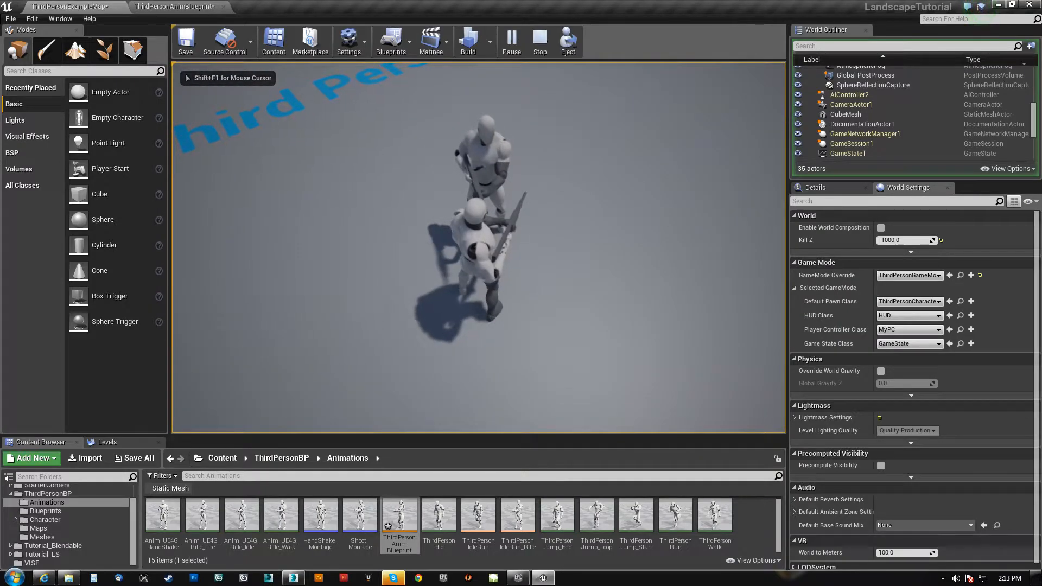
{"action": "key", "text": "Escape"}
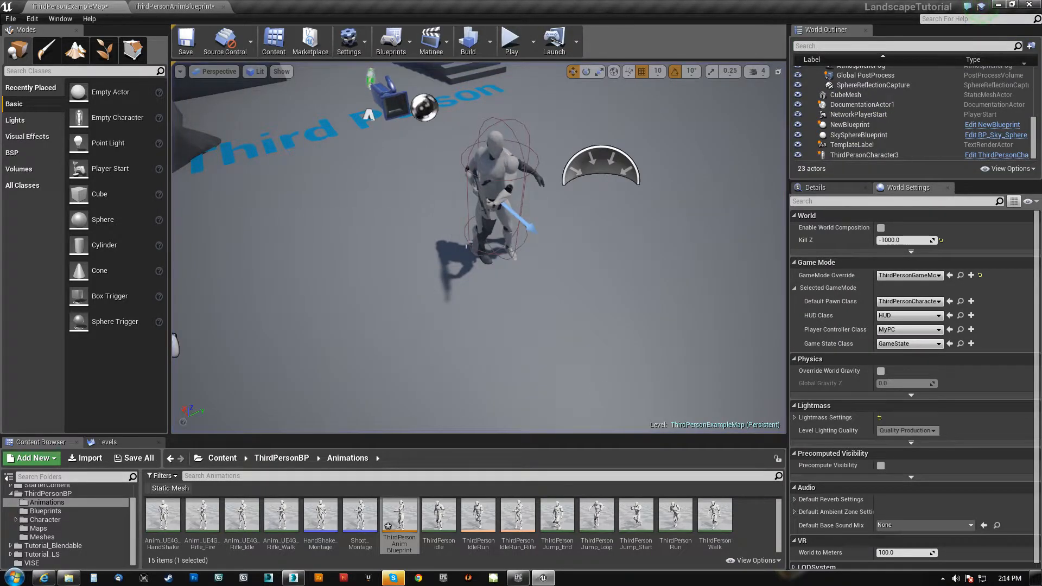
Step: Open the ThirdPersonCharacter blueprint from the Blueprints folder and select the InputAction HandShake event in its event graph
{"action": "left_click", "coordinate": [46, 511]}
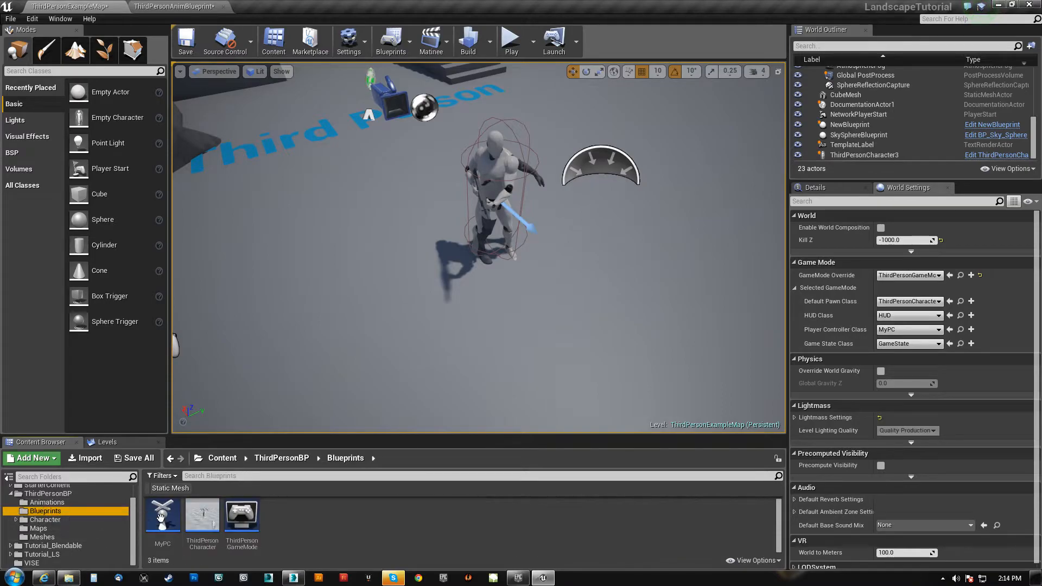
{"action": "double_click", "coordinate": [203, 518]}
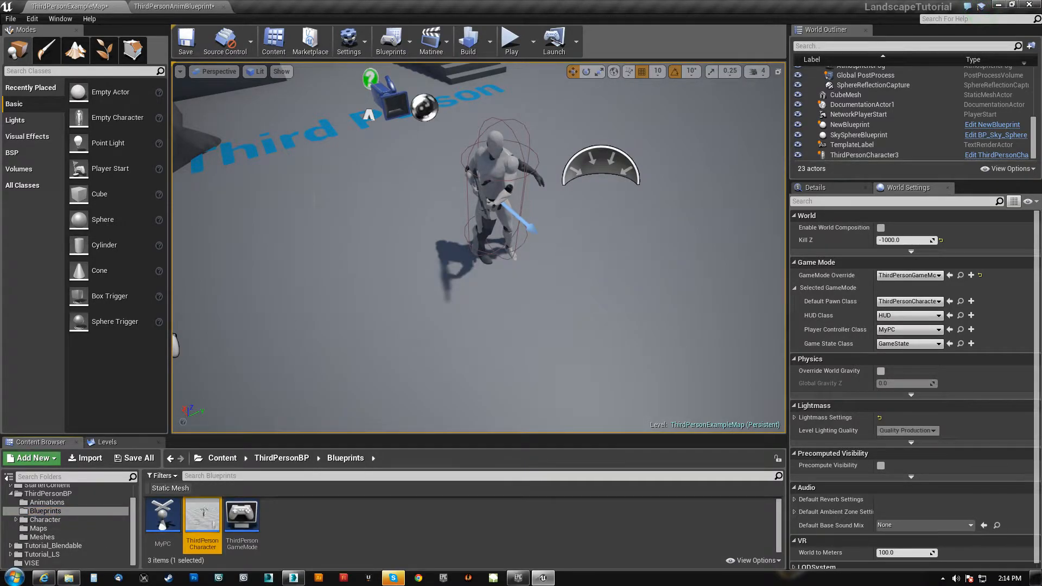
{"action": "scroll", "coordinate": [384, 221], "scroll_direction": "down", "scroll_amount": 8}
{"action": "scroll", "coordinate": [379, 287], "scroll_direction": "up", "scroll_amount": 11}
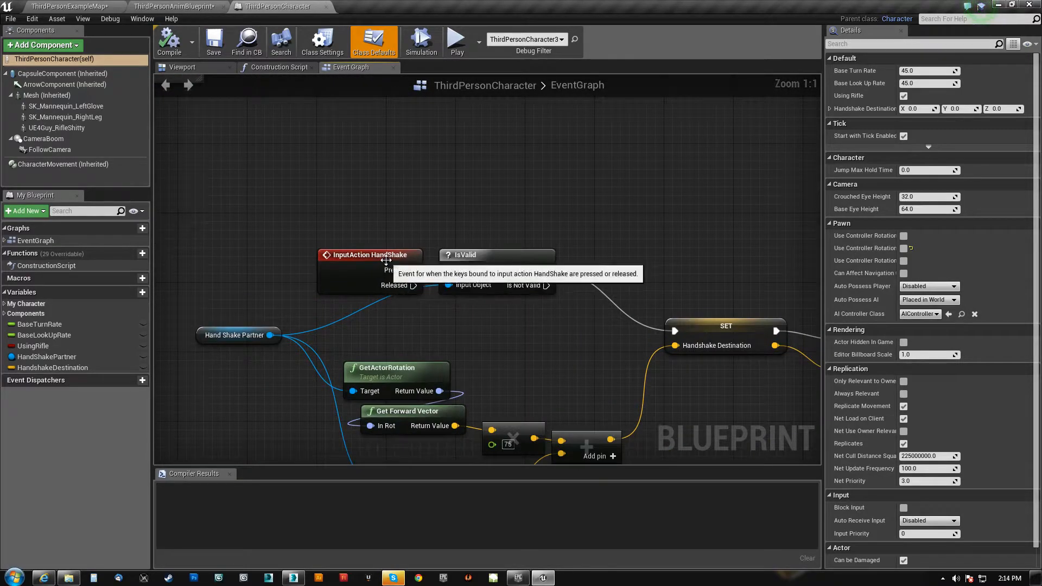
{"action": "left_click", "coordinate": [376, 280]}
Step: Check the key bound to the HandShake action mapping in the project's input settings, and close the settings
{"action": "left_click", "coordinate": [35, 20]}
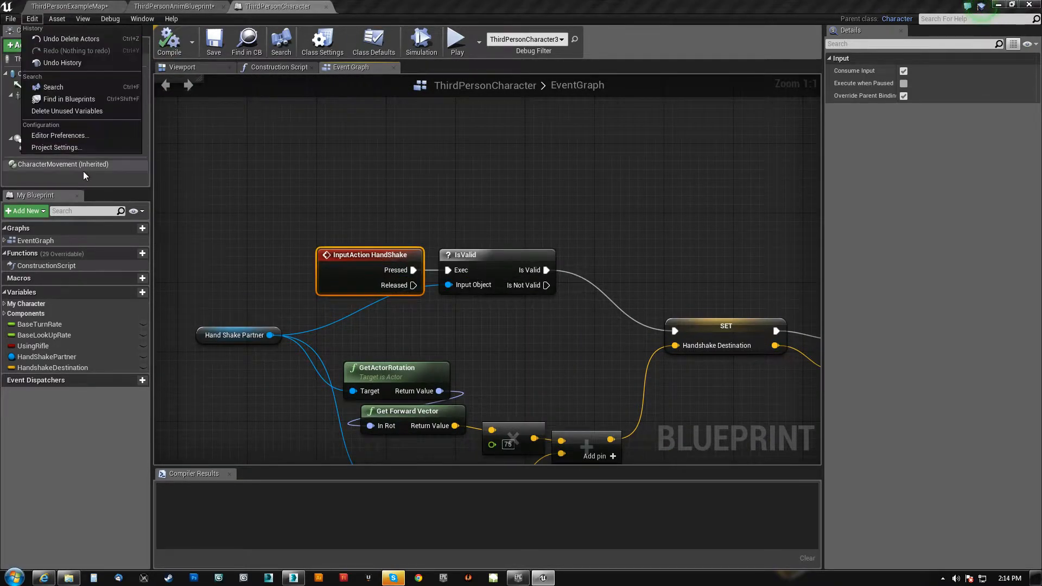
{"action": "left_click", "coordinate": [58, 145]}
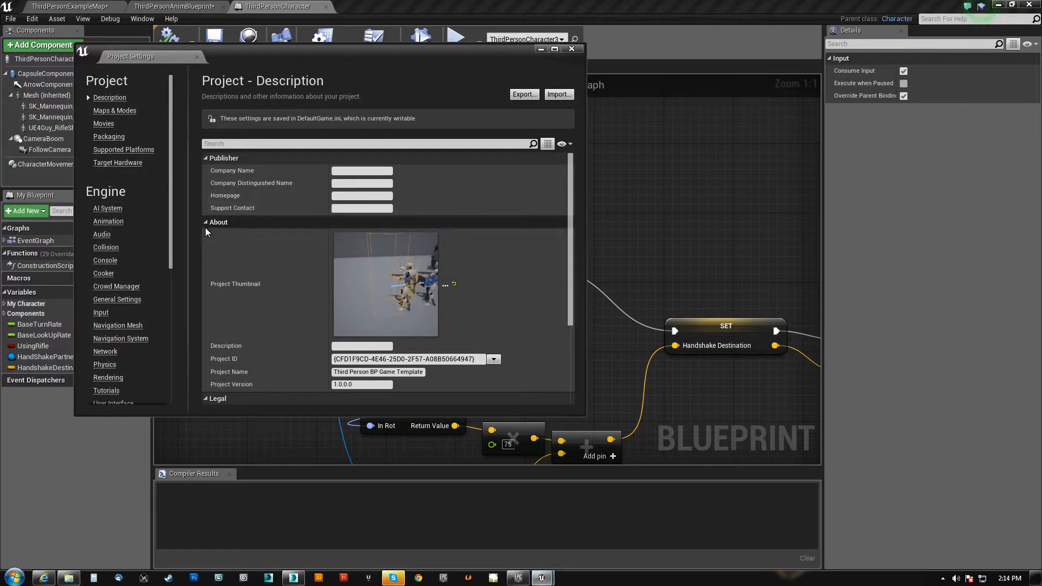
{"action": "left_click", "coordinate": [101, 313]}
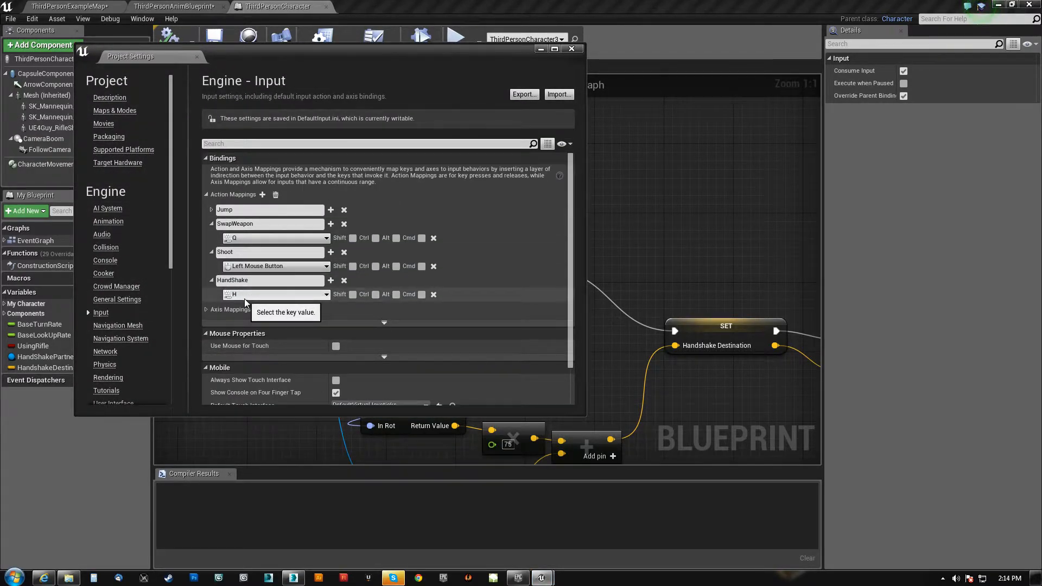
{"action": "left_click", "coordinate": [572, 48]}
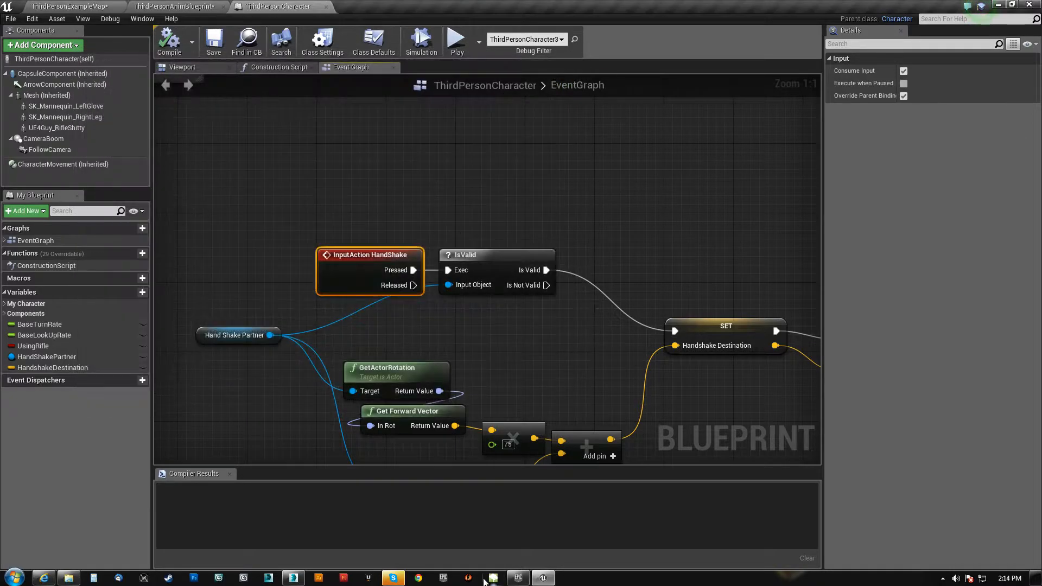
Step: Return to ThirdPersonExampleMap, play-test walking the character up to the placed rifle character, and stop the session
{"action": "left_click", "coordinate": [544, 577]}
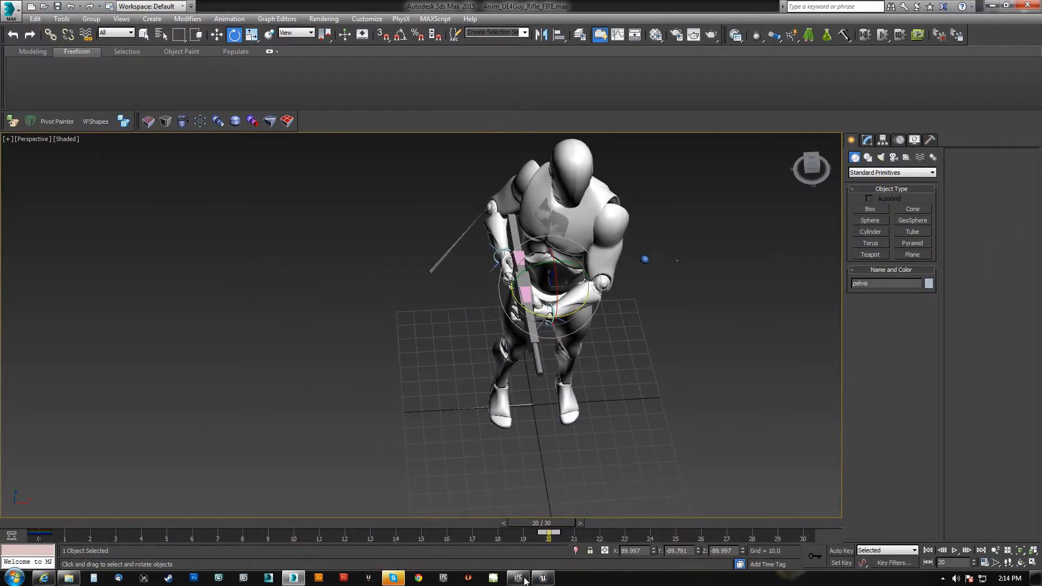
{"action": "left_click", "coordinate": [544, 578]}
{"action": "left_click", "coordinate": [99, 6]}
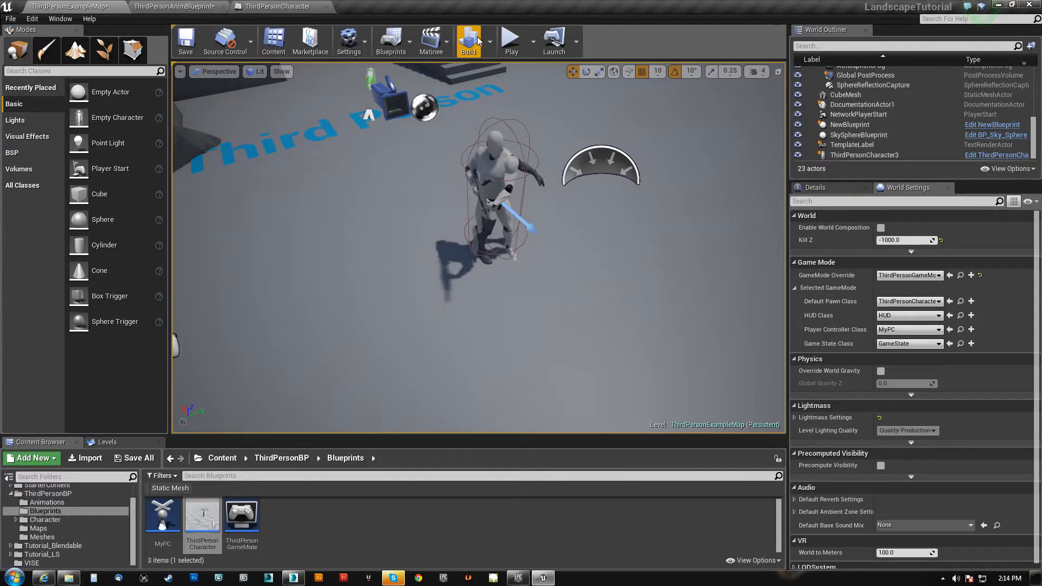
{"action": "left_click", "coordinate": [511, 41]}
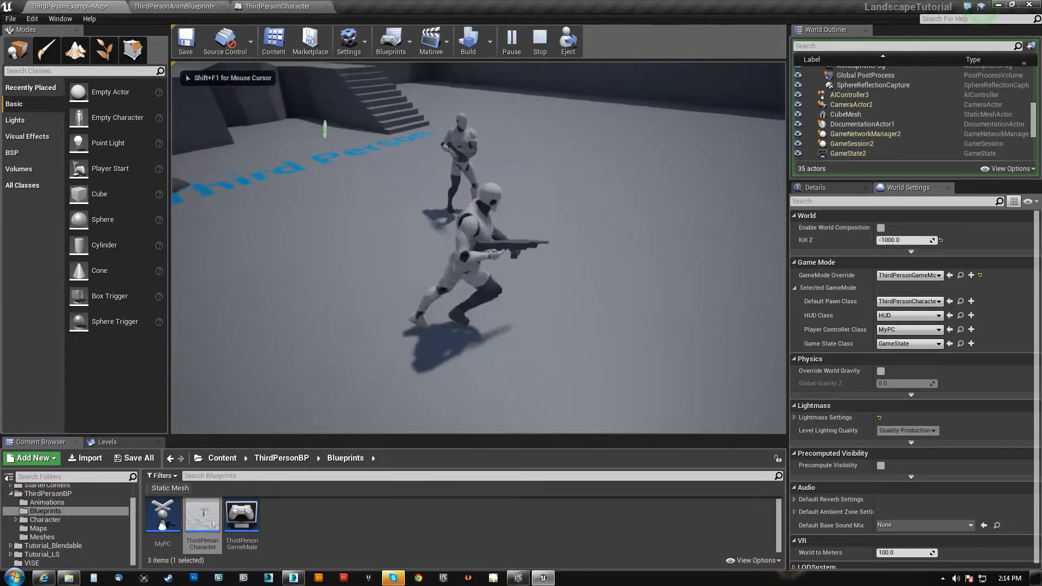
{"action": "key", "text": "w"}
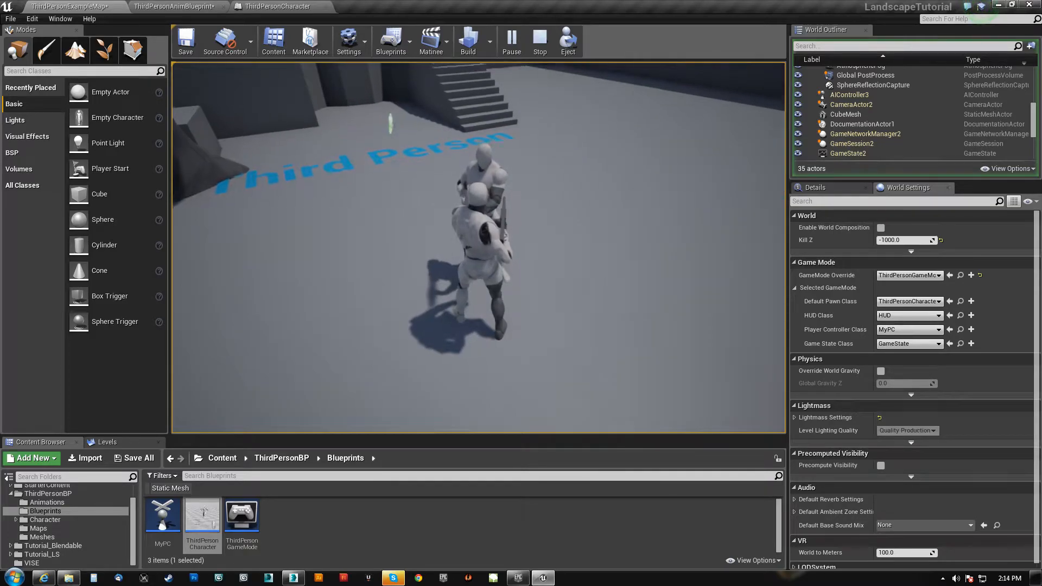
{"action": "key", "text": "Escape"}
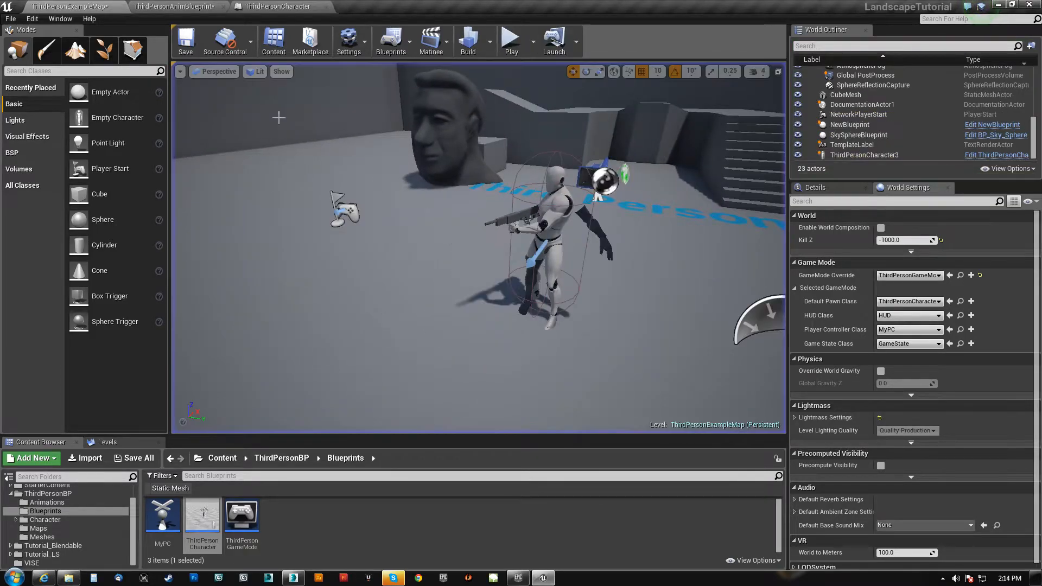
Step: Insert a Print String node between the InputAction HandShake event's Pressed output and IsValid in the ThirdPersonCharacter event graph
{"action": "left_click", "coordinate": [276, 5]}
{"action": "left_click_drag", "start_coordinate": [375, 254], "coordinate": [338, 237]}
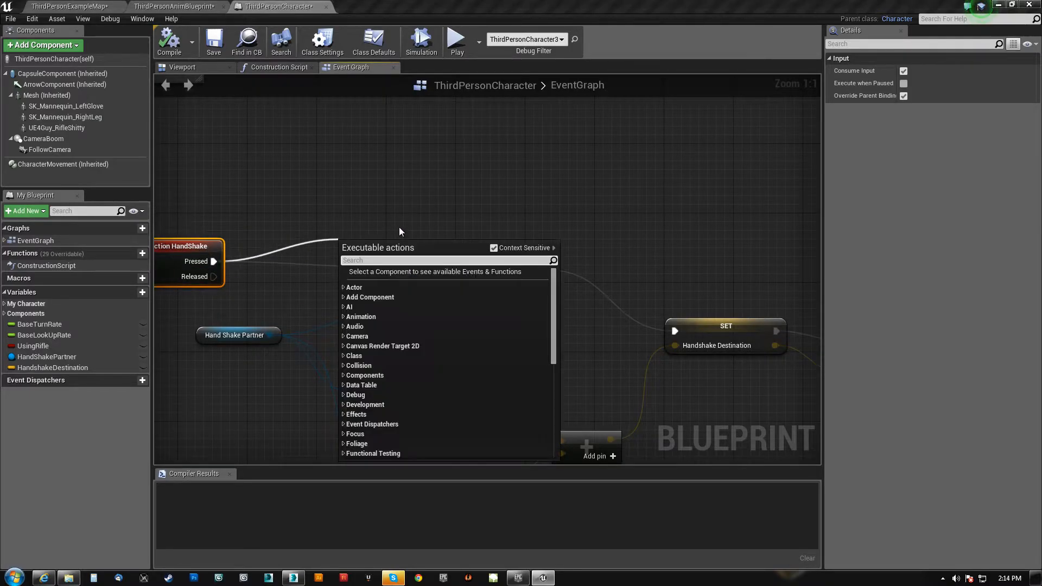
{"action": "type", "text": "print"}
{"action": "key", "text": "Return"}
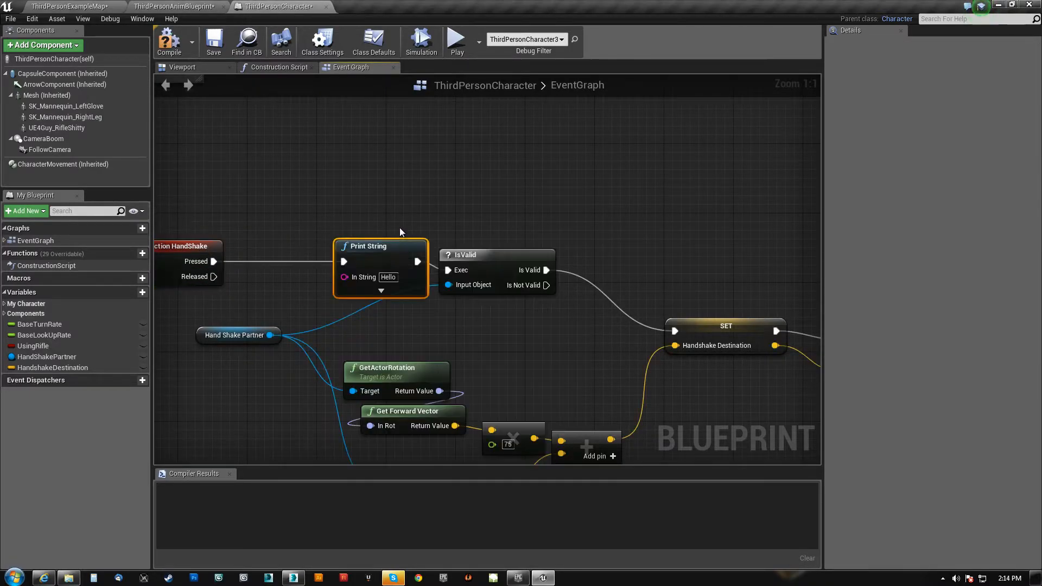
Step: Play-test ThirdPersonExampleMap, triggering the handshake input repeatedly and near the placed rifle character, and stop the session
{"action": "left_click", "coordinate": [102, 6]}
{"action": "left_click", "coordinate": [510, 41]}
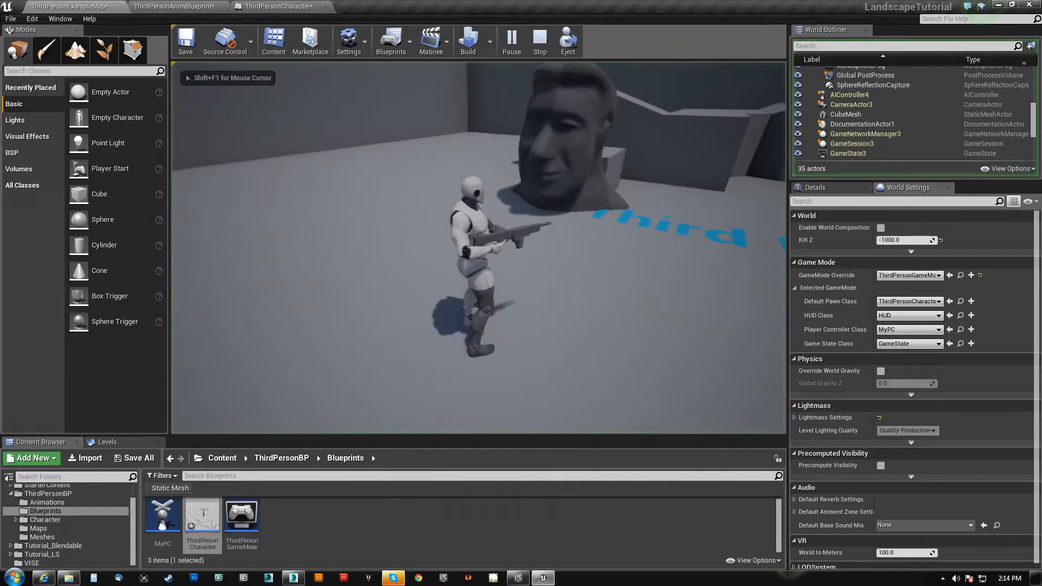
{"action": "key", "text": "e"}
{"action": "key", "text": "e"}
{"action": "key", "text": "e"}
{"action": "key", "text": "e"}
{"action": "key", "text": "w"}
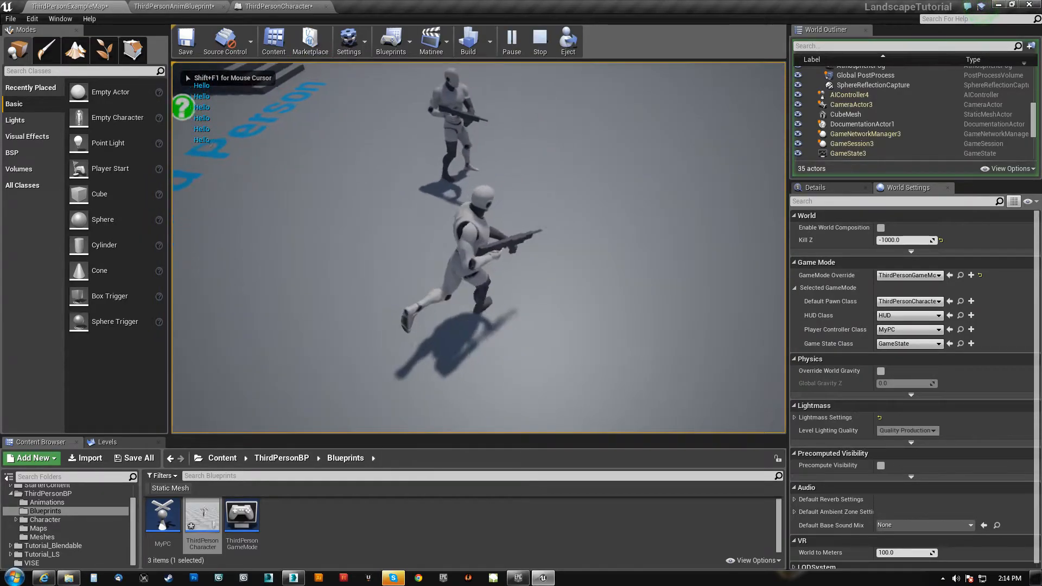
{"action": "key", "text": "e"}
{"action": "key", "text": "Escape"}
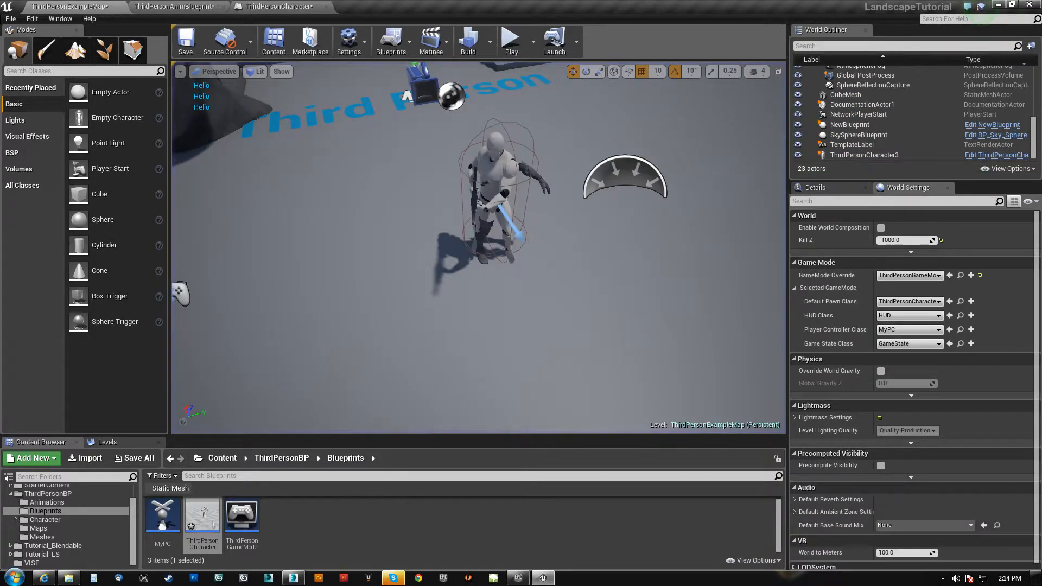
Step: Delete the placed rifle character from the map, undo the deletion, and look at the character up close
{"action": "left_click", "coordinate": [493, 153]}
{"action": "key", "text": "s"}
{"action": "right_click_drag", "start_coordinate": [493, 153], "coordinate": [507, 124]}
{"action": "key", "text": "w"}
{"action": "key", "text": "Delete"}
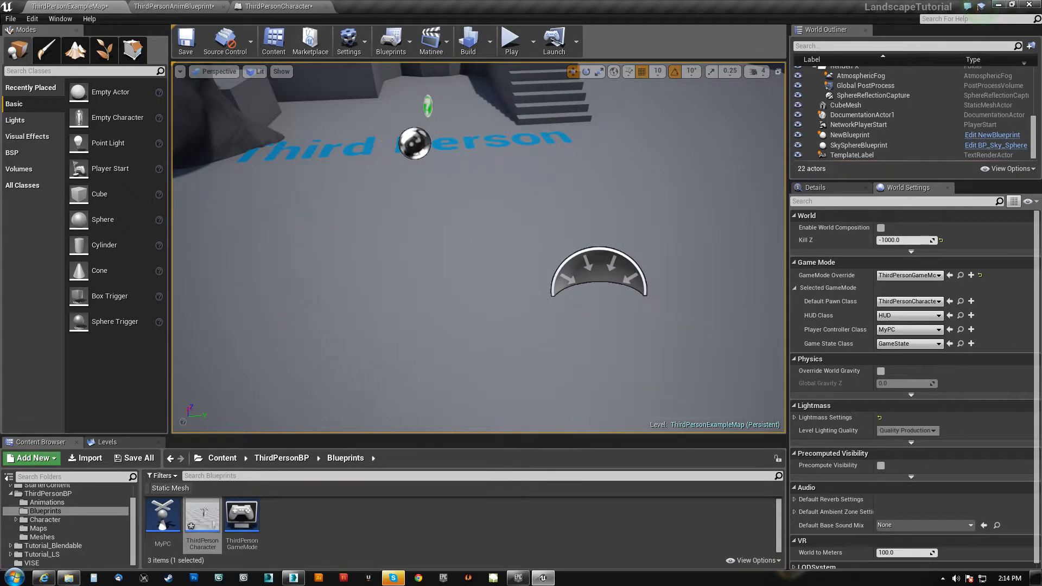
{"action": "key", "text": "ctrl+z"}
{"action": "right_click_drag", "start_coordinate": [507, 124], "coordinate": [613, 144]}
{"action": "key", "text": "s"}
{"action": "key", "text": "w"}
{"action": "key", "text": "s"}
{"action": "key", "text": "w"}
{"action": "key", "text": "w"}
{"action": "right_click_drag", "start_coordinate": [533, 256], "coordinate": [507, 256]}
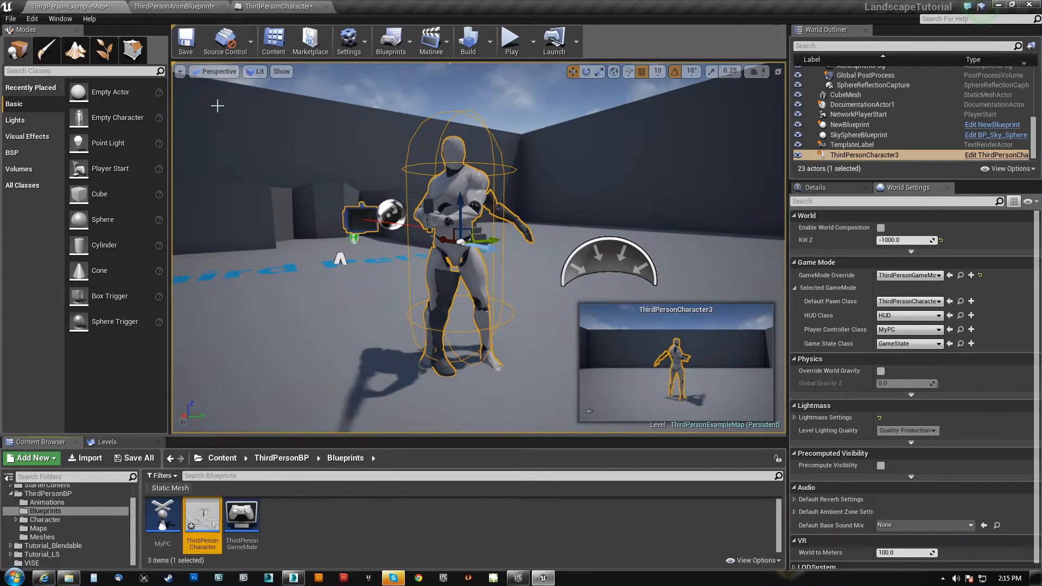
Step: Review the UpperBody blend nodes in ThirdPersonAnimBlueprint's AnimGraph, and open Shoot_Montage in the animation editor
{"action": "left_click", "coordinate": [206, 10]}
{"action": "right_click_drag", "start_coordinate": [346, 284], "coordinate": [802, 272]}
{"action": "right_click_drag", "start_coordinate": [582, 272], "coordinate": [522, 351]}
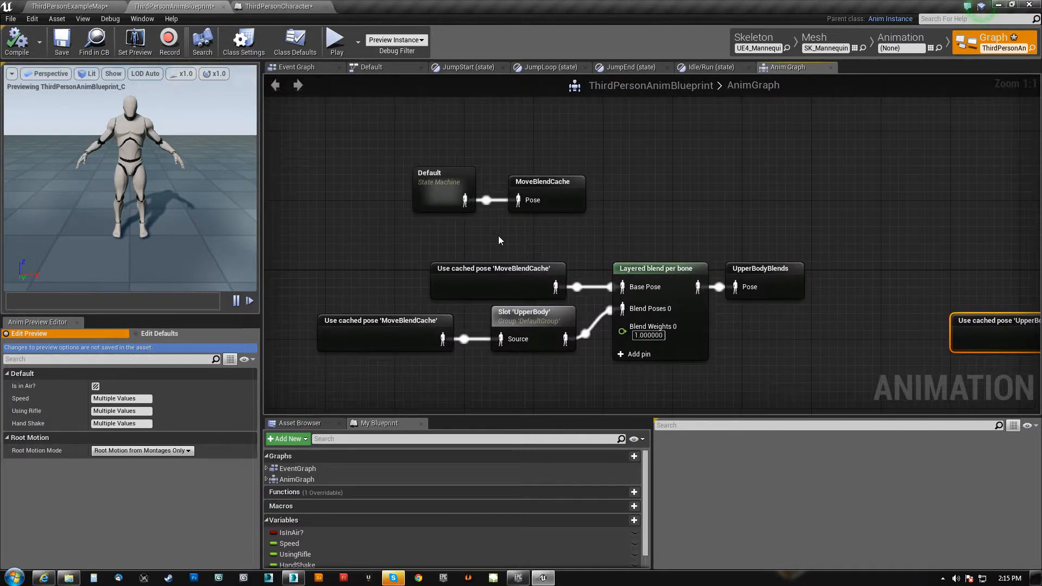
{"action": "left_click", "coordinate": [918, 37]}
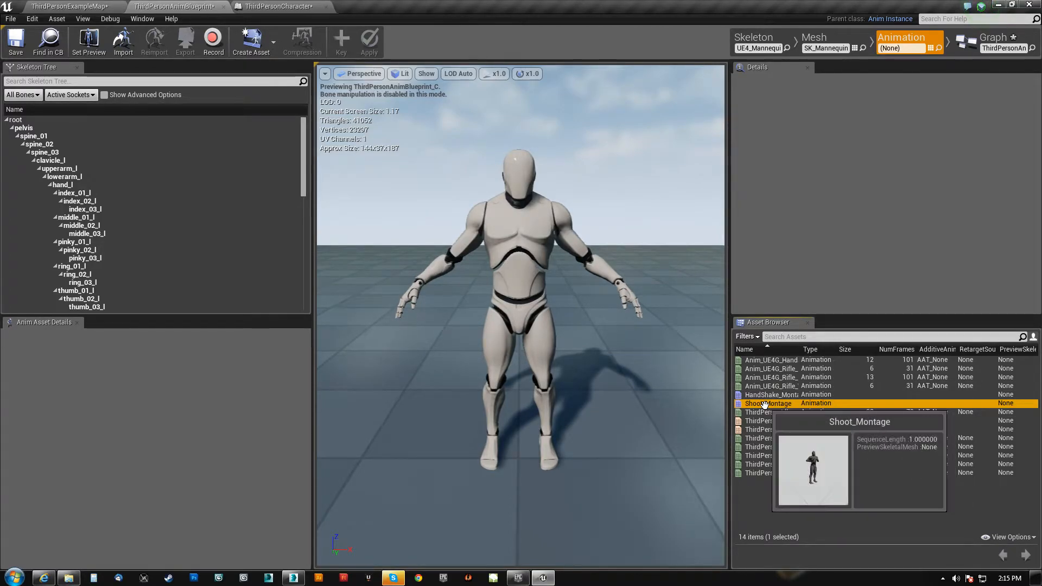
{"action": "double_click", "coordinate": [770, 403]}
{"action": "right_click_drag", "start_coordinate": [470, 265], "coordinate": [613, 271]}
Step: Choose DefaultGroup.UpperBody as the Shoot_Montage track's slot, and inspect the slot list in the Anim Slot Manager
{"action": "left_click", "coordinate": [687, 468]}
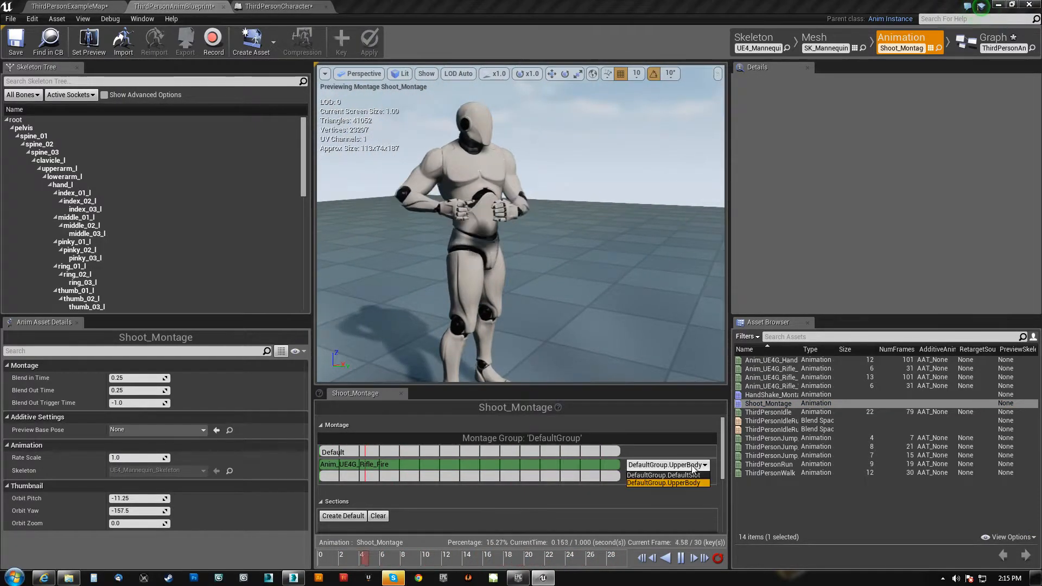
{"action": "left_click", "coordinate": [685, 483]}
{"action": "left_click", "coordinate": [633, 479]}
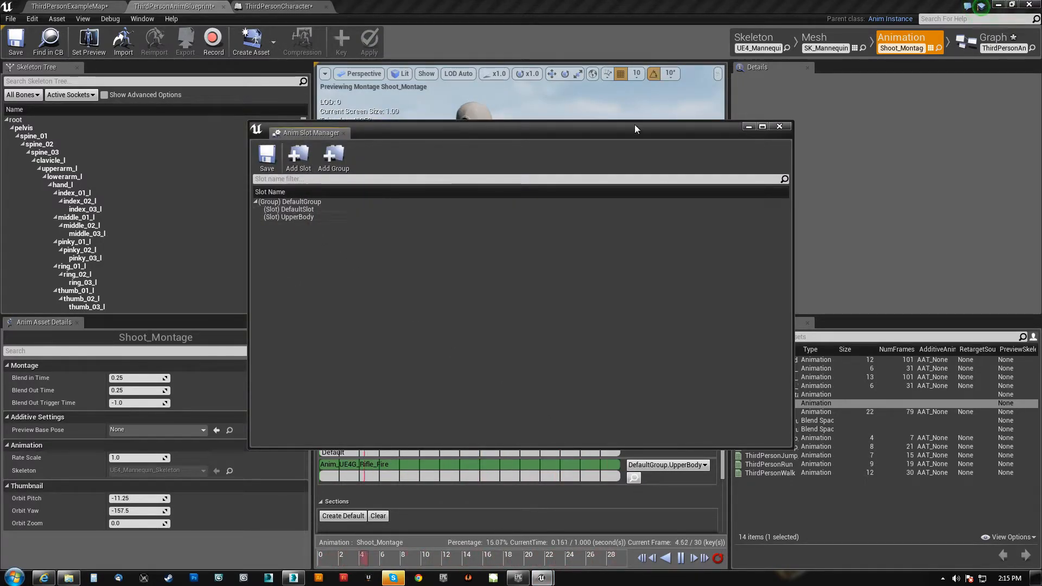
{"action": "left_click", "coordinate": [784, 127]}
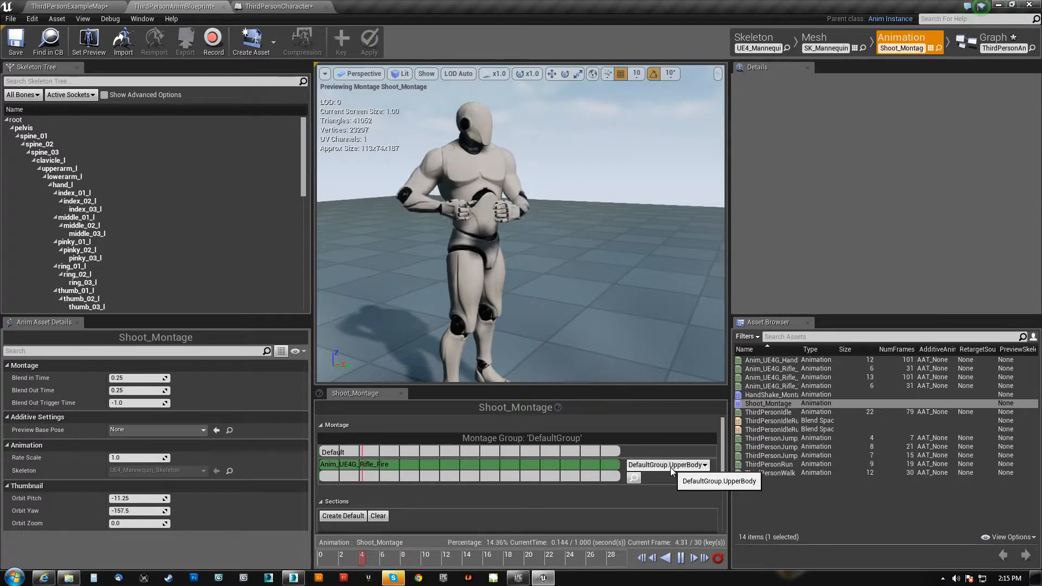
Step: Return to the AnimGraph and move the Default state machine node farther from MoveBlendCache
{"action": "left_click", "coordinate": [995, 43]}
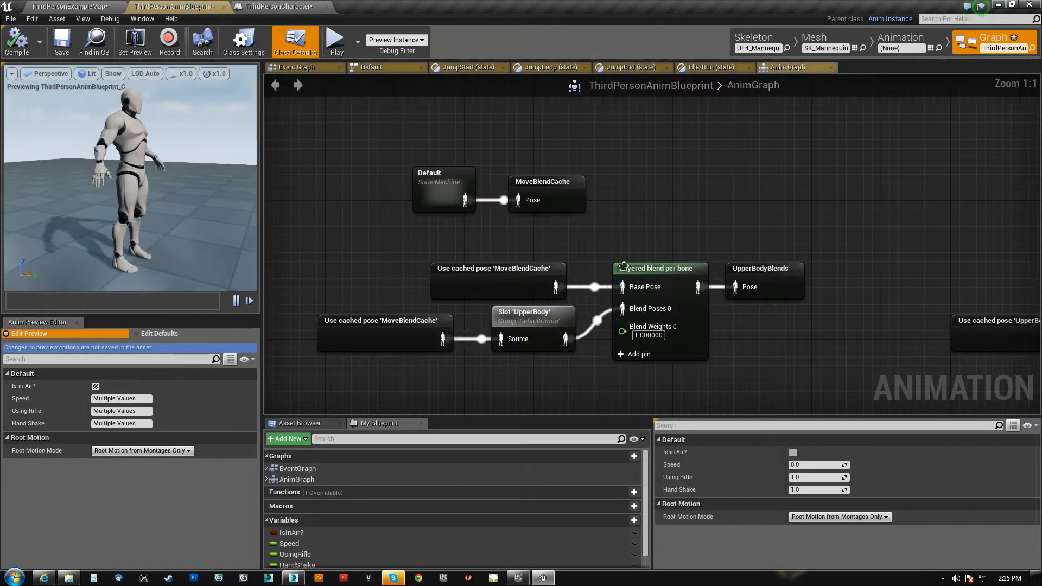
{"action": "right_click_drag", "start_coordinate": [609, 247], "coordinate": [522, 225]}
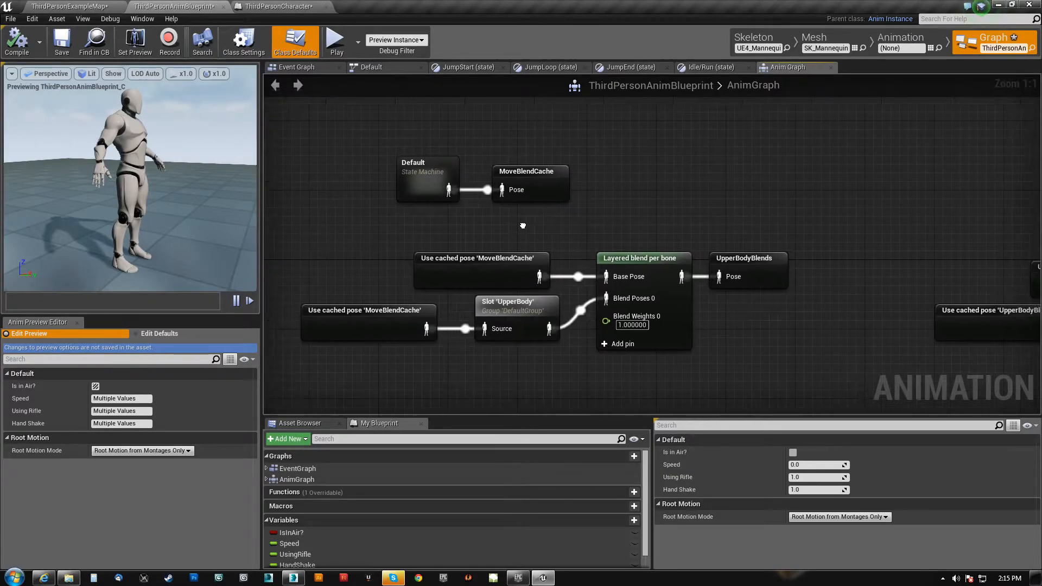
{"action": "left_click", "coordinate": [425, 166]}
{"action": "left_click_drag", "start_coordinate": [425, 166], "coordinate": [360, 170]}
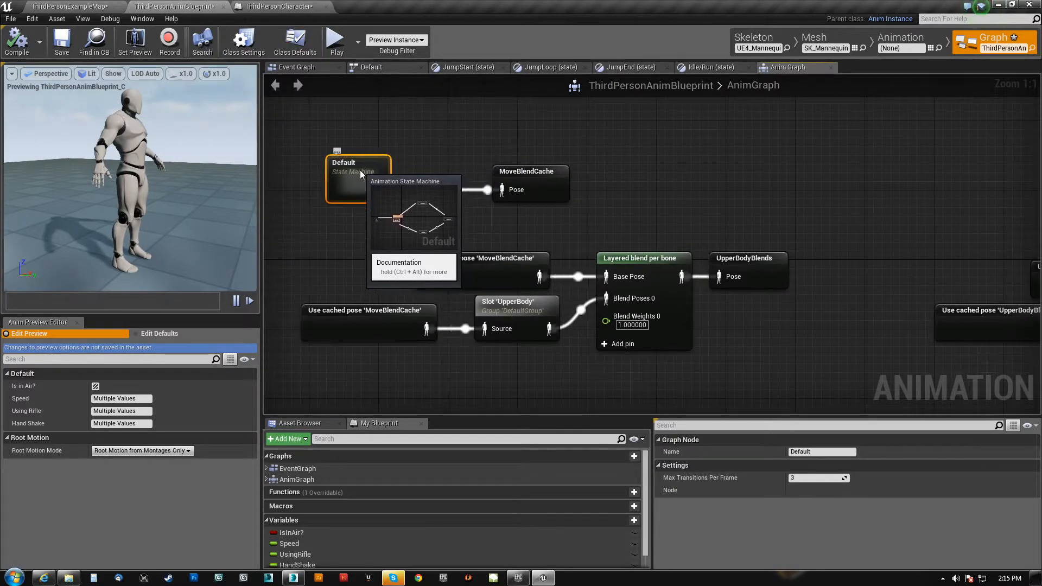
Step: Examine the Layered blend per bone node's Layer Setup down to the bone name and blend depth of its branch filter
{"action": "left_click", "coordinate": [646, 255]}
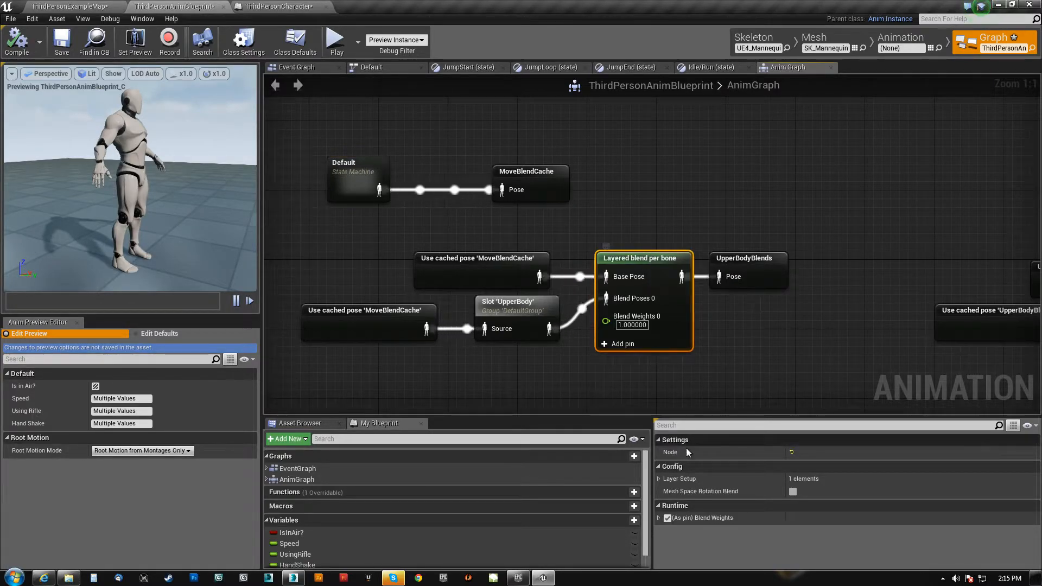
{"action": "left_click", "coordinate": [658, 479]}
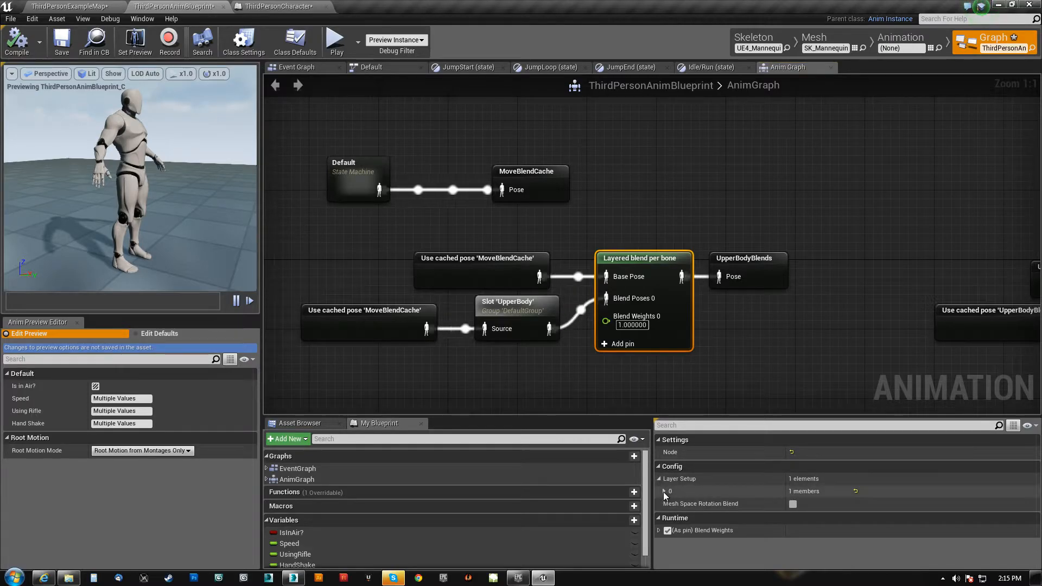
{"action": "left_click", "coordinate": [663, 492]}
{"action": "left_click", "coordinate": [670, 504]}
{"action": "left_click", "coordinate": [675, 519]}
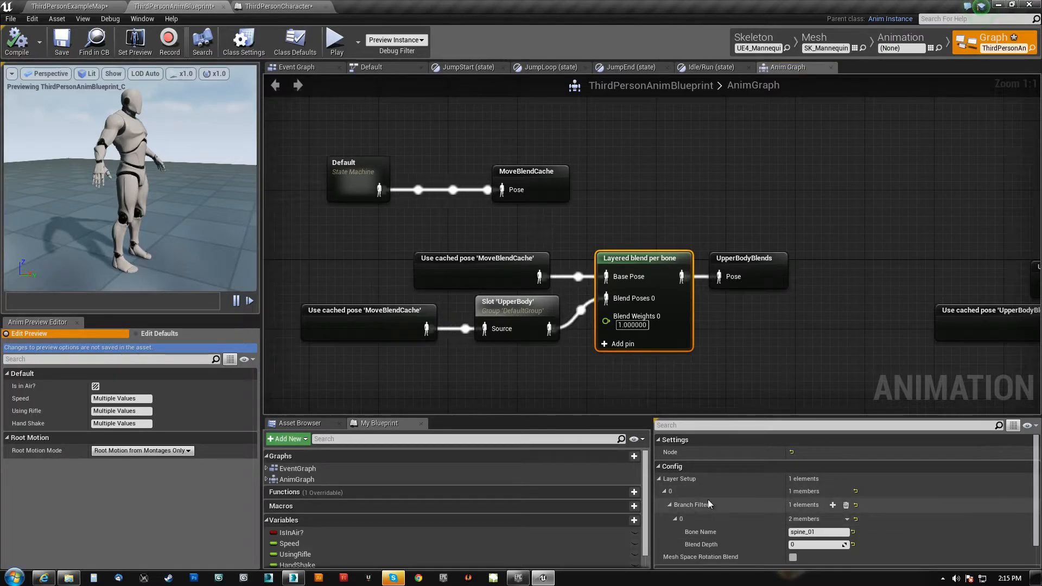
{"action": "scroll", "coordinate": [708, 499], "scroll_direction": "down", "scroll_amount": 1}
{"action": "right_click_drag", "start_coordinate": [767, 342], "coordinate": [804, 277]}
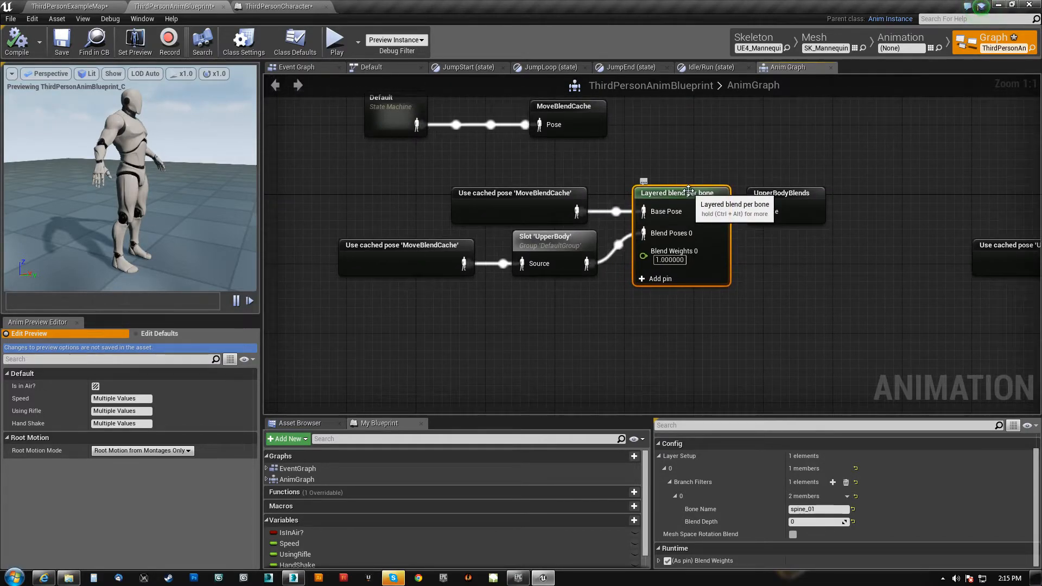
{"action": "right_click_drag", "start_coordinate": [109, 196], "coordinate": [95, 185]}
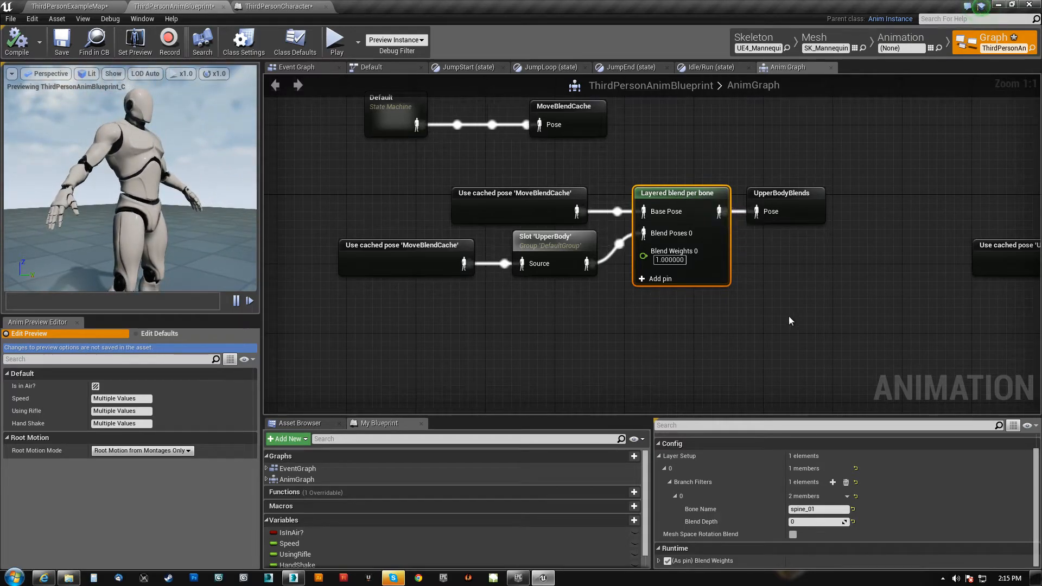
{"action": "right_click_drag", "start_coordinate": [789, 321], "coordinate": [759, 311]}
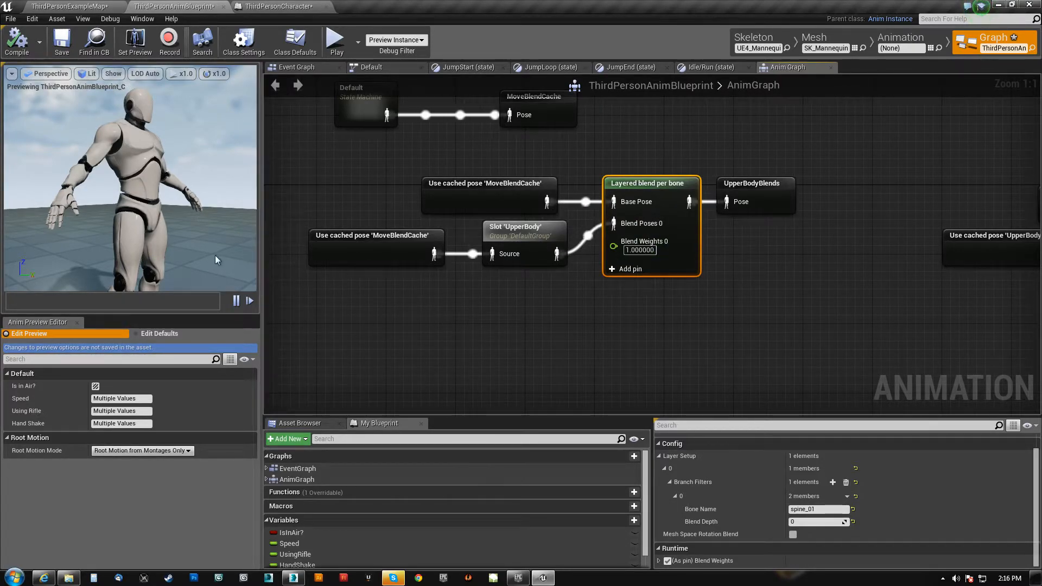
Step: Select the Default and MoveBlendCache nodes in the AnimGraph, and open the Idle/Run state's graph
{"action": "right_click_drag", "start_coordinate": [296, 179], "coordinate": [358, 265]}
{"action": "left_click_drag", "start_coordinate": [349, 149], "coordinate": [677, 236]}
{"action": "right_click_drag", "start_coordinate": [678, 235], "coordinate": [737, 84]}
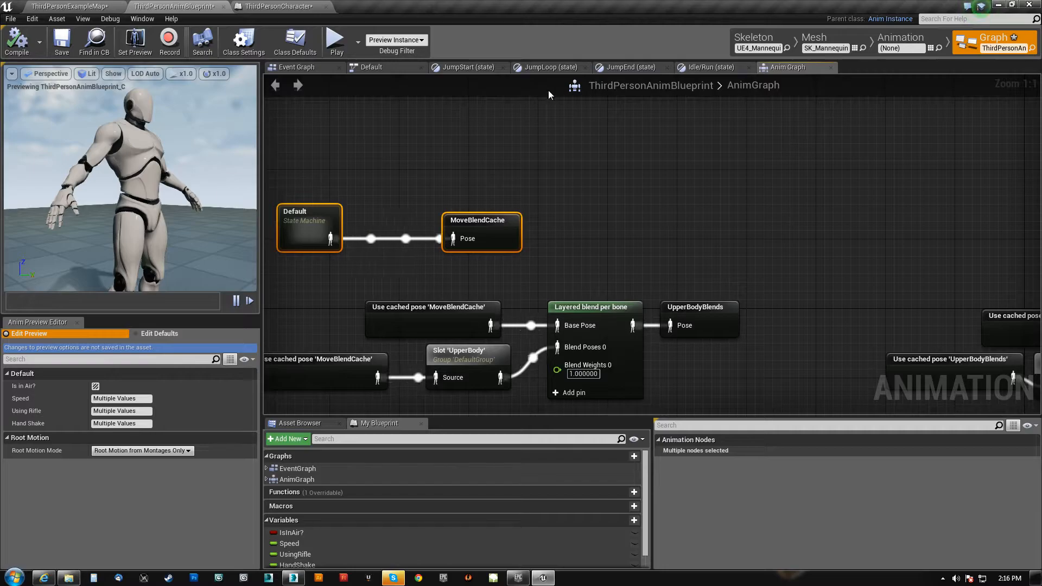
{"action": "left_click", "coordinate": [568, 71]}
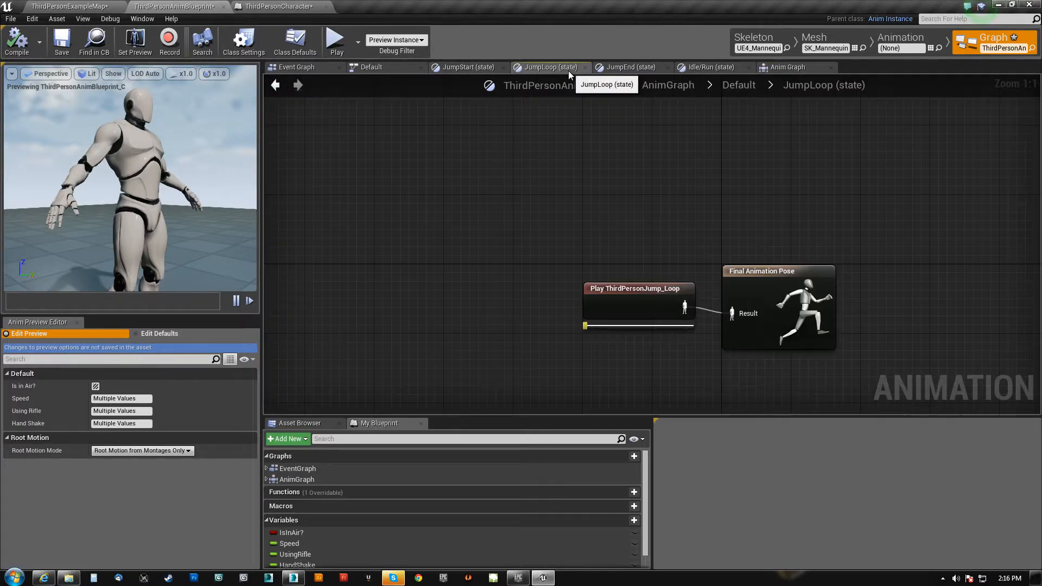
{"action": "left_click", "coordinate": [711, 67]}
Step: Add a Make AnimNode_SaveCachedPose node below the Idle/Run blend, and connect its output to a new Break AnimNode_SaveCachedPose node
{"action": "left_click_drag", "start_coordinate": [571, 221], "coordinate": [685, 262]}
{"action": "type", "text": "cache"}
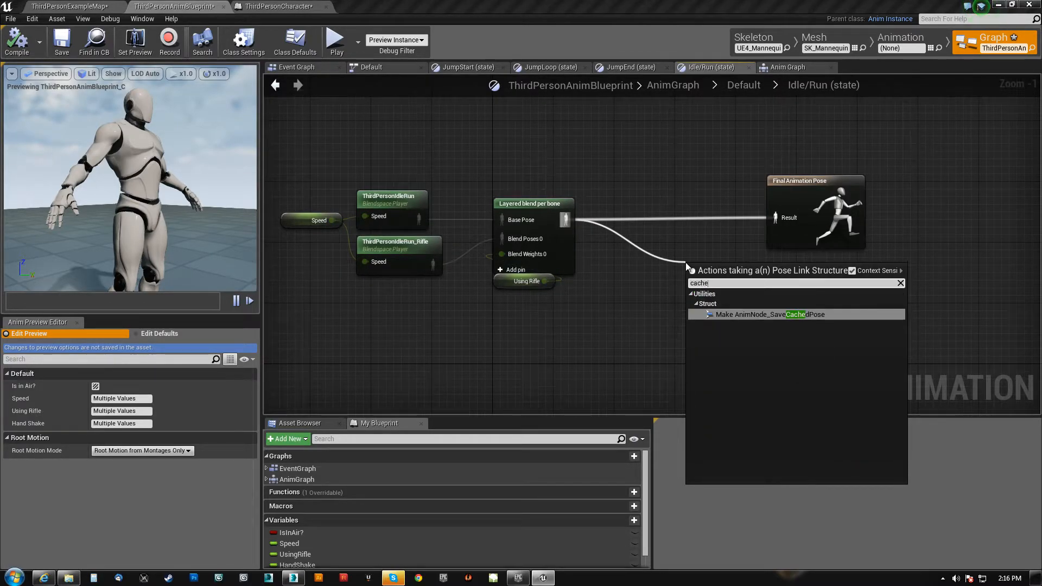
{"action": "left_click", "coordinate": [770, 315]}
{"action": "left_click_drag", "start_coordinate": [769, 290], "coordinate": [647, 366]}
{"action": "scroll", "coordinate": [742, 296], "scroll_direction": "up", "scroll_amount": 1}
{"action": "type", "text": "break"}
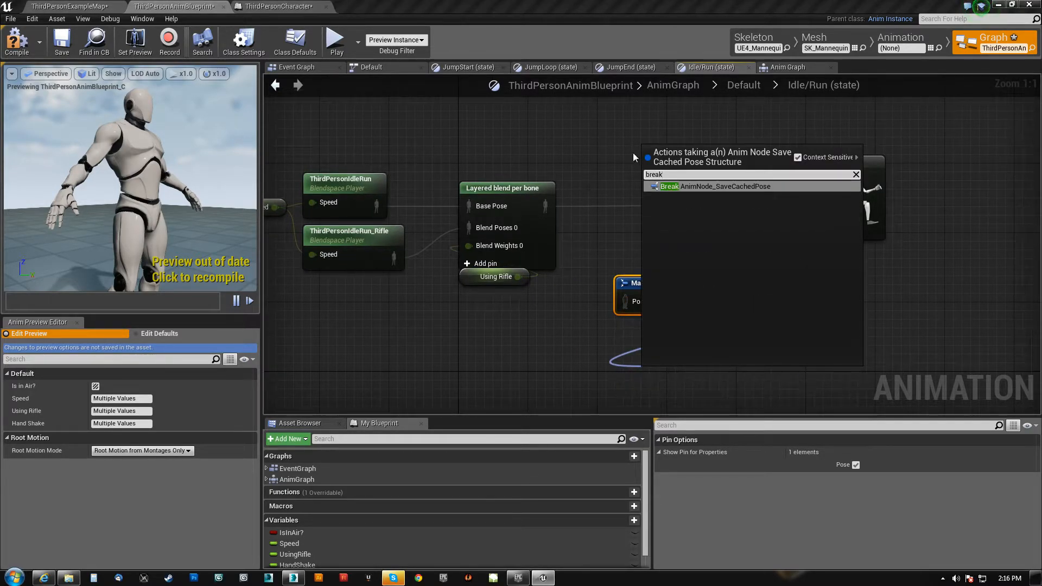
{"action": "left_click", "coordinate": [695, 186]}
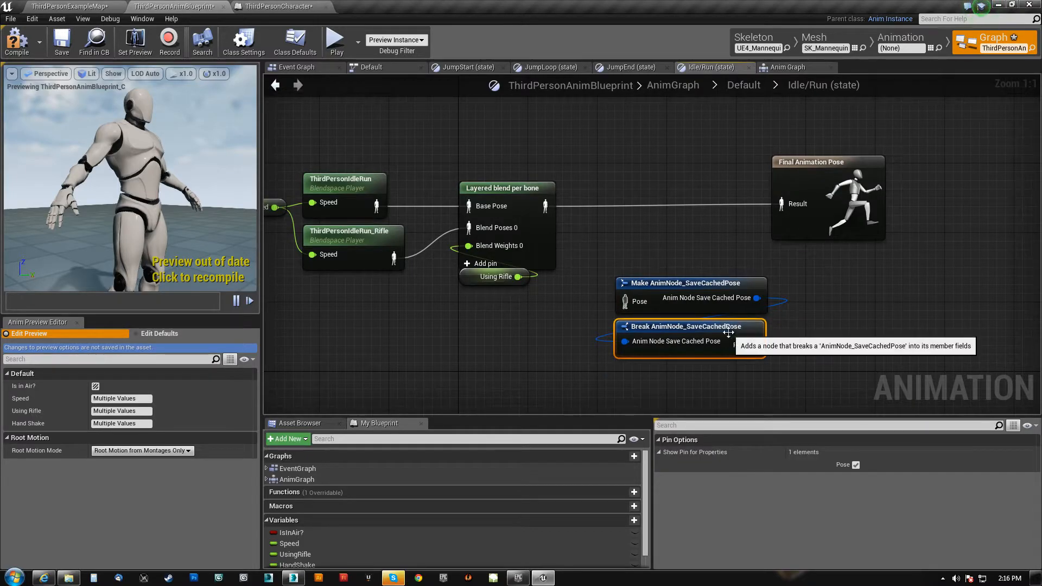
Step: Delete the Make and Break AnimNode_SaveCachedPose nodes and reconnect the Layered blend per bone output to the Final Animation Pose
{"action": "left_click_drag", "start_coordinate": [754, 345], "coordinate": [780, 205]}
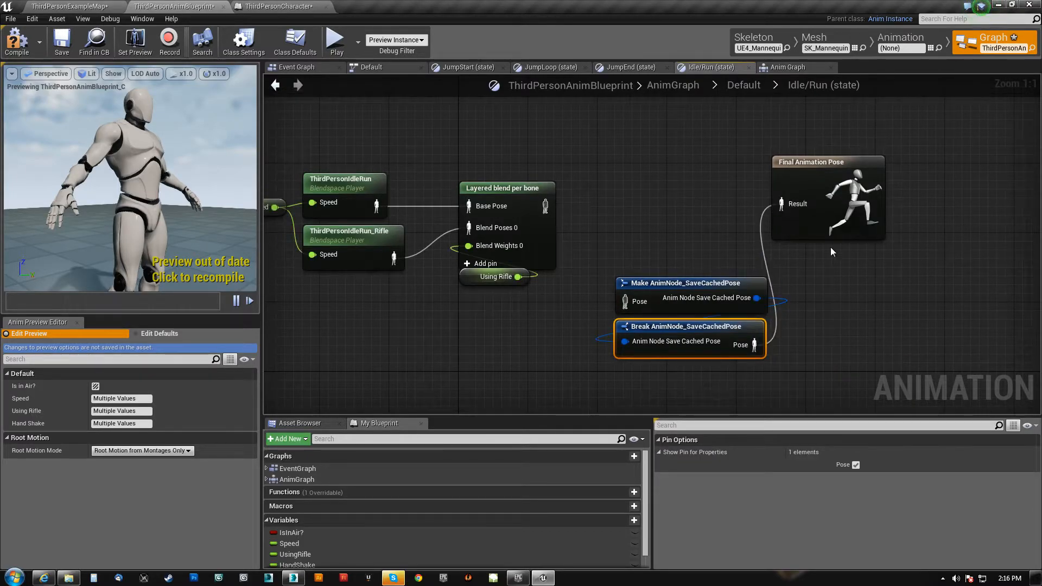
{"action": "left_click_drag", "start_coordinate": [603, 390], "coordinate": [681, 262]}
{"action": "key", "text": "Delete"}
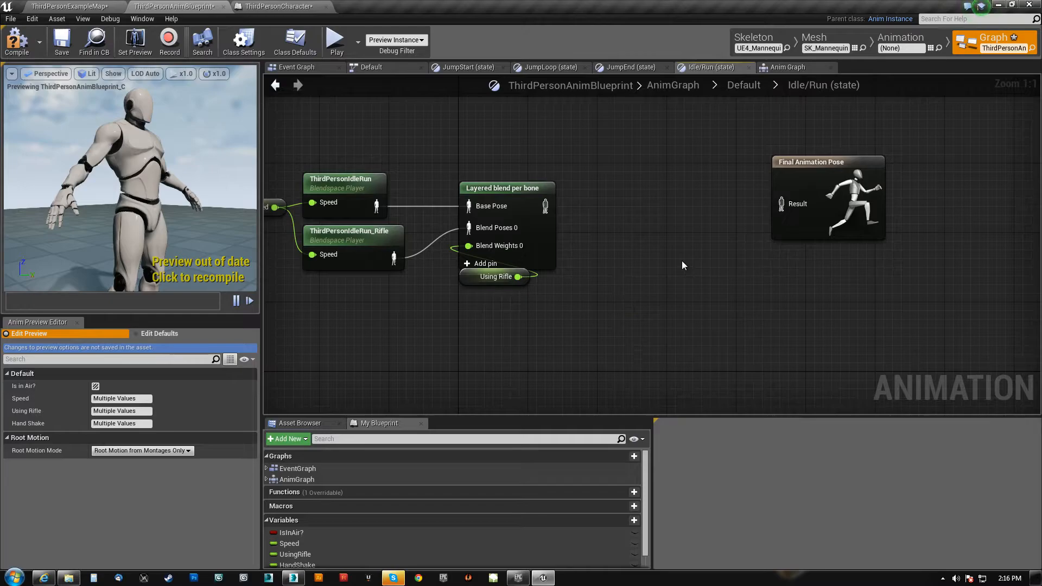
{"action": "left_click_drag", "start_coordinate": [545, 205], "coordinate": [781, 205]}
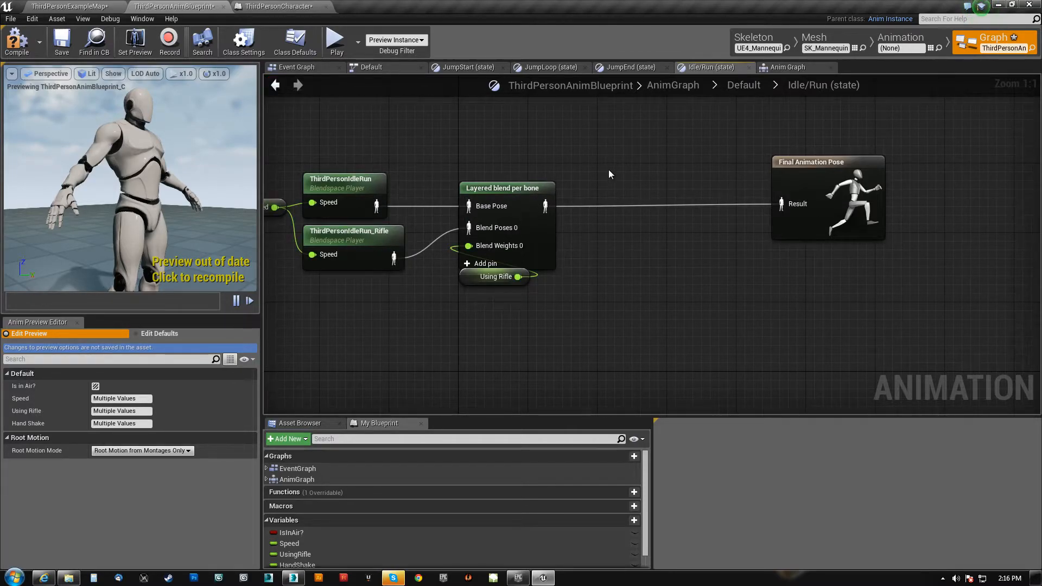
Step: Return to the AnimGraph, move MoveBlendCache close to the Default state machine, and select both nodes
{"action": "right_click_drag", "start_coordinate": [608, 174], "coordinate": [669, 204]}
{"action": "left_click", "coordinate": [799, 67]}
{"action": "right_click_drag", "start_coordinate": [381, 172], "coordinate": [513, 156]}
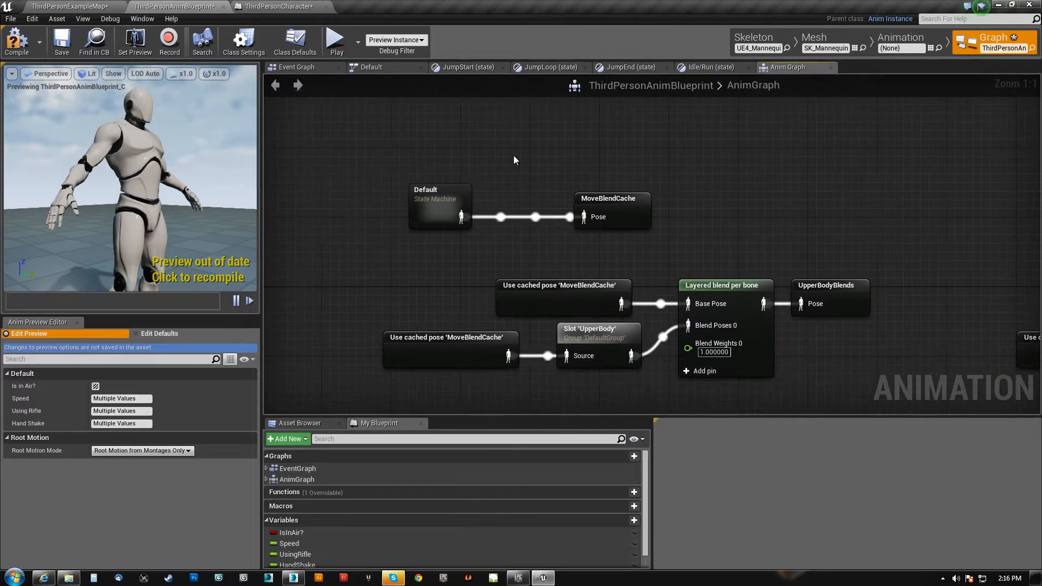
{"action": "left_click", "coordinate": [437, 206]}
{"action": "left_click_drag", "start_coordinate": [612, 200], "coordinate": [524, 200]}
{"action": "left_click_drag", "start_coordinate": [405, 239], "coordinate": [446, 181]}
{"action": "right_click_drag", "start_coordinate": [445, 180], "coordinate": [483, 195]}
Step: Search the actions available for the Default state machine's output pose for "cach" and dismiss the list
{"action": "left_click_drag", "start_coordinate": [457, 213], "coordinate": [480, 120]}
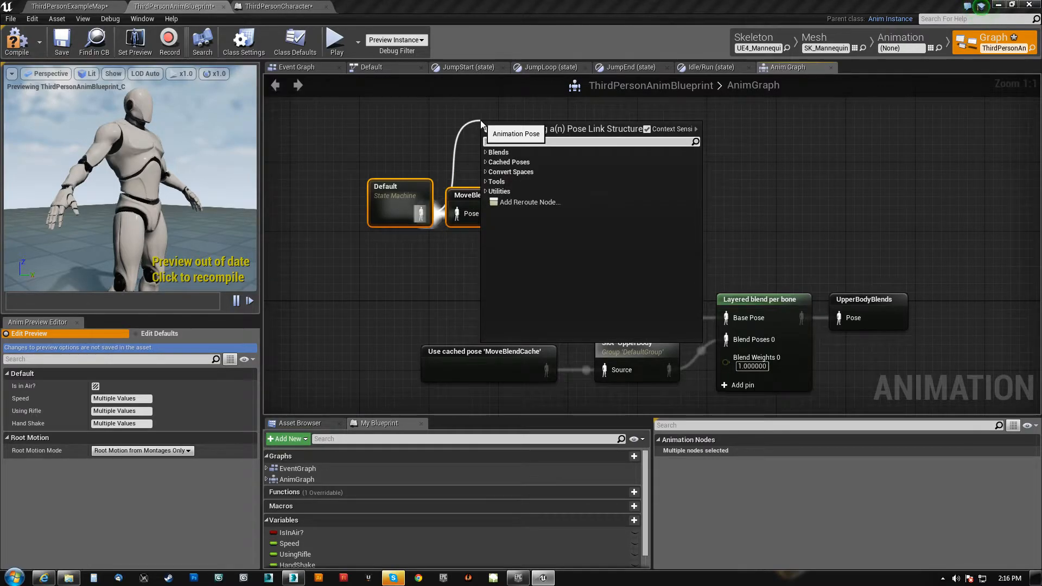
{"action": "type", "text": "cach"}
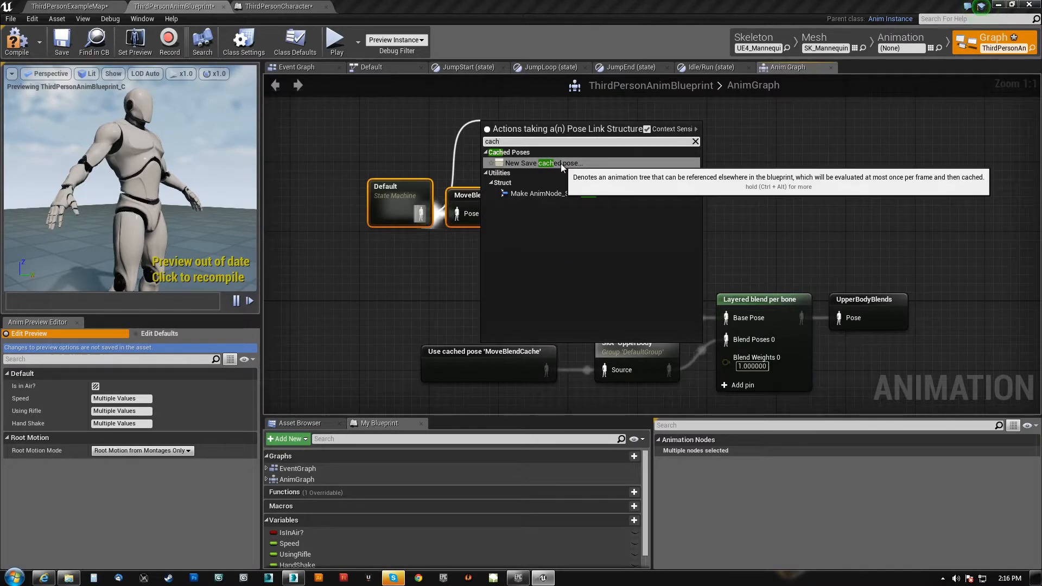
{"action": "left_click", "coordinate": [753, 162]}
{"action": "right_click_drag", "start_coordinate": [651, 239], "coordinate": [628, 213]}
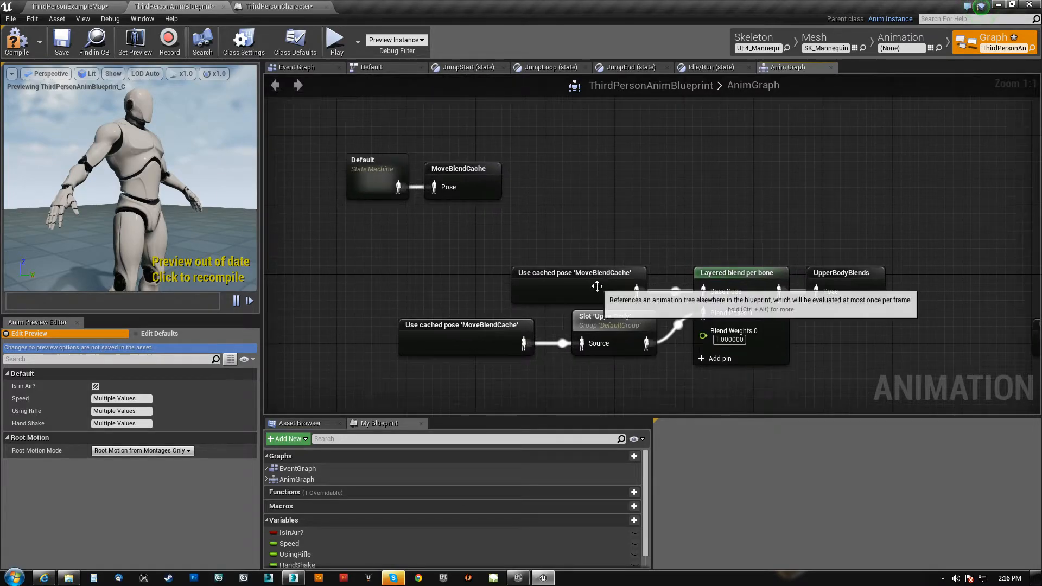
Step: Disconnect both Use cached pose 'MoveBlendCache' nodes from the slot and Layered blend per bone nodes and move them aside
{"action": "left_click", "coordinate": [523, 344], "text": "alt"}
{"action": "left_click", "coordinate": [637, 292], "text": "alt"}
{"action": "left_click_drag", "start_coordinate": [507, 242], "coordinate": [544, 354]}
{"action": "left_click_drag", "start_coordinate": [576, 275], "coordinate": [438, 275]}
Step: Disconnect MoveBlendCache and try feeding the relocated Default state machine directly into the blend's Base Pose and the Slot 'UpperBody' Source
{"action": "left_click", "coordinate": [433, 187], "text": "alt"}
{"action": "left_click_drag", "start_coordinate": [376, 179], "coordinate": [722, 291]}
{"action": "left_click", "coordinate": [703, 291], "text": "alt"}
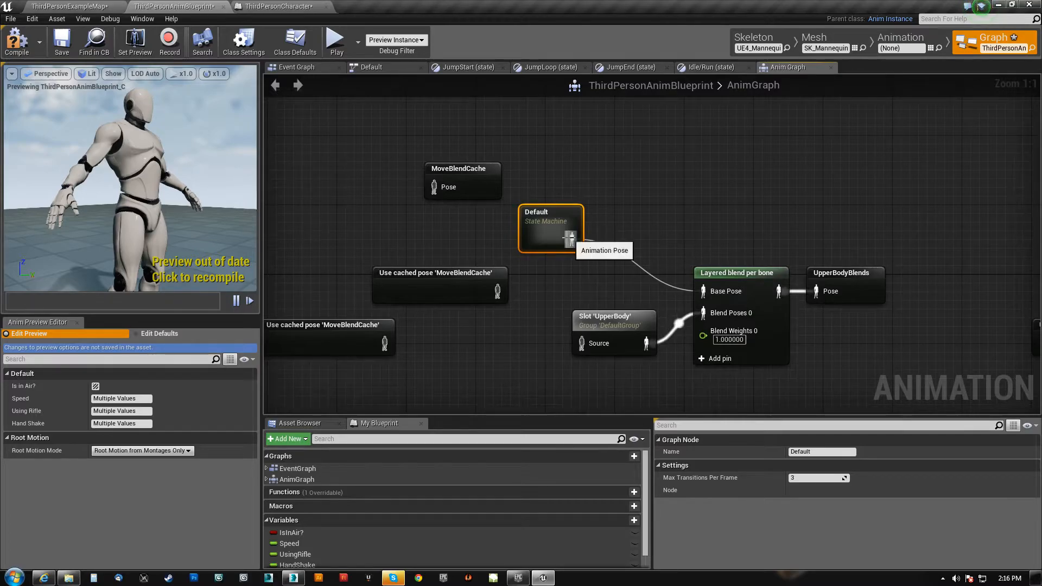
{"action": "left_click_drag", "start_coordinate": [571, 240], "coordinate": [581, 343]}
{"action": "left_click_drag", "start_coordinate": [573, 239], "coordinate": [582, 344]}
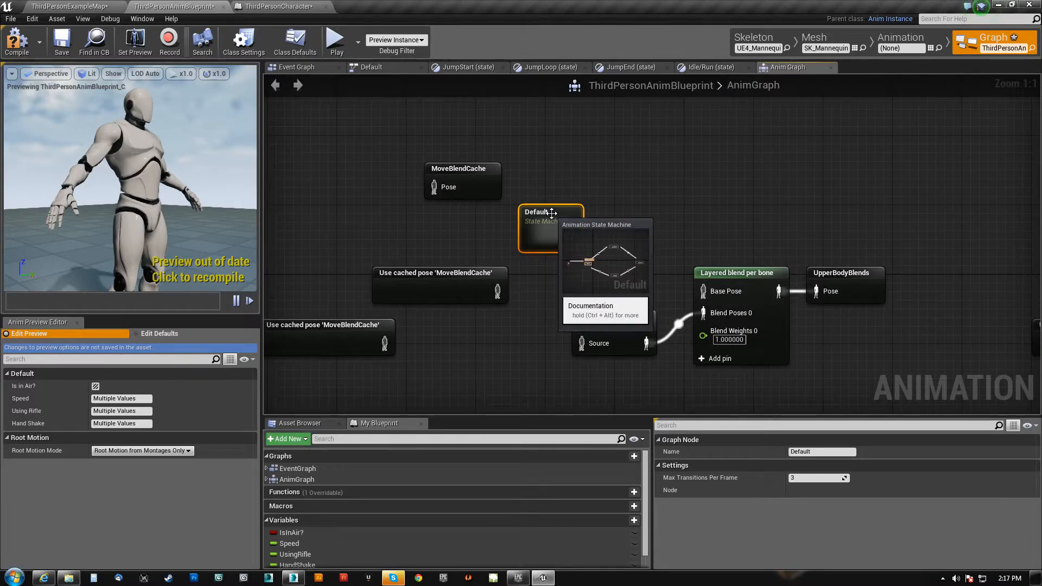
Step: Move the Default state machine back beside MoveBlendCache and reconnect its output to MoveBlendCache's Pose
{"action": "left_click_drag", "start_coordinate": [551, 213], "coordinate": [369, 160]}
{"action": "left_click", "coordinate": [369, 161]}
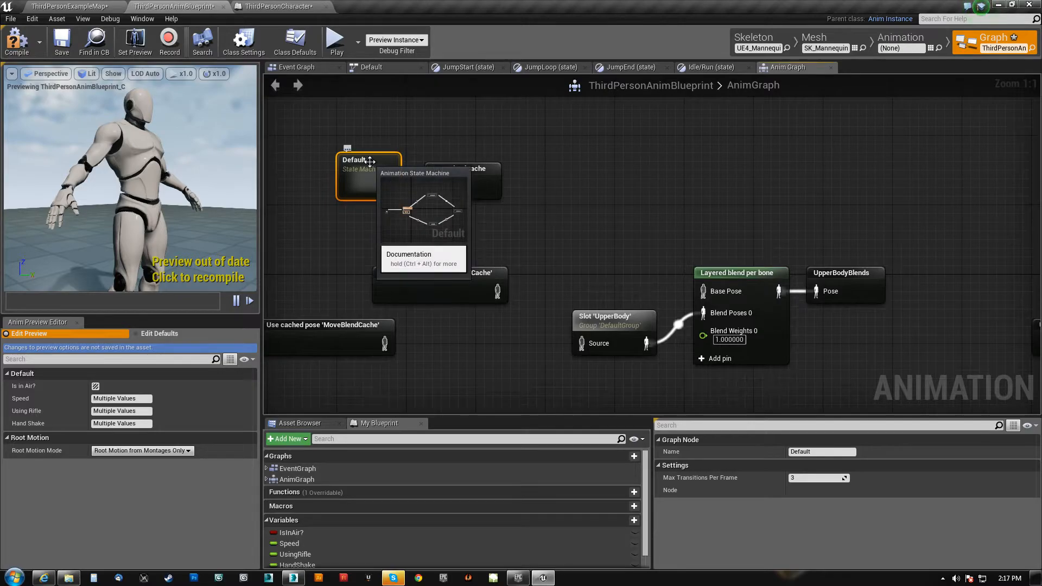
{"action": "left_click", "coordinate": [407, 181]}
{"action": "left_click_drag", "start_coordinate": [390, 187], "coordinate": [434, 189]}
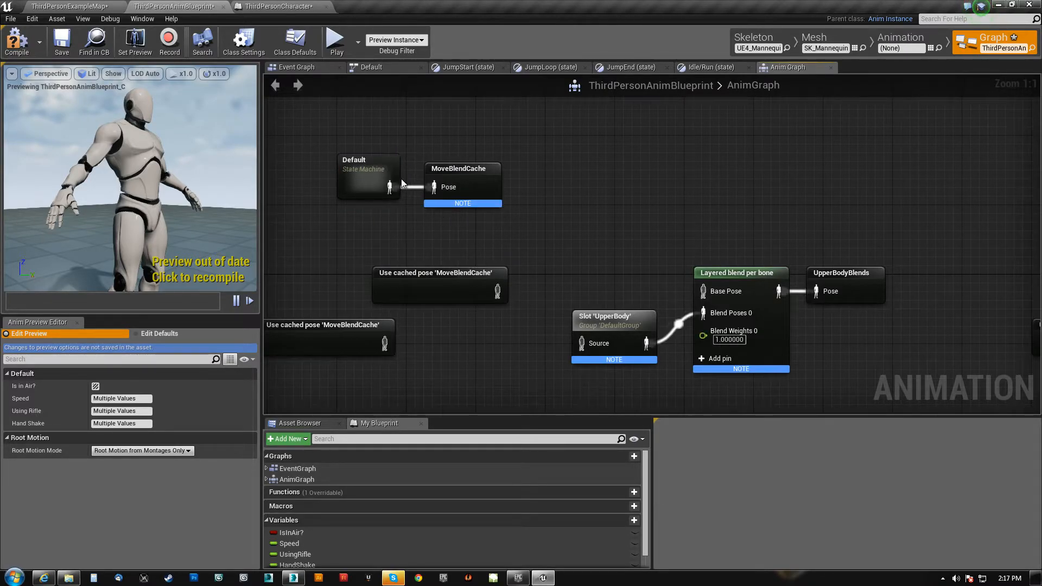
{"action": "left_click", "coordinate": [470, 169]}
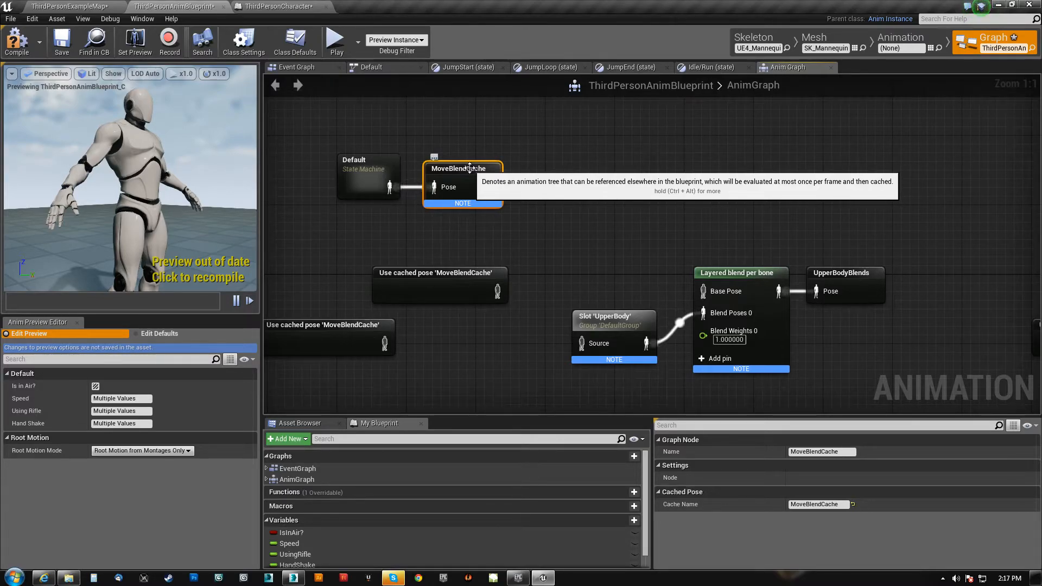
{"action": "right_click_drag", "start_coordinate": [525, 219], "coordinate": [547, 192]}
Step: Try rerouting the Default output from MoveBlendCache to the Layered blend's Base Pose and the Slot 'UpperBody' Source
{"action": "left_click_drag", "start_coordinate": [411, 159], "coordinate": [602, 315]}
{"action": "left_click_drag", "start_coordinate": [411, 158], "coordinate": [724, 262]}
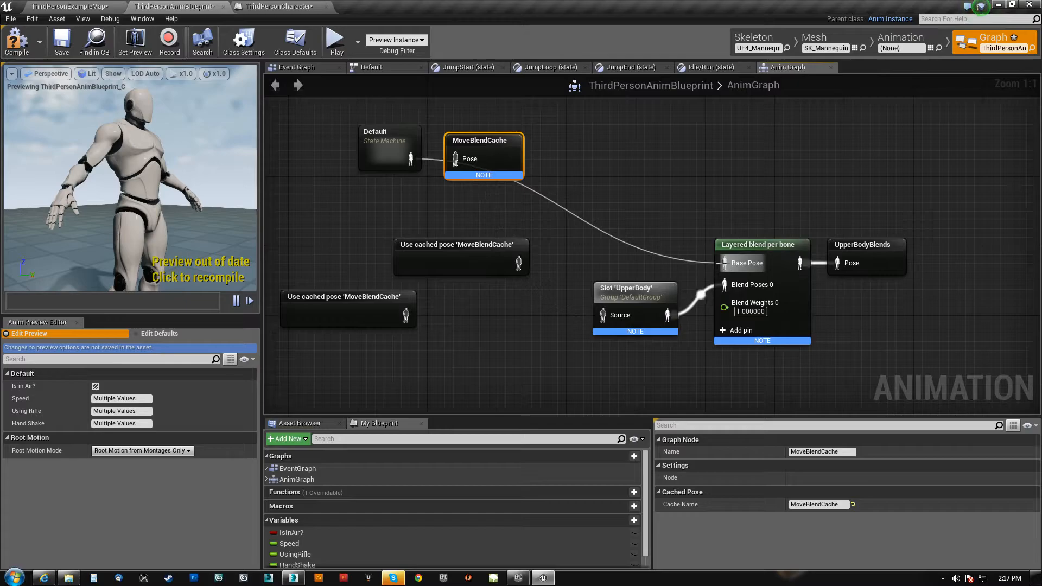
{"action": "left_click_drag", "start_coordinate": [602, 315], "coordinate": [411, 159]}
Step: View the Idle/Run state's graph inside the Default state machine and return to the AnimGraph
{"action": "double_click", "coordinate": [384, 136]}
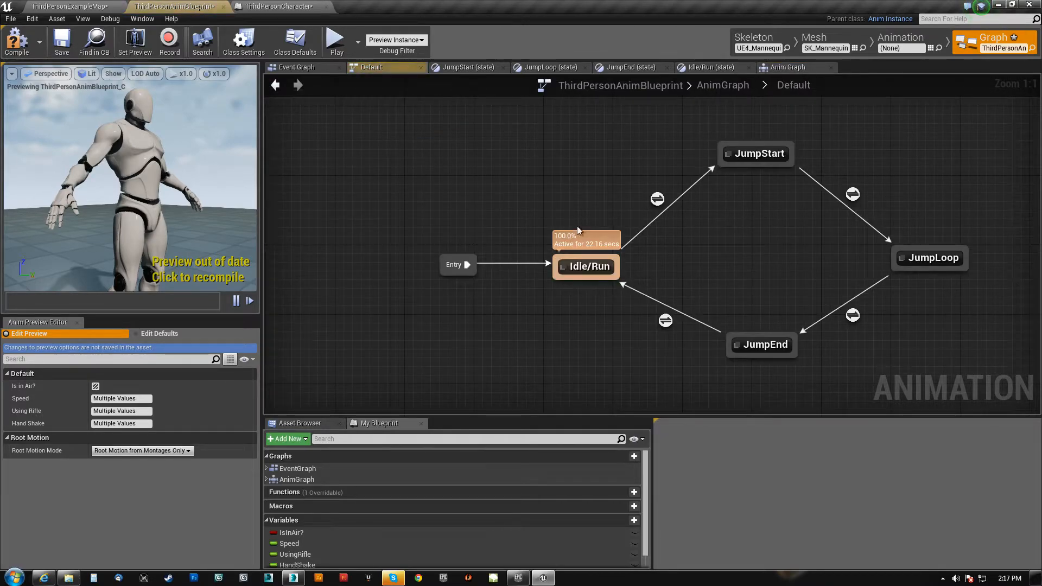
{"action": "double_click", "coordinate": [589, 266]}
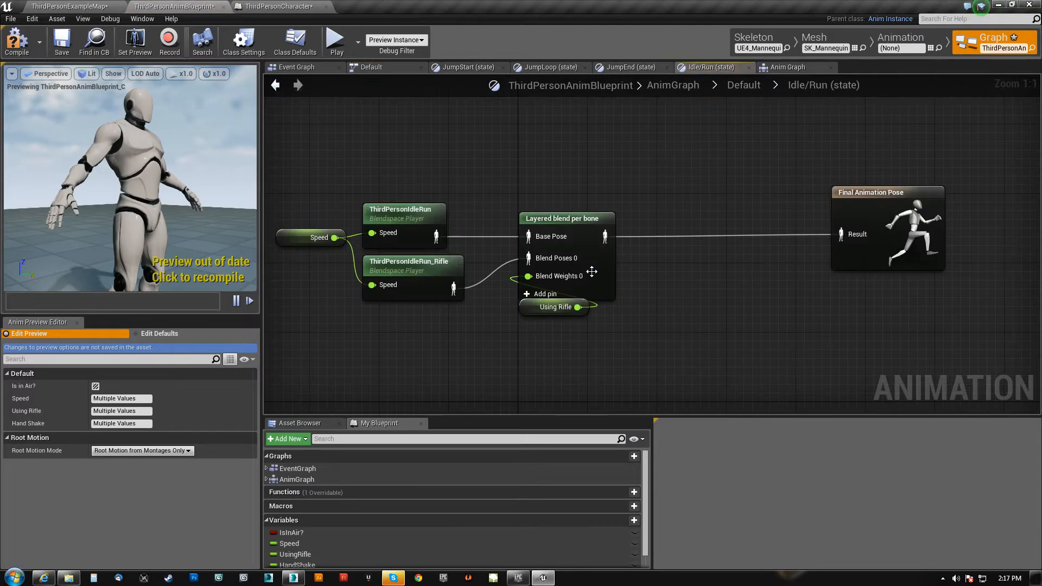
{"action": "left_click", "coordinate": [787, 66]}
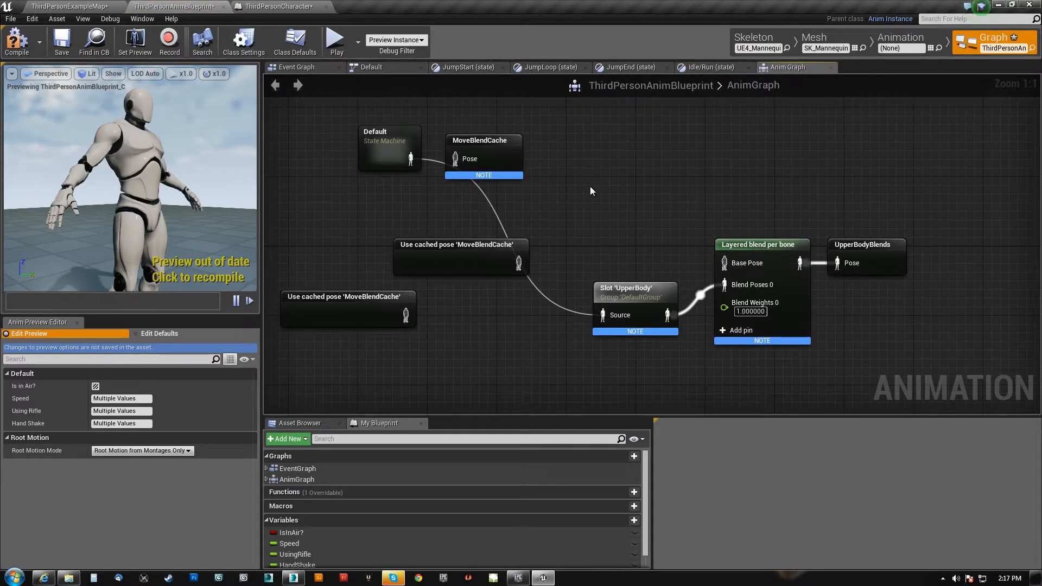
Step: Connect the Default output to the Layered blend's Base Pose once more, then reconnect it to MoveBlendCache's Pose
{"action": "right_click_drag", "start_coordinate": [590, 187], "coordinate": [641, 194]}
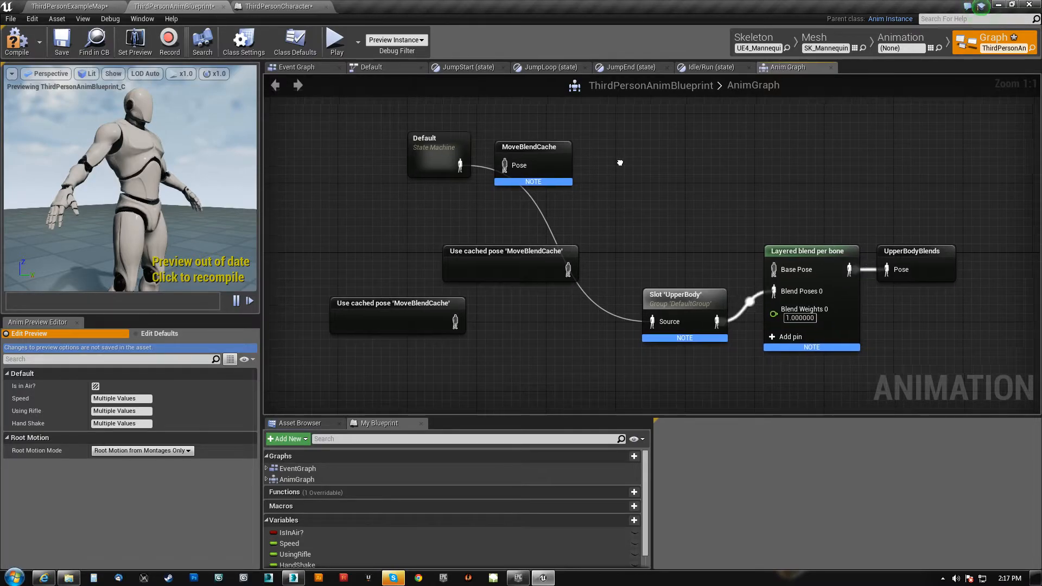
{"action": "right_click_drag", "start_coordinate": [509, 106], "coordinate": [473, 159]}
{"action": "right_click_drag", "start_coordinate": [640, 212], "coordinate": [660, 180]}
{"action": "left_click_drag", "start_coordinate": [758, 290], "coordinate": [446, 188]}
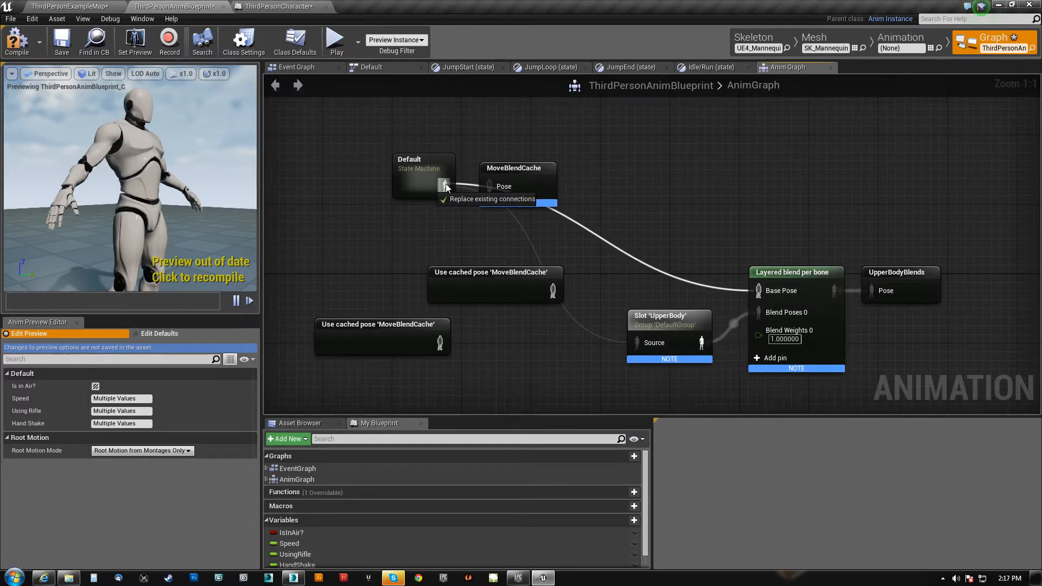
{"action": "left_click_drag", "start_coordinate": [446, 184], "coordinate": [445, 185]}
{"action": "left_click", "coordinate": [422, 169]}
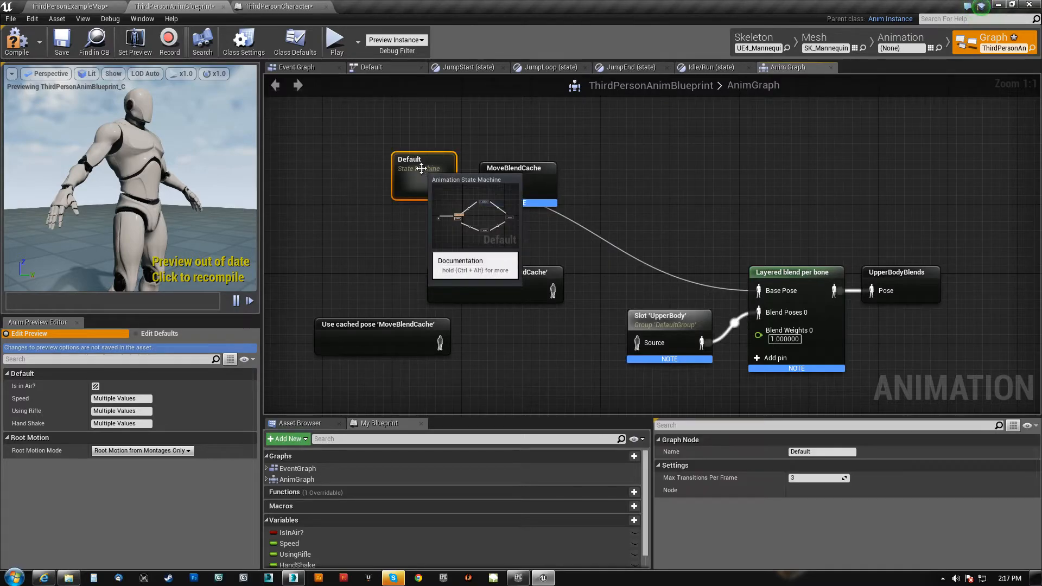
{"action": "left_click_drag", "start_coordinate": [445, 187], "coordinate": [513, 177]}
Step: Align the two Use cached pose nodes and connect the lower one to the slot's Source and the upper one to Base Pose
{"action": "left_click", "coordinate": [493, 277]}
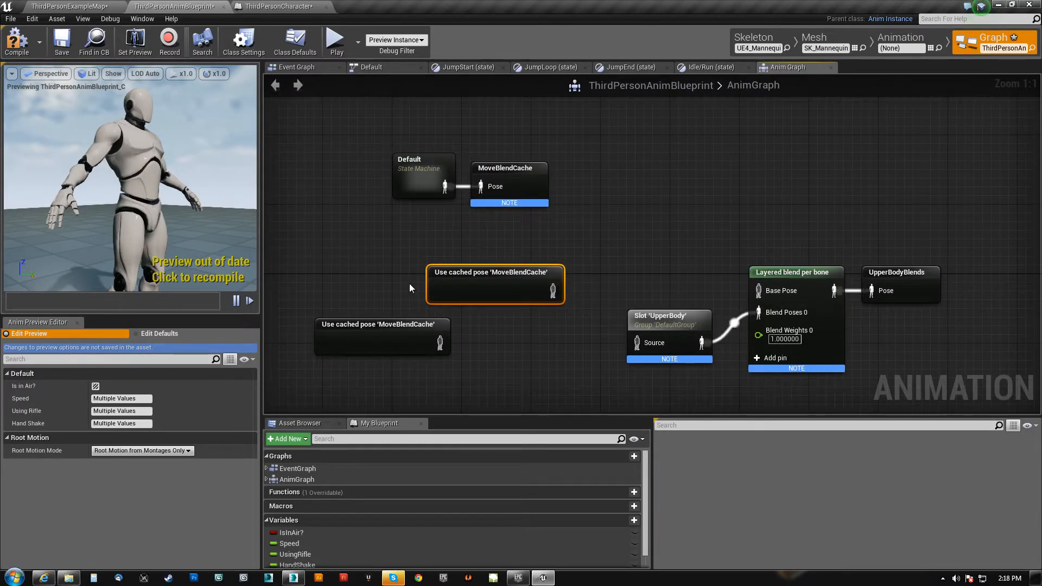
{"action": "left_click_drag", "start_coordinate": [391, 329], "coordinate": [768, 293]}
{"action": "left_click_drag", "start_coordinate": [553, 344], "coordinate": [644, 344]}
{"action": "mouse_move", "coordinate": [500, 328]}
{"action": "left_mouse_down"}
{"action": "mouse_move", "coordinate": [529, 335]}
{"action": "mouse_move", "coordinate": [537, 353]}
{"action": "mouse_move", "coordinate": [544, 336]}
{"action": "mouse_move", "coordinate": [510, 328]}
{"action": "left_mouse_up"}
{"action": "left_click", "coordinate": [562, 295]}
{"action": "left_click_drag", "start_coordinate": [553, 291], "coordinate": [759, 290]}
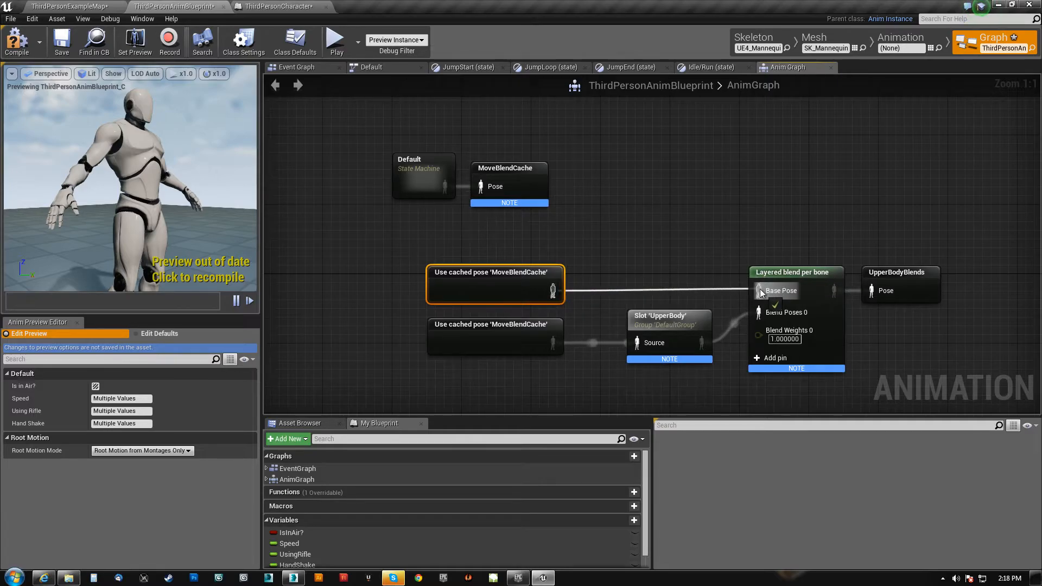
Step: Paste a third Use cached pose 'MoveBlendCache' node above the blend chain and delete it
{"action": "key", "text": "ctrl+v"}
{"action": "left_click_drag", "start_coordinate": [607, 315], "coordinate": [627, 210]}
{"action": "left_click_drag", "start_coordinate": [717, 221], "coordinate": [825, 139]}
{"action": "left_click", "coordinate": [679, 206]}
{"action": "left_click", "coordinate": [677, 206]}
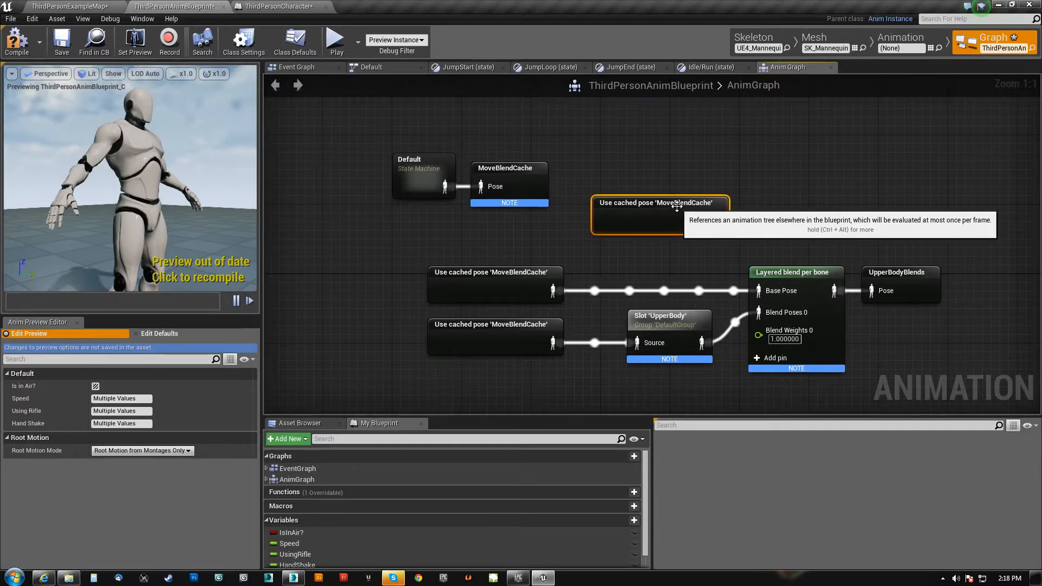
{"action": "key", "text": "Delete"}
Step: Compare the two Use cached pose nodes with the MoveBlendCache node fed by the Default state machine
{"action": "left_click_drag", "start_coordinate": [379, 254], "coordinate": [508, 350]}
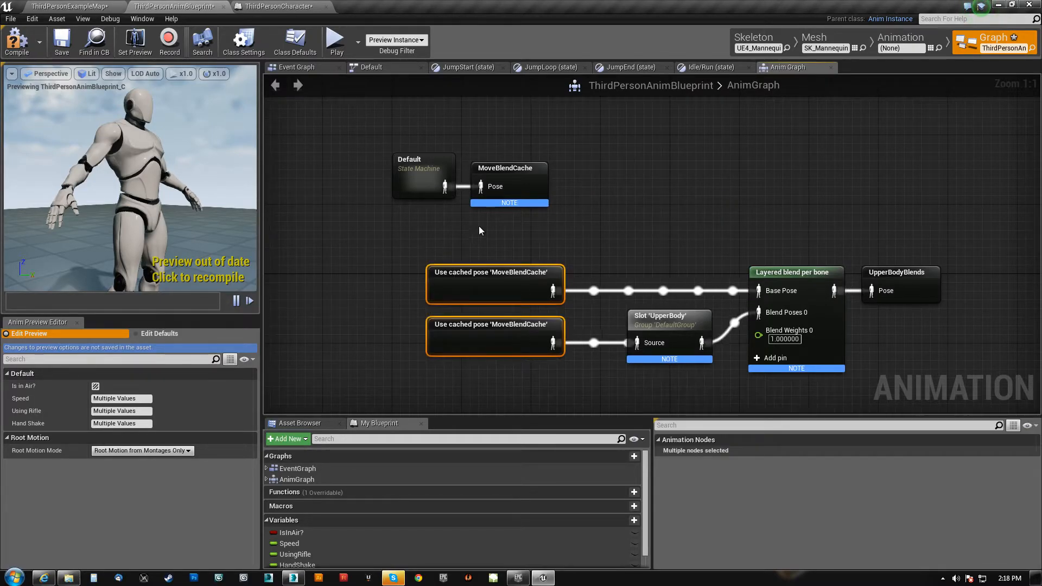
{"action": "left_click", "coordinate": [452, 191]}
{"action": "left_click_drag", "start_coordinate": [446, 187], "coordinate": [553, 232]}
{"action": "left_click", "coordinate": [607, 196]}
{"action": "left_click", "coordinate": [520, 281]}
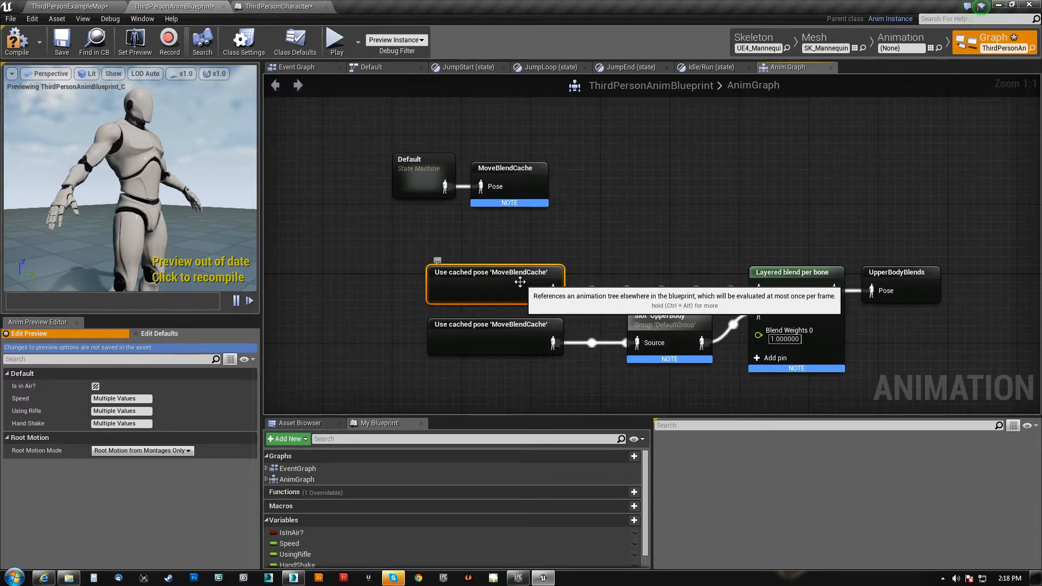
{"action": "left_click", "coordinate": [514, 193]}
Step: Move the upper Use cached pose node closer to the Layered blend and the lower one closer to Slot 'UpperBody'
{"action": "left_click", "coordinate": [517, 288]}
{"action": "left_click_drag", "start_coordinate": [517, 288], "coordinate": [656, 279]}
{"action": "left_click_drag", "start_coordinate": [500, 327], "coordinate": [542, 325]}
{"action": "right_click_drag", "start_coordinate": [726, 225], "coordinate": [686, 226]}
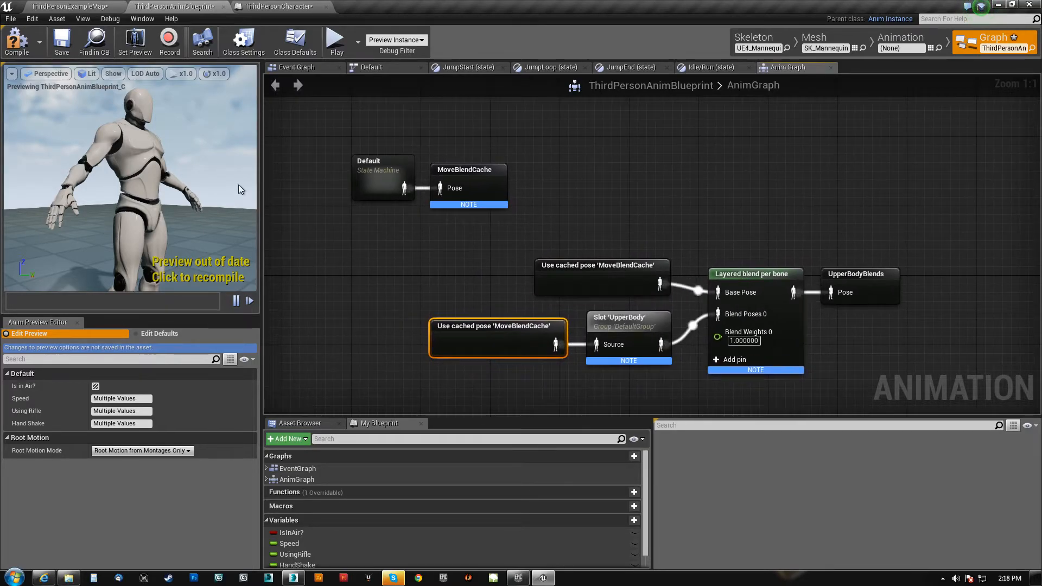
Step: Examine the Layered blend per bone node and the Slot 'UpperBody' node with its slot name and Source input
{"action": "right_click_drag", "start_coordinate": [453, 230], "coordinate": [414, 224]}
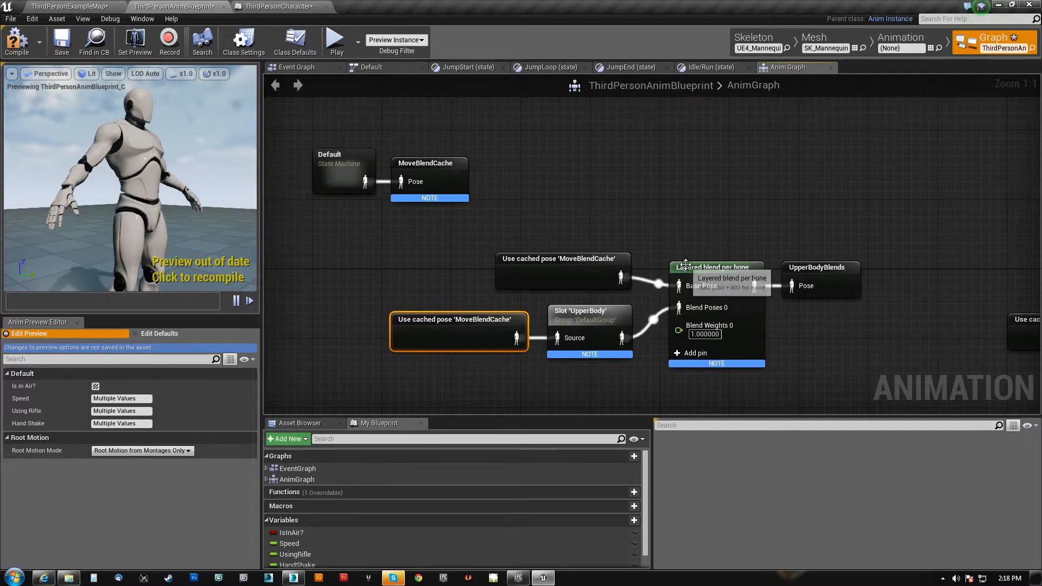
{"action": "left_click", "coordinate": [703, 269]}
{"action": "left_click", "coordinate": [575, 342]}
{"action": "right_click_drag", "start_coordinate": [575, 341], "coordinate": [538, 307]}
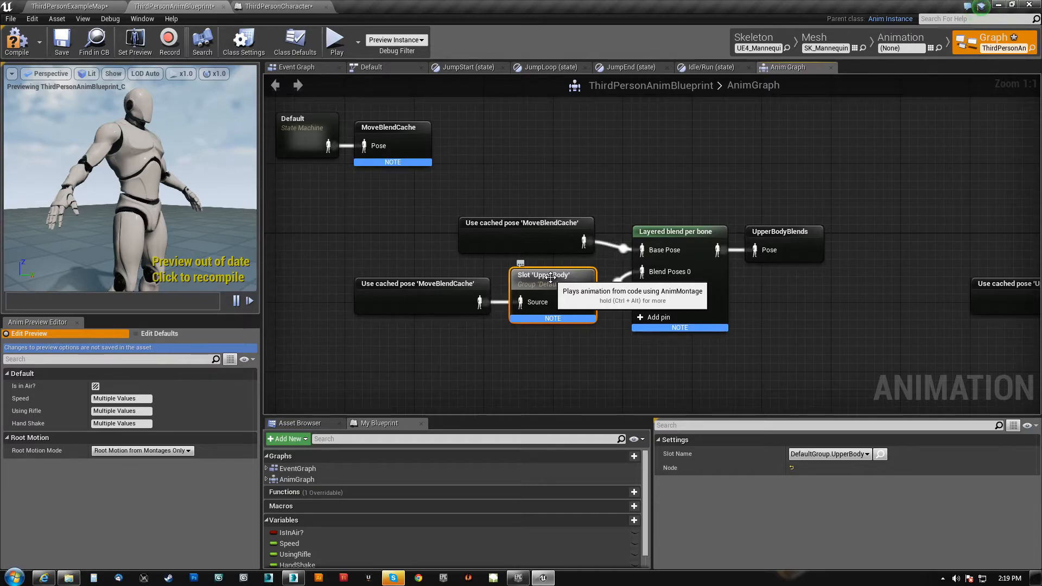
{"action": "left_click_drag", "start_coordinate": [479, 302], "coordinate": [522, 308]}
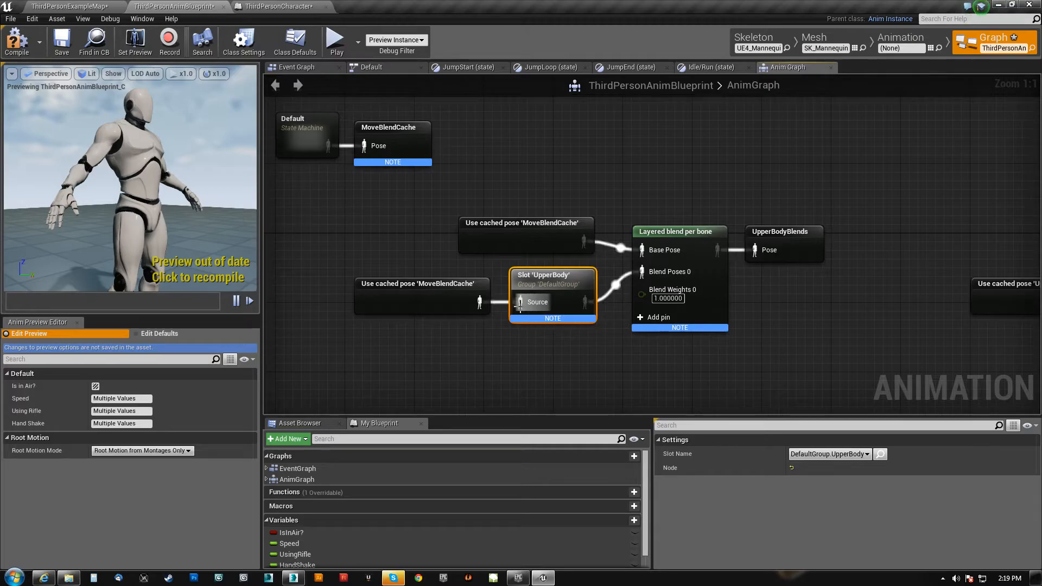
Step: Examine the UpperBodyBlends cached poses, Slot 'DefaultSlot' and Hand Shake blend leading to the Final Animation Pose
{"action": "right_click_drag", "start_coordinate": [744, 189], "coordinate": [206, 192]}
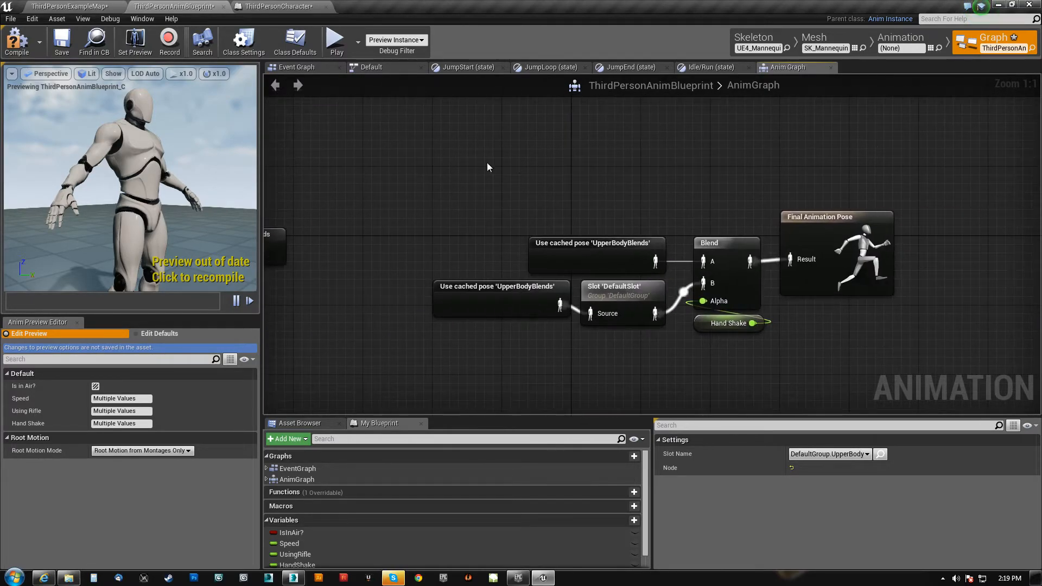
{"action": "left_click_drag", "start_coordinate": [488, 164], "coordinate": [917, 358]}
{"action": "left_click", "coordinate": [636, 296]}
{"action": "left_click_drag", "start_coordinate": [782, 338], "coordinate": [353, 235]}
Step: Move the UpperBodyBlends node up and away from the Layered blend per bone node
{"action": "right_click_drag", "start_coordinate": [768, 223], "coordinate": [646, 311]}
{"action": "left_click", "coordinate": [673, 233]}
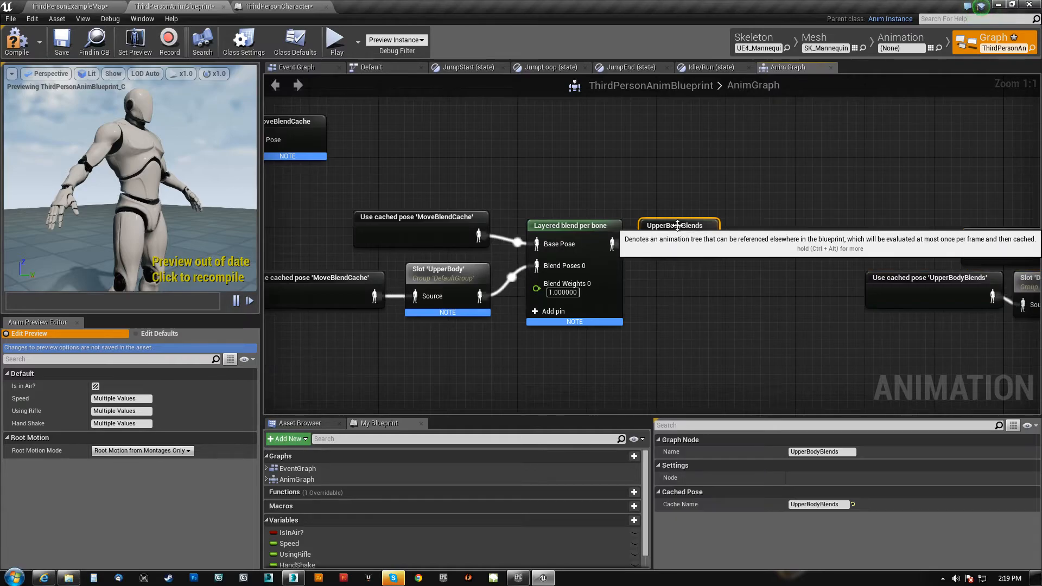
{"action": "left_click_drag", "start_coordinate": [672, 234], "coordinate": [697, 207]}
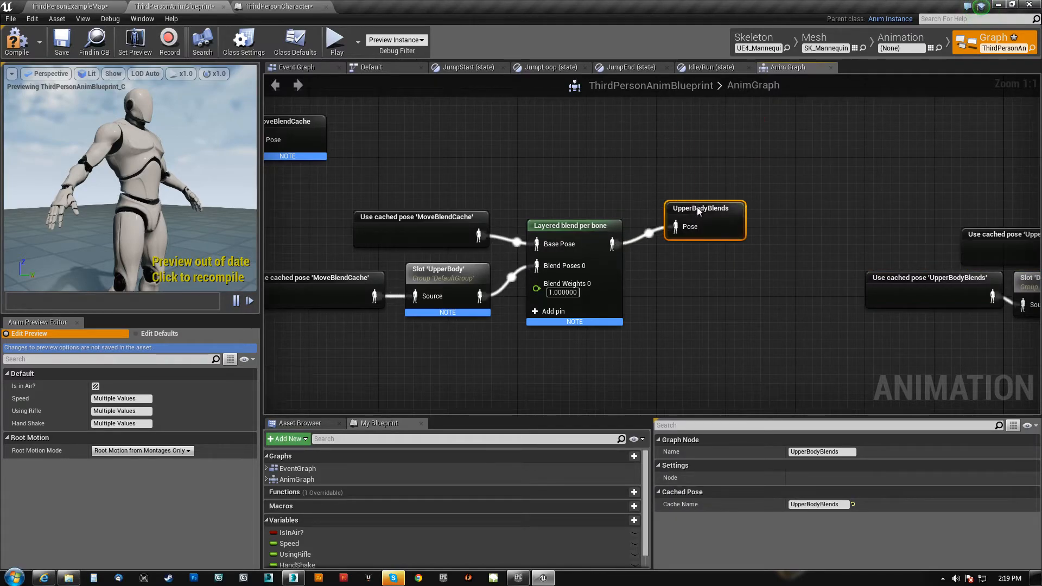
Step: Select the upper-body blend chain through UpperBodyBlends and move it beneath the Default and MoveBlendCache nodes
{"action": "right_click_drag", "start_coordinate": [713, 322], "coordinate": [712, 256]}
{"action": "scroll", "coordinate": [712, 256], "scroll_direction": "down", "scroll_amount": 3}
{"action": "scroll", "coordinate": [684, 331], "scroll_direction": "down", "scroll_amount": 2}
{"action": "right_click_drag", "start_coordinate": [671, 323], "coordinate": [610, 268]}
{"action": "scroll", "coordinate": [610, 269], "scroll_direction": "up", "scroll_amount": 2}
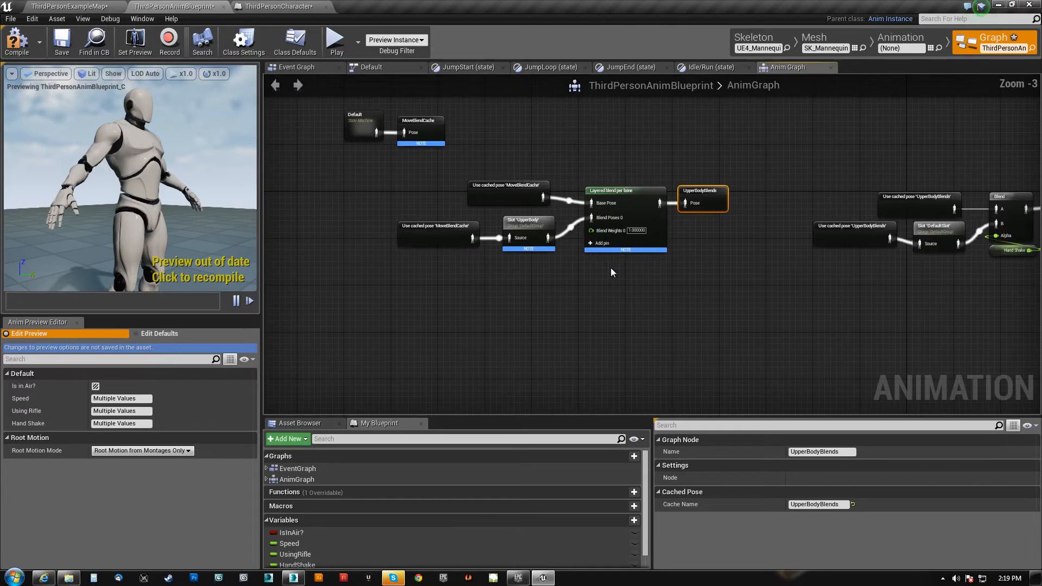
{"action": "left_click_drag", "start_coordinate": [340, 284], "coordinate": [706, 193]}
{"action": "left_click_drag", "start_coordinate": [642, 264], "coordinate": [542, 259]}
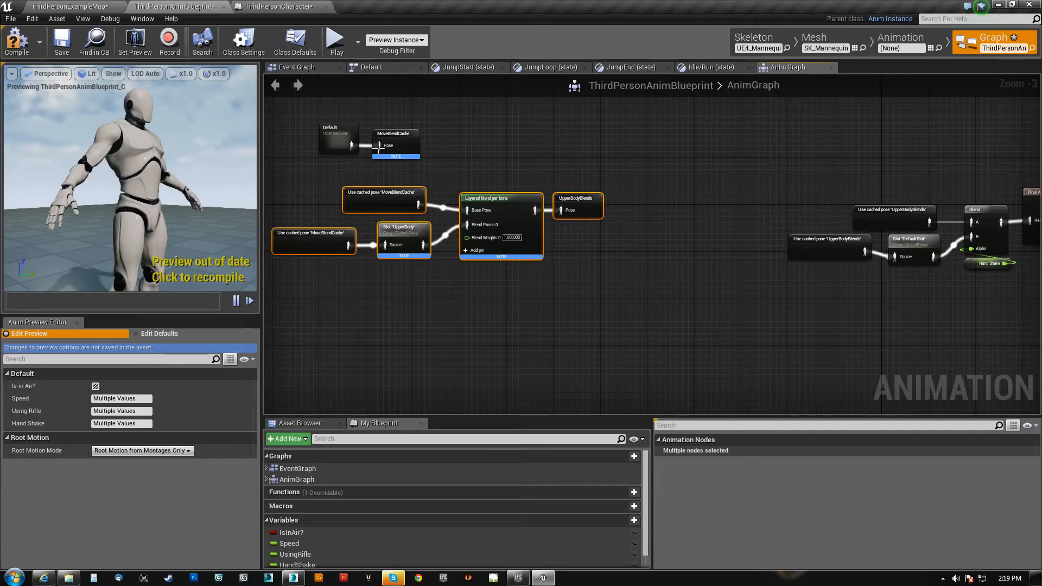
{"action": "right_click_drag", "start_coordinate": [555, 327], "coordinate": [560, 309]}
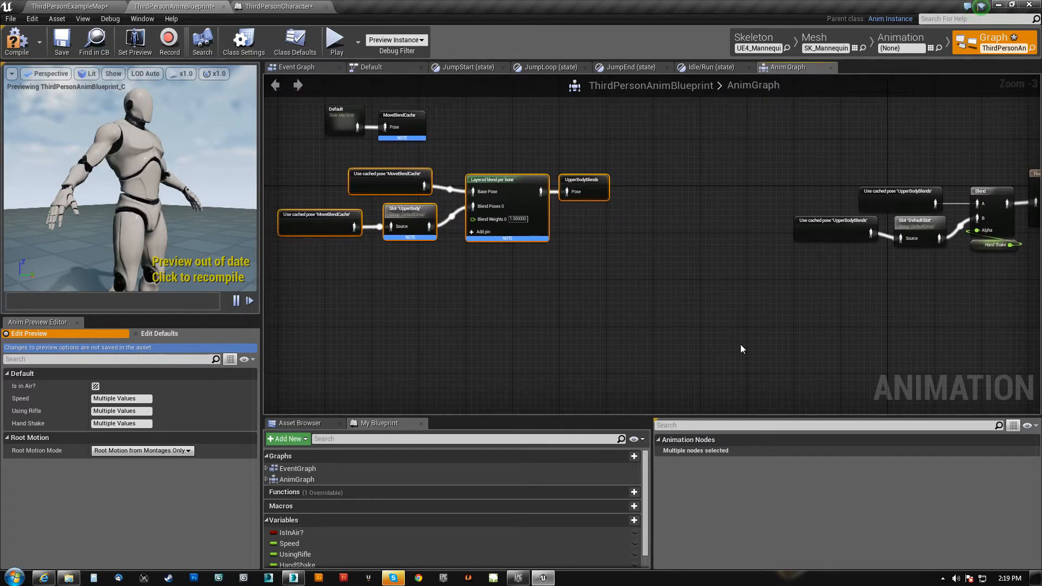
{"action": "right_click_drag", "start_coordinate": [554, 355], "coordinate": [511, 205]}
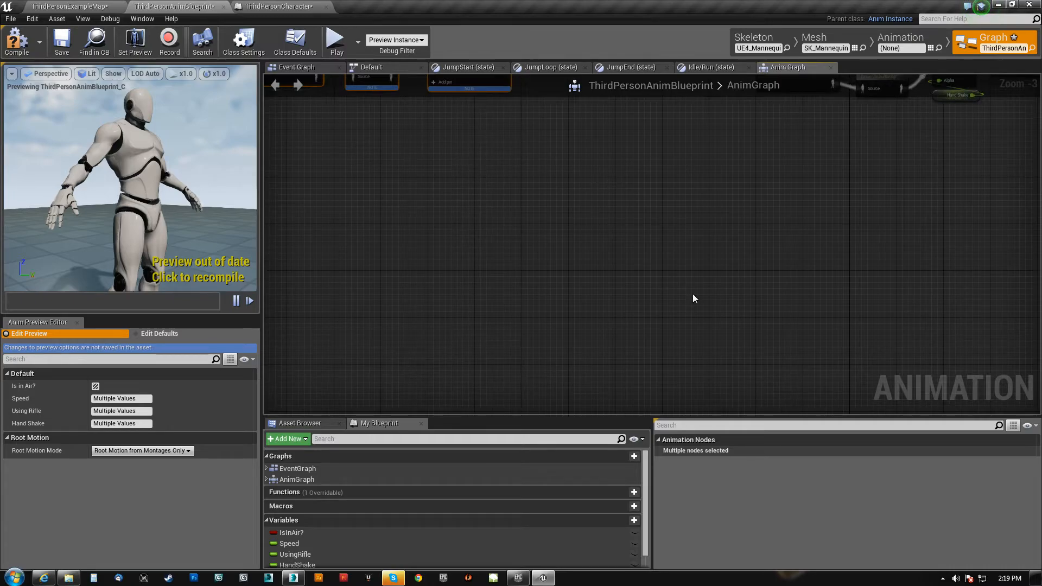
Step: Compile the ThirdPersonAnimBlueprint with the rearranged upper-body blend chain
{"action": "right_click_drag", "start_coordinate": [667, 223], "coordinate": [716, 381]}
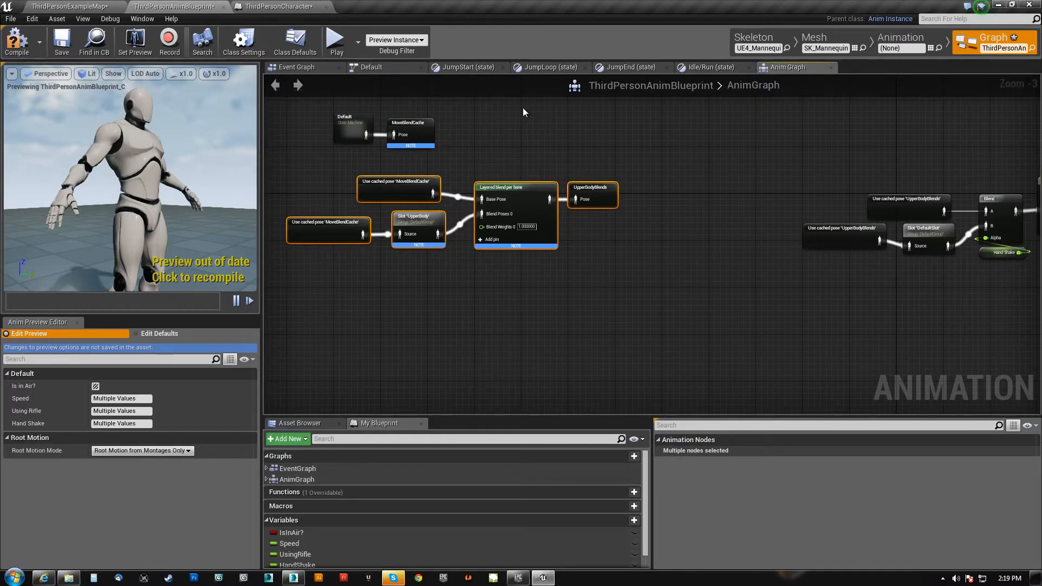
{"action": "right_click_drag", "start_coordinate": [478, 155], "coordinate": [553, 227]}
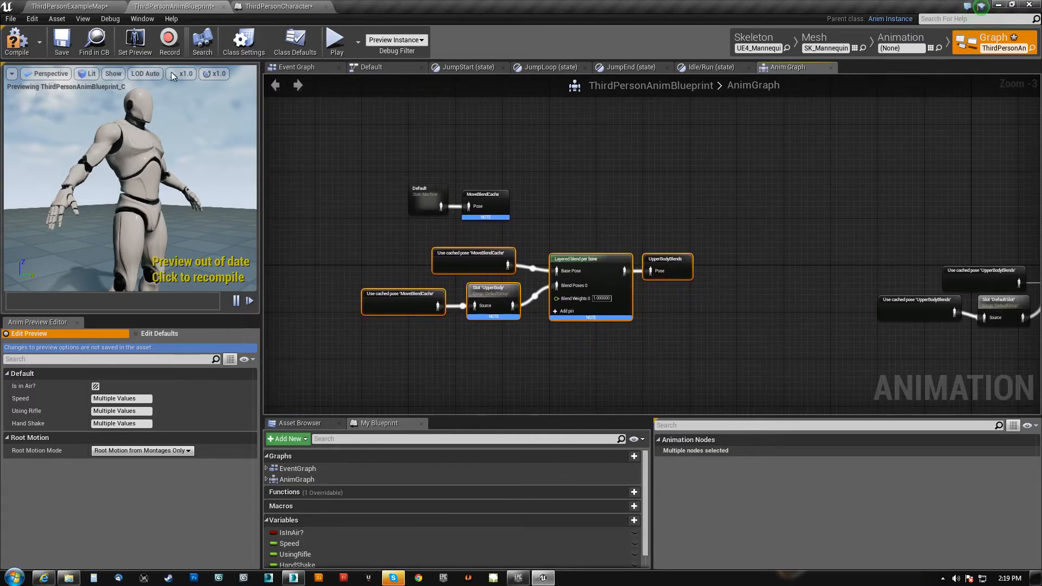
{"action": "left_click", "coordinate": [17, 41]}
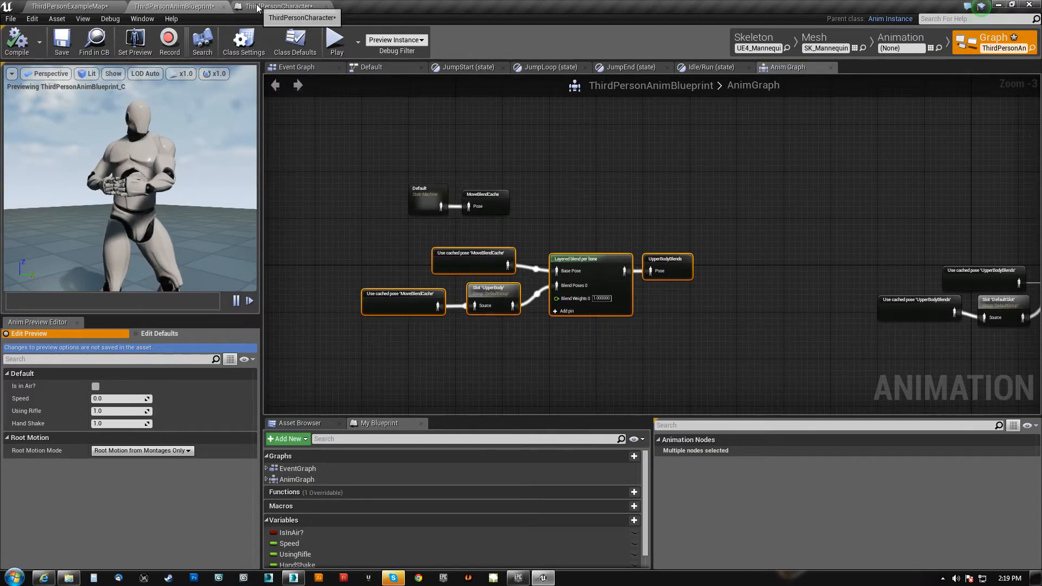
Step: Examine the InputAction Shoot chain in the ThirdPersonCharacter event graph, picking out its Get Anim Instance and Mesh nodes
{"action": "left_click", "coordinate": [278, 6]}
{"action": "scroll", "coordinate": [607, 305], "scroll_direction": "down", "scroll_amount": 8}
{"action": "right_click_drag", "start_coordinate": [555, 353], "coordinate": [324, 220]}
{"action": "scroll", "coordinate": [324, 220], "scroll_direction": "up", "scroll_amount": 7}
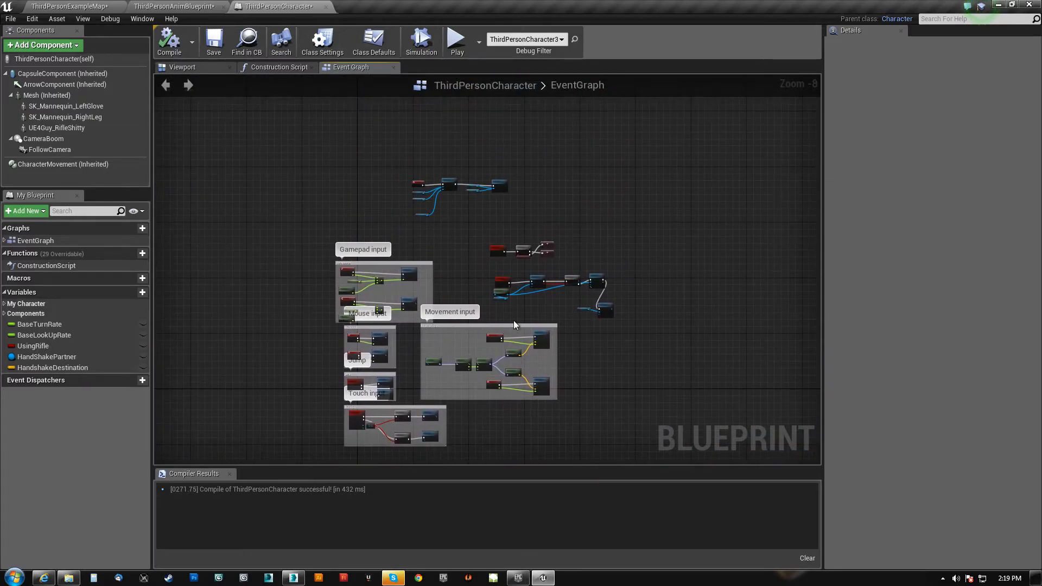
{"action": "right_click_drag", "start_coordinate": [518, 178], "coordinate": [324, 152]}
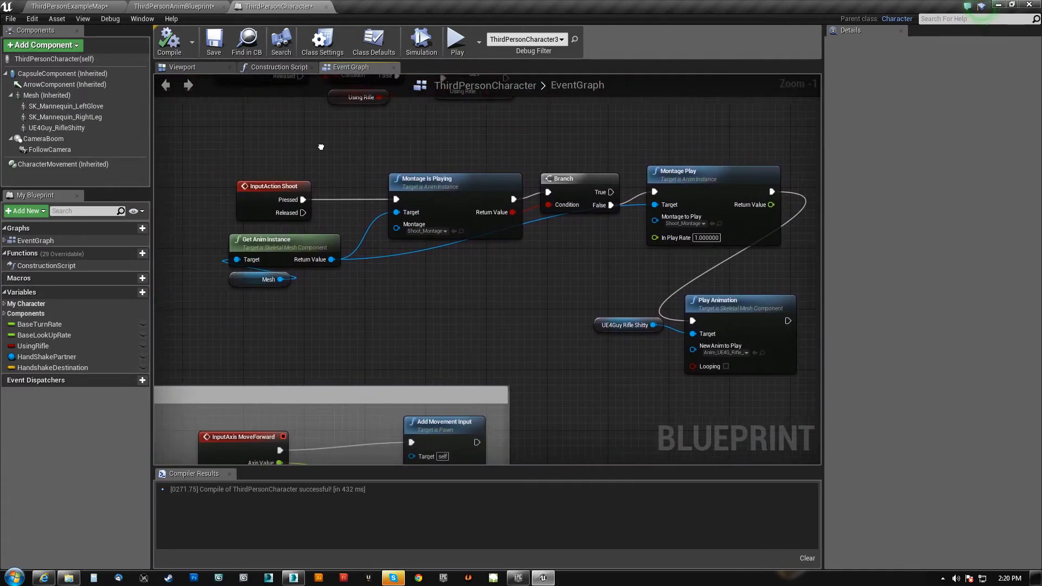
{"action": "left_click_drag", "start_coordinate": [218, 327], "coordinate": [344, 237]}
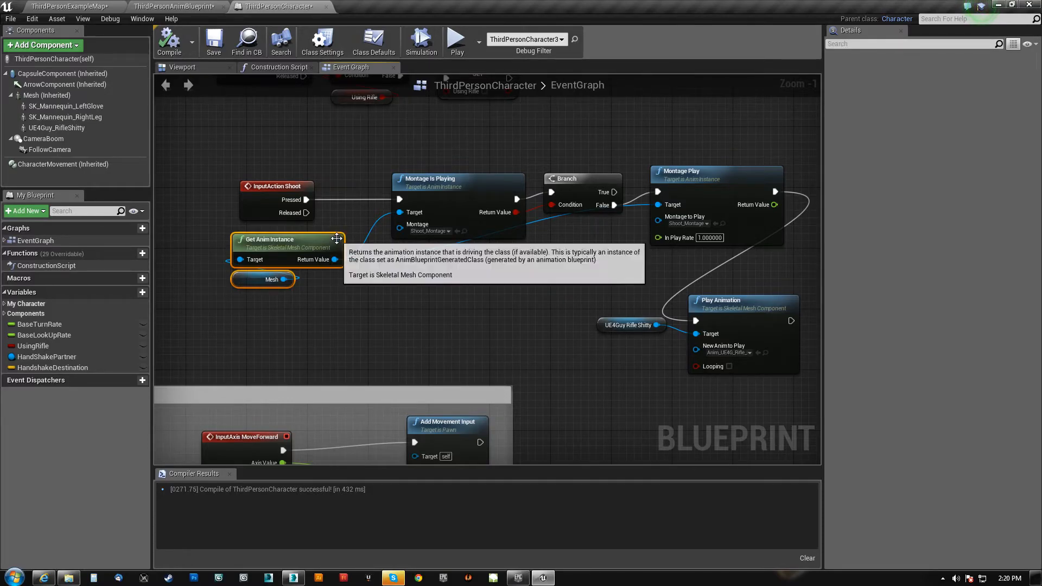
{"action": "left_click", "coordinate": [248, 246]}
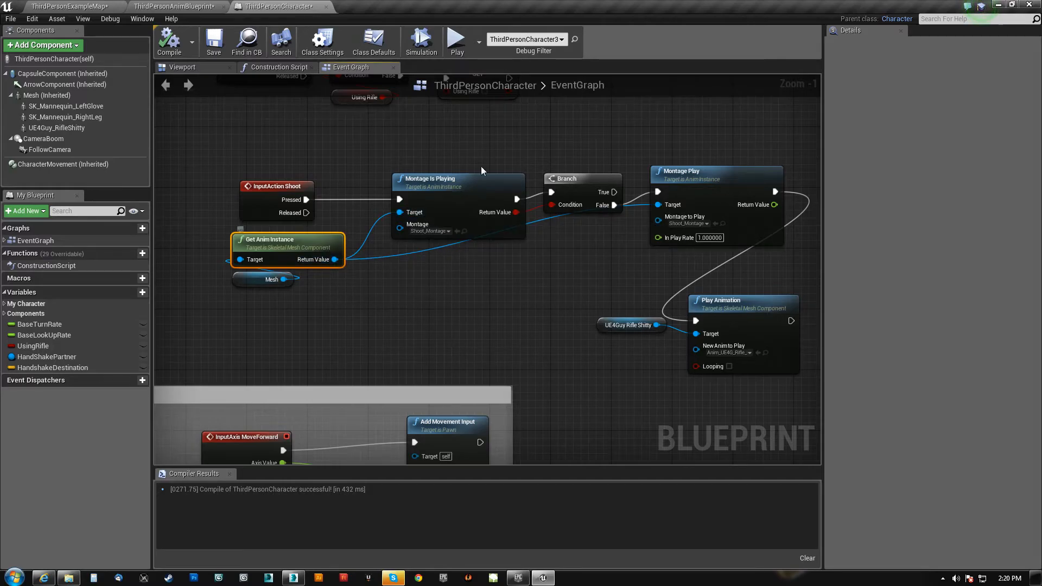
Step: Nudge the Montage Is Playing, Branch and Montage Play nodes, and place the UE4Guy Rifle Shitty node beneath Play Animation
{"action": "left_click_drag", "start_coordinate": [486, 178], "coordinate": [463, 178]}
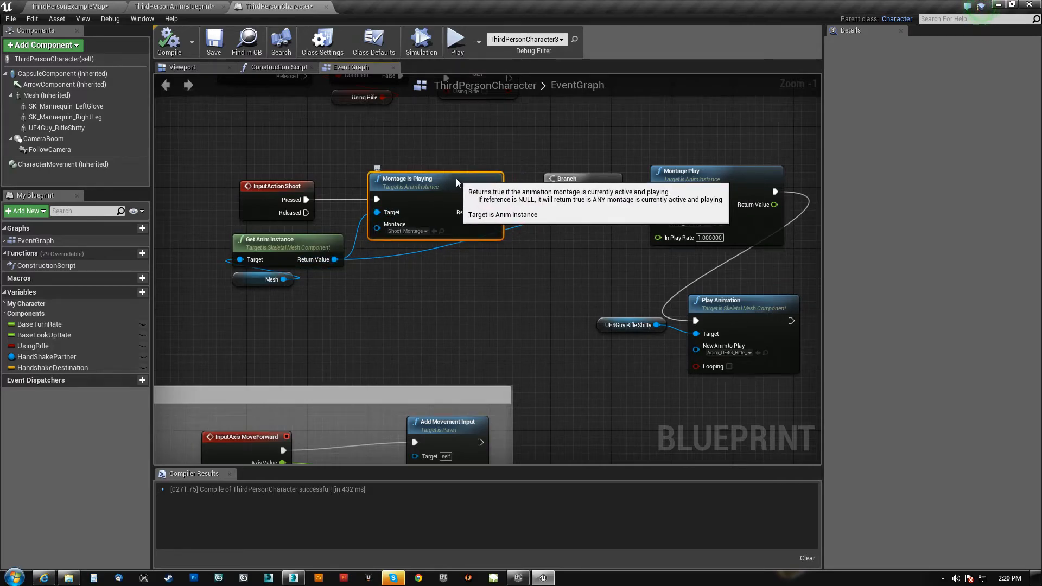
{"action": "right_click_drag", "start_coordinate": [594, 197], "coordinate": [491, 199]}
{"action": "left_click_drag", "start_coordinate": [483, 181], "coordinate": [460, 188]}
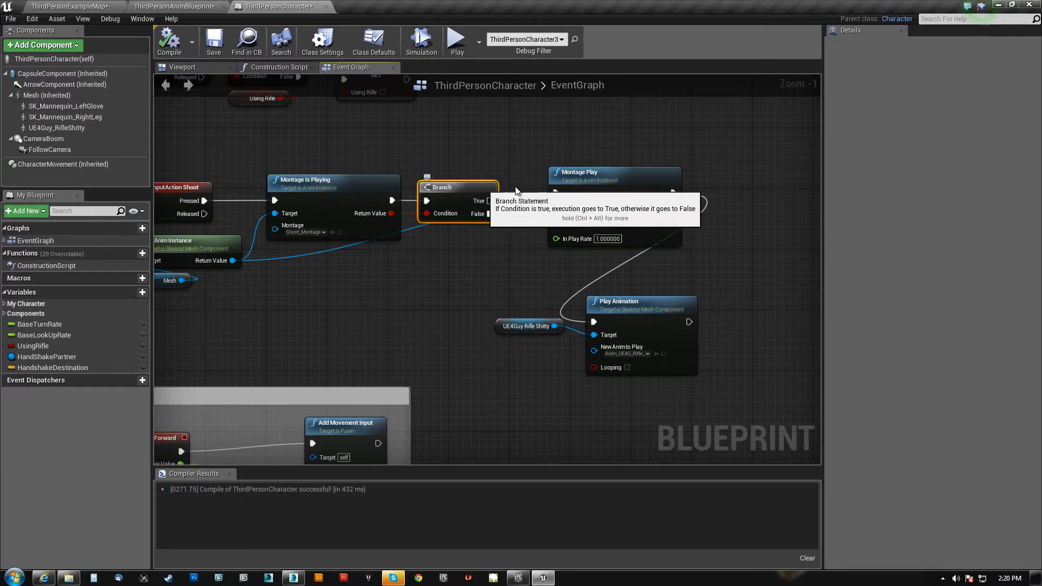
{"action": "left_click_drag", "start_coordinate": [623, 181], "coordinate": [618, 197]}
{"action": "right_click_drag", "start_coordinate": [391, 285], "coordinate": [416, 257]}
{"action": "left_click_drag", "start_coordinate": [524, 303], "coordinate": [614, 275]}
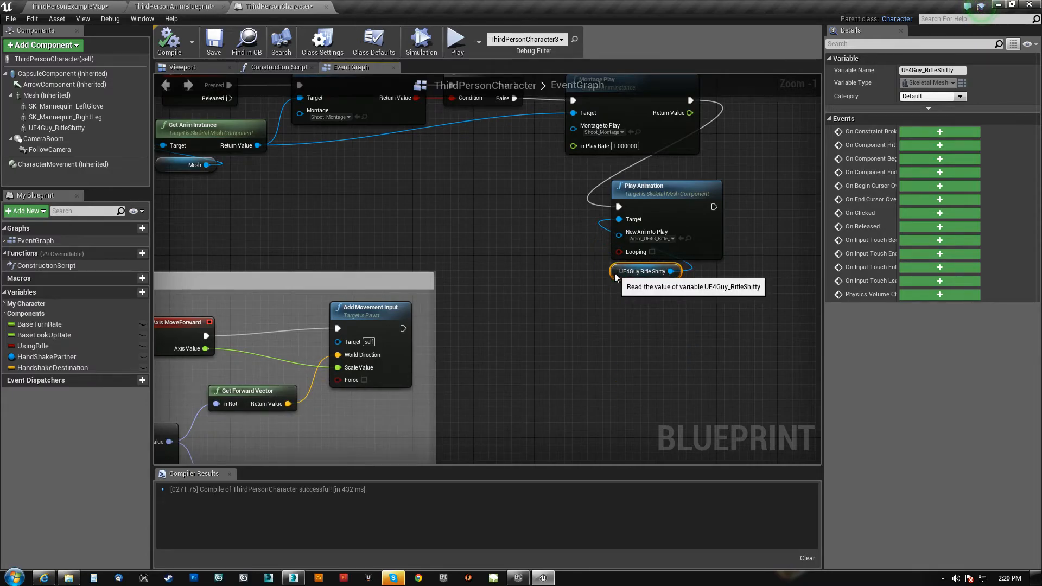
Step: Switch to 3ds Max and set the rifle fire animation to frame 2
{"action": "left_click", "coordinate": [294, 583]}
{"action": "middle_click_drag", "start_coordinate": [415, 356], "coordinate": [401, 321], "text": "alt"}
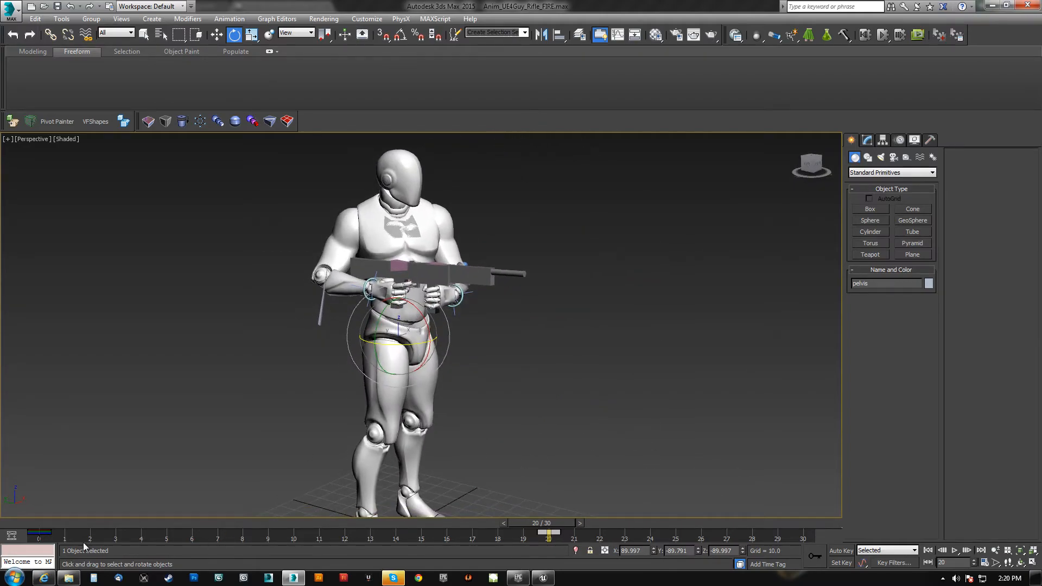
{"action": "left_click_drag", "start_coordinate": [541, 522], "coordinate": [76, 529]}
{"action": "key", "text": "e"}
Step: Select the b_WeaponRoot bone at the character's right wrist with the help of wireframe display, and return to shaded display
{"action": "middle_click_drag", "start_coordinate": [360, 388], "coordinate": [369, 380]}
{"action": "scroll", "coordinate": [371, 311], "scroll_direction": "up", "scroll_amount": 5}
{"action": "middle_click_drag", "start_coordinate": [409, 235], "coordinate": [375, 352]}
{"action": "key", "text": "F3"}
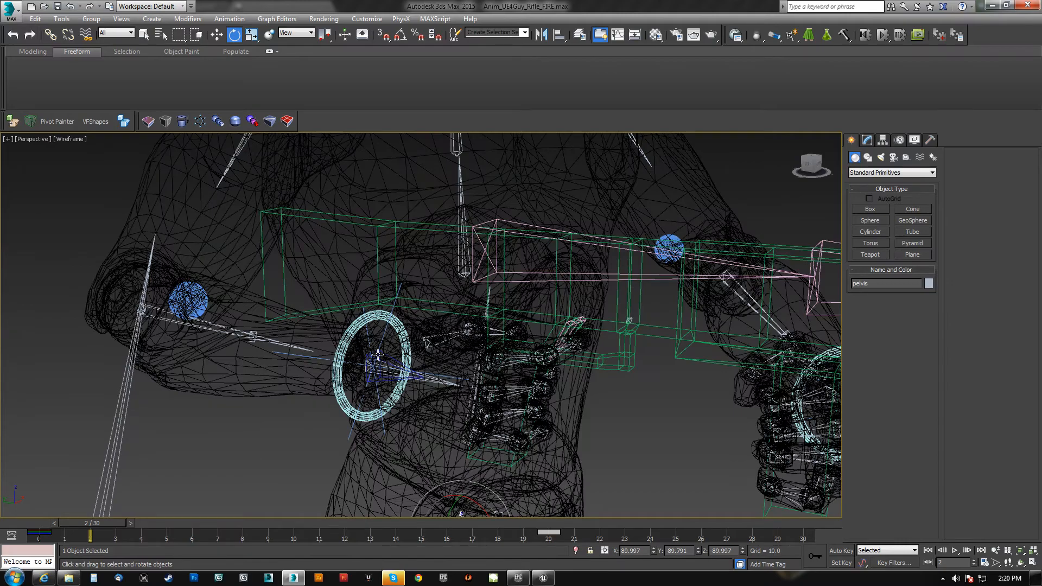
{"action": "left_click", "coordinate": [390, 363]}
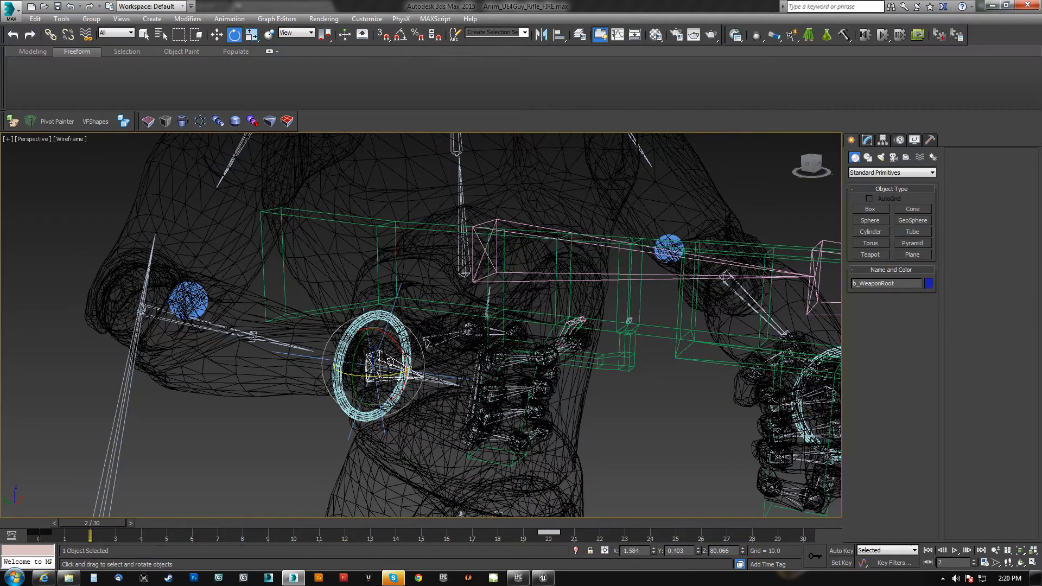
{"action": "key", "text": "F3"}
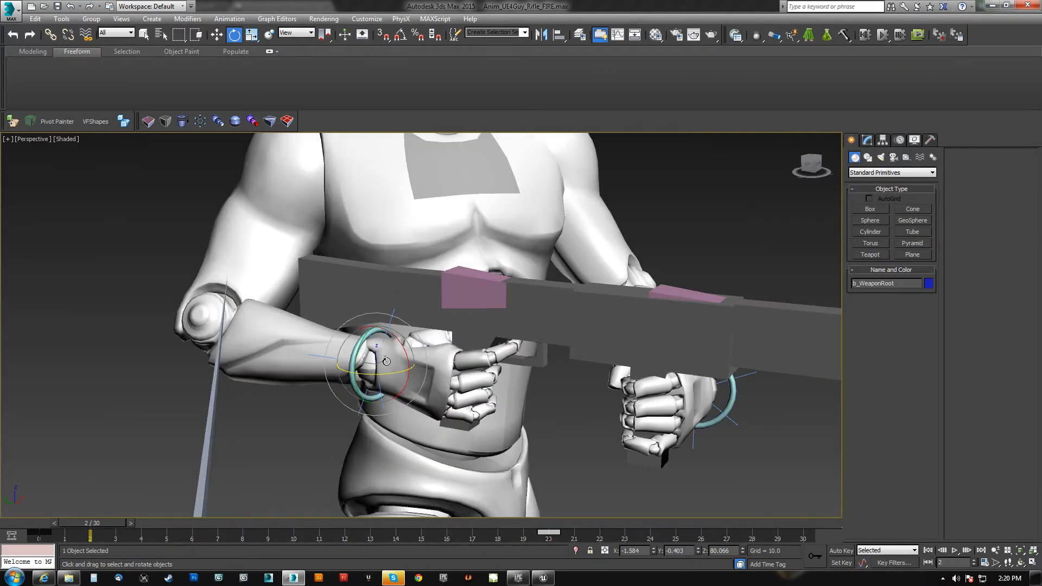
Step: Select the rifle's bone hierarchy together with its mesh, invert the selection and delete all other objects
{"action": "scroll", "coordinate": [463, 294], "scroll_direction": "down", "scroll_amount": 5}
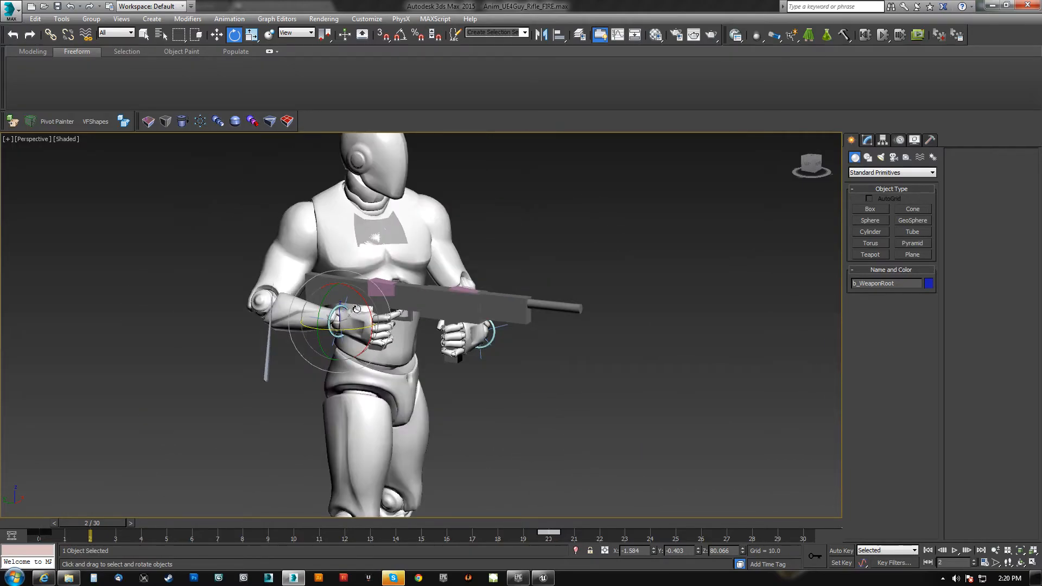
{"action": "left_click", "coordinate": [387, 289]}
{"action": "left_click", "coordinate": [386, 288]}
{"action": "double_click", "coordinate": [385, 284]}
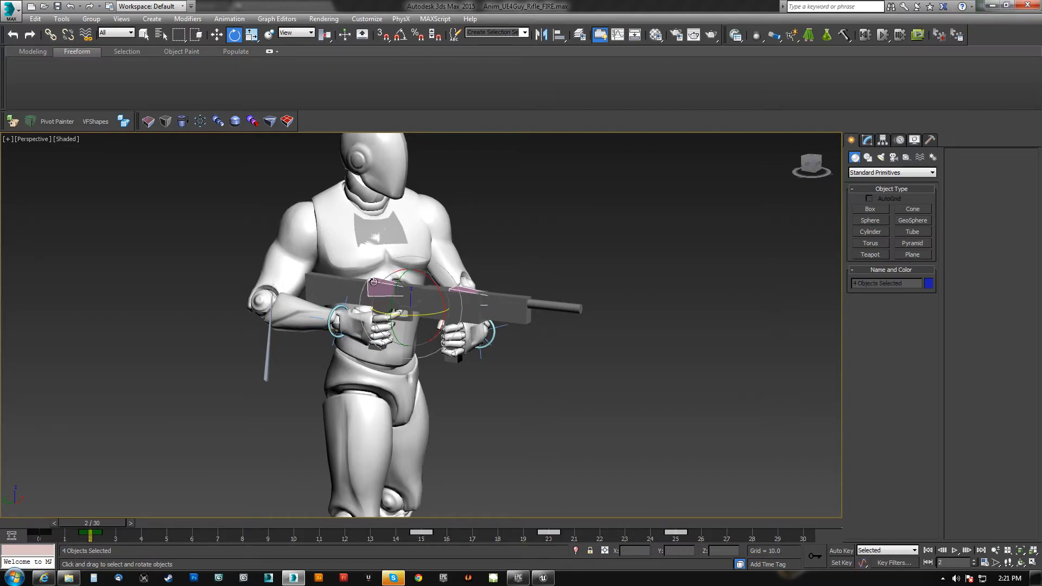
{"action": "middle_click_drag", "start_coordinate": [378, 282], "coordinate": [431, 252]}
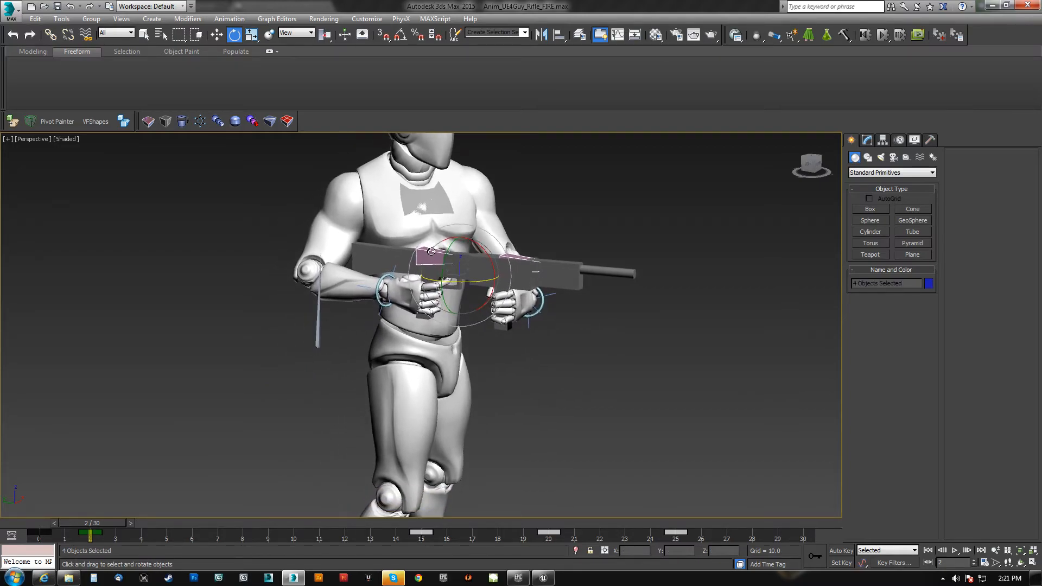
{"action": "left_click", "coordinate": [565, 268], "text": "ctrl"}
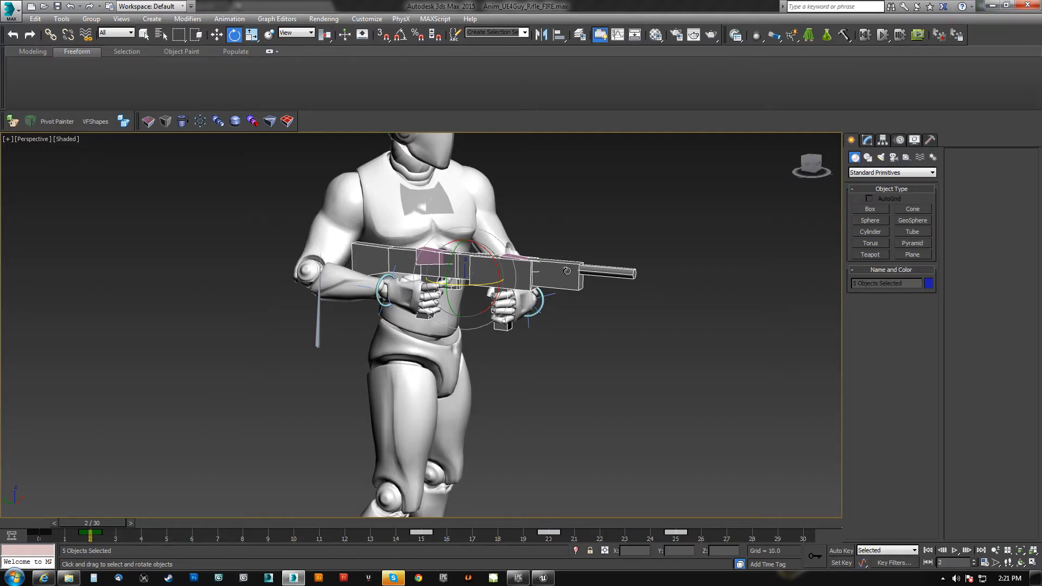
{"action": "key", "text": "ctrl+i"}
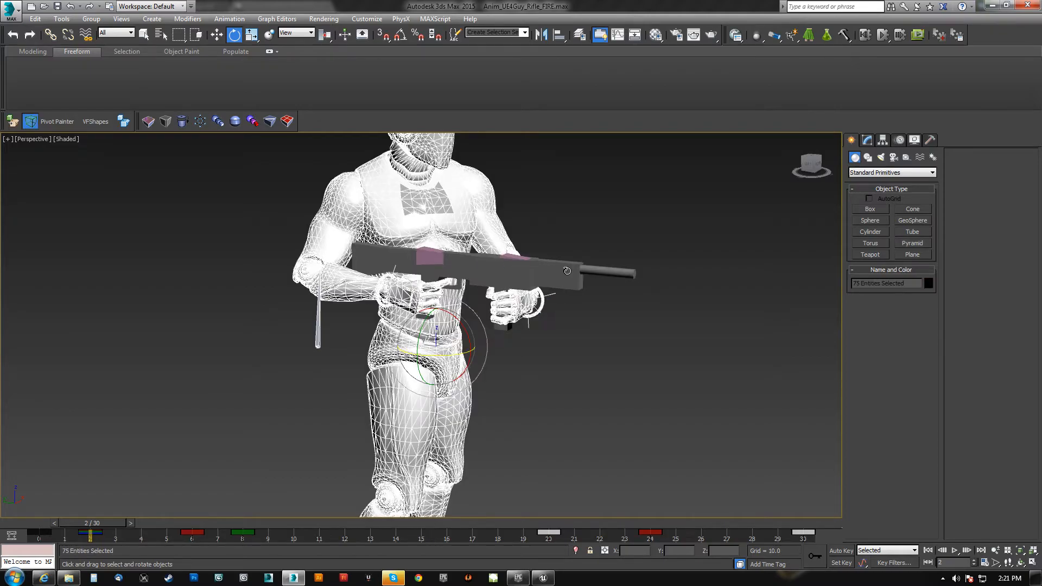
{"action": "key", "text": "Delete"}
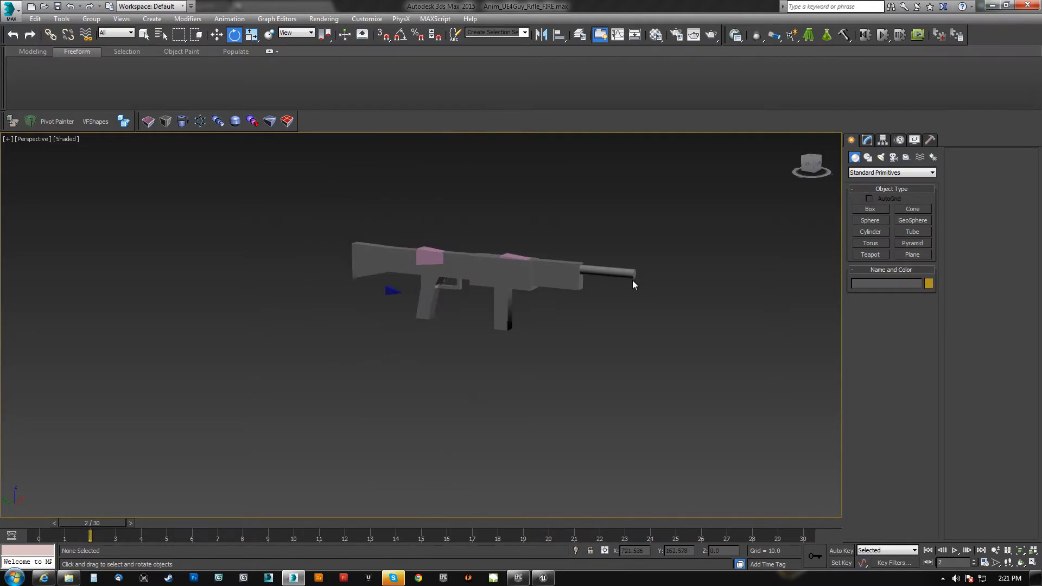
Step: Select the b_WeaponRoot bone and set the reference coordinate system to View for moving and rotating
{"action": "left_click", "coordinate": [391, 292]}
{"action": "key", "text": "w"}
{"action": "scroll", "coordinate": [434, 375], "scroll_direction": "down", "scroll_amount": 5}
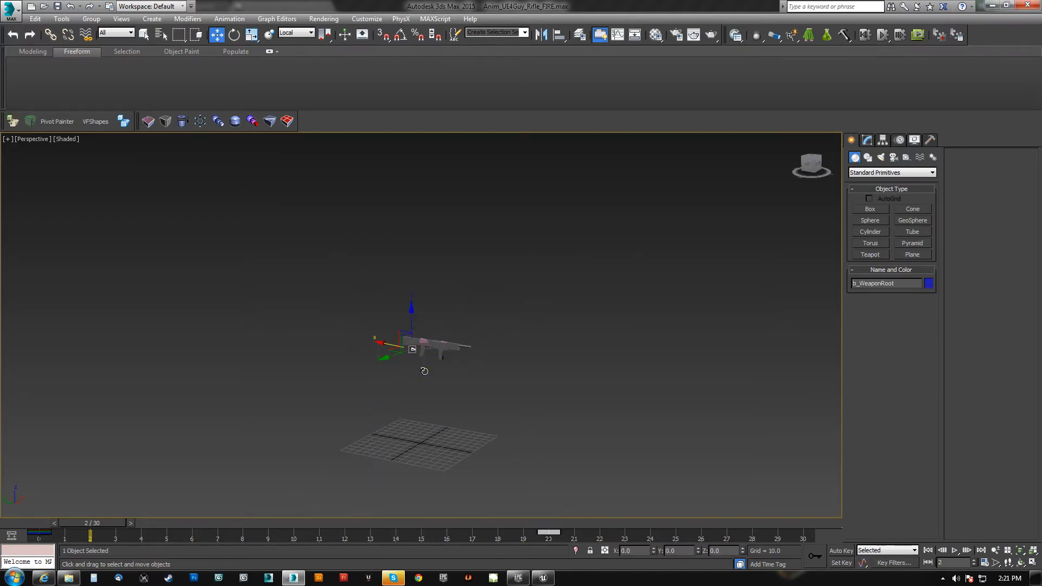
{"action": "left_click", "coordinate": [295, 33]}
{"action": "left_click", "coordinate": [291, 44]}
{"action": "key", "text": "e"}
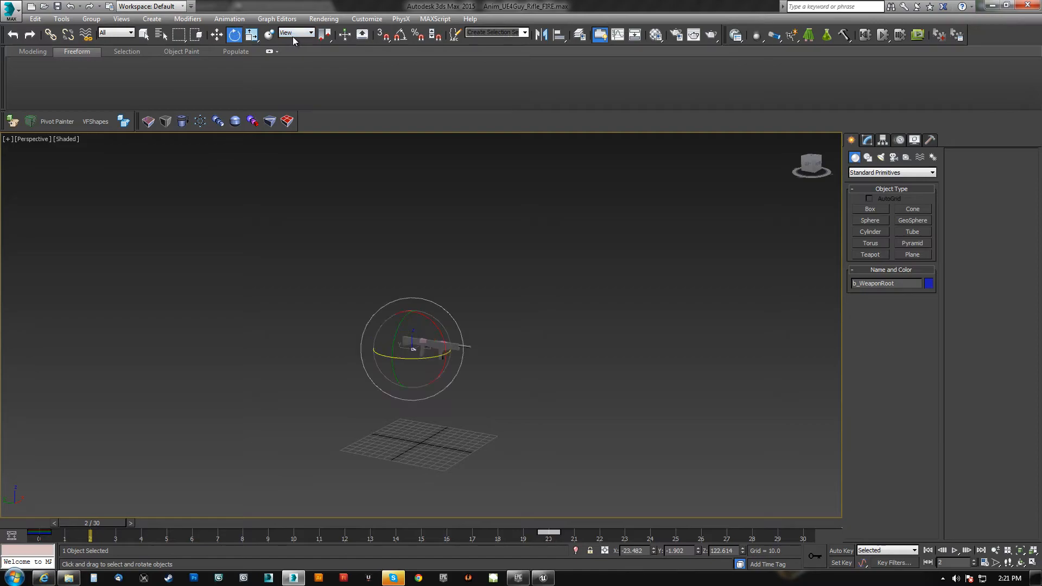
{"action": "left_click", "coordinate": [295, 33]}
{"action": "left_click", "coordinate": [292, 43]}
Step: Set the position of b_WeaponRoot to X 0, Y 0, Z 0
{"action": "key", "text": "w"}
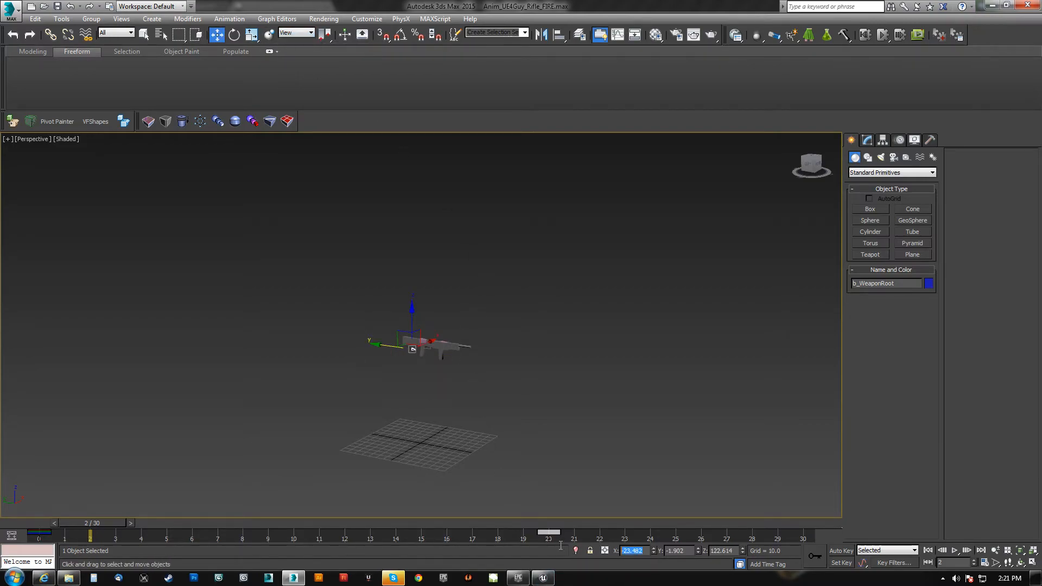
{"action": "type", "text": "0"}
{"action": "key", "text": "Tab"}
{"action": "type", "text": "0"}
{"action": "key", "text": "Tab"}
{"action": "type", "text": "0"}
{"action": "key", "text": "Return"}
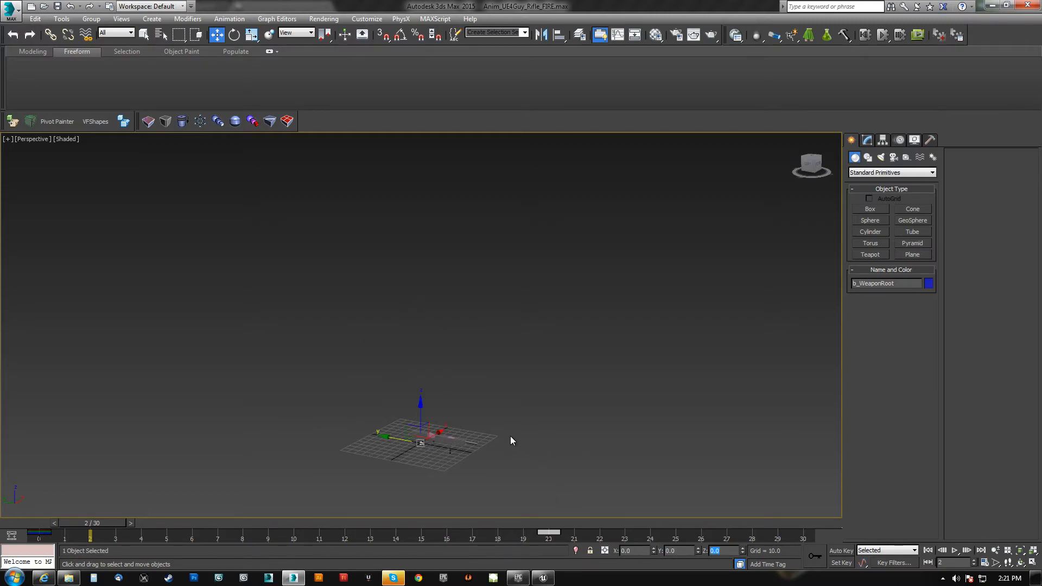
Step: Set the rotation of b_WeaponRoot to 0 on the X, Y and Z axes
{"action": "key", "text": "e"}
{"action": "type", "text": "0"}
{"action": "key", "text": "Tab"}
{"action": "type", "text": "0"}
{"action": "key", "text": "Tab"}
{"action": "type", "text": "0"}
{"action": "middle_click_drag", "start_coordinate": [515, 327], "coordinate": [514, 312]}
{"action": "scroll", "coordinate": [408, 374], "scroll_direction": "up", "scroll_amount": 5}
{"action": "middle_click_drag", "start_coordinate": [412, 369], "coordinate": [526, 412], "text": "alt"}
{"action": "scroll", "coordinate": [439, 385], "scroll_direction": "up", "scroll_amount": 3}
{"action": "scroll", "coordinate": [439, 385], "scroll_direction": "up", "scroll_amount": 3}
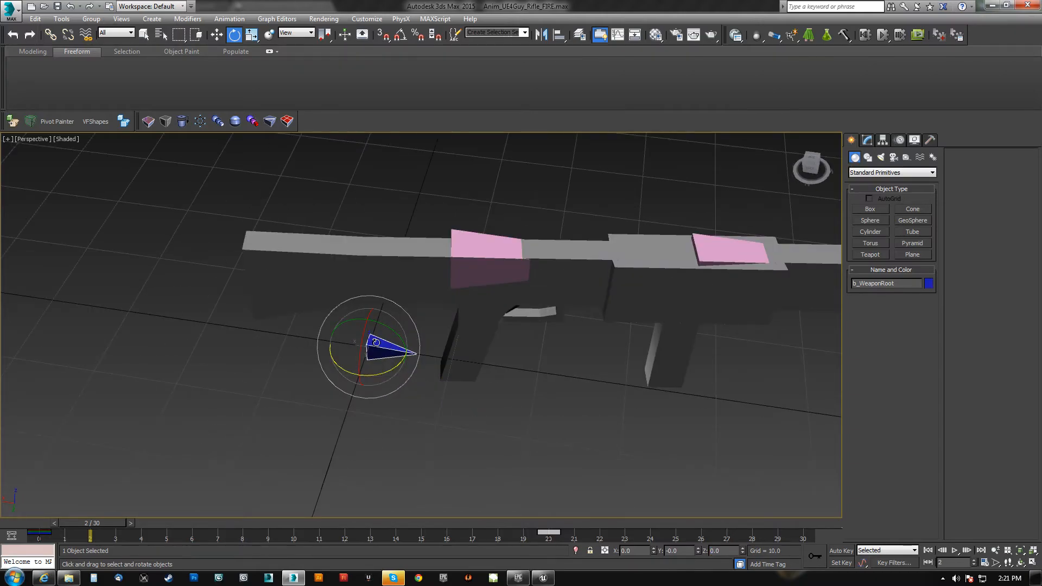
Step: Try to move b_WeaponRoot away from the origin, cancel the move and select the rifle's bone hierarchy
{"action": "key", "text": "w"}
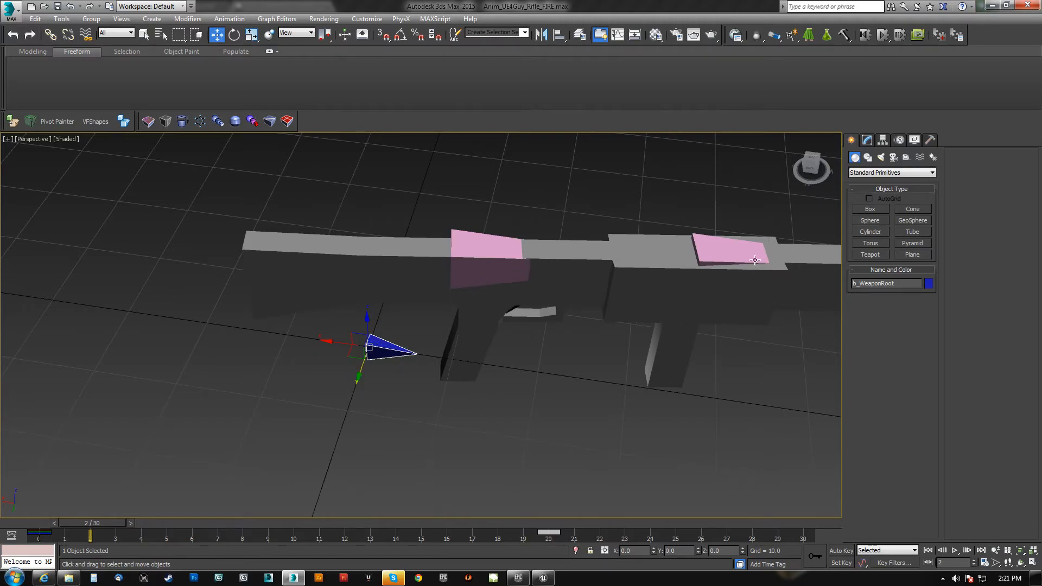
{"action": "middle_click_drag", "start_coordinate": [762, 250], "coordinate": [626, 269]}
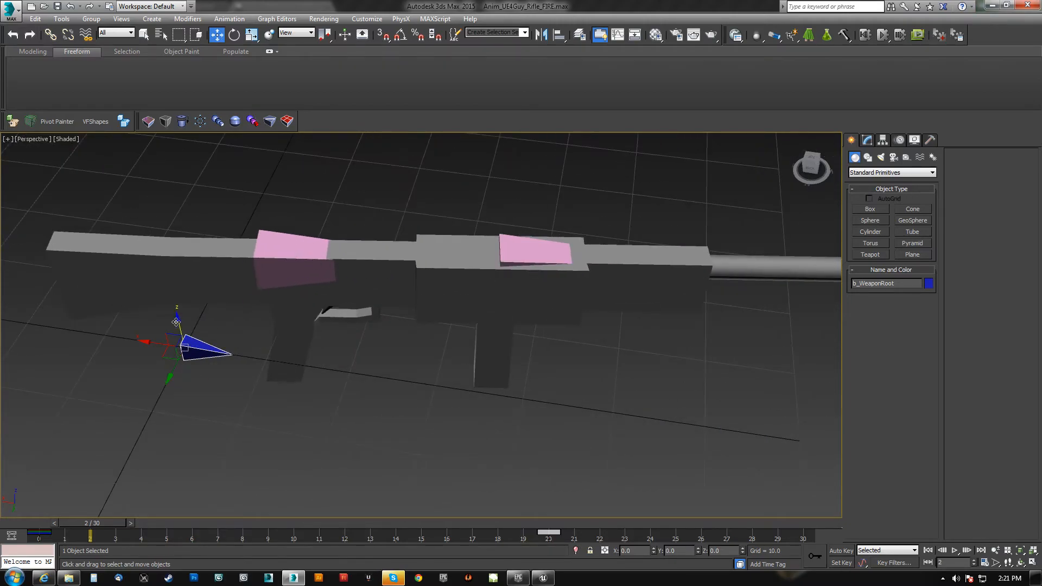
{"action": "left_click_drag", "start_coordinate": [175, 373], "coordinate": [230, 322]}
{"action": "right_click", "coordinate": [231, 323]}
{"action": "middle_click_drag", "start_coordinate": [230, 322], "coordinate": [366, 264], "text": "alt"}
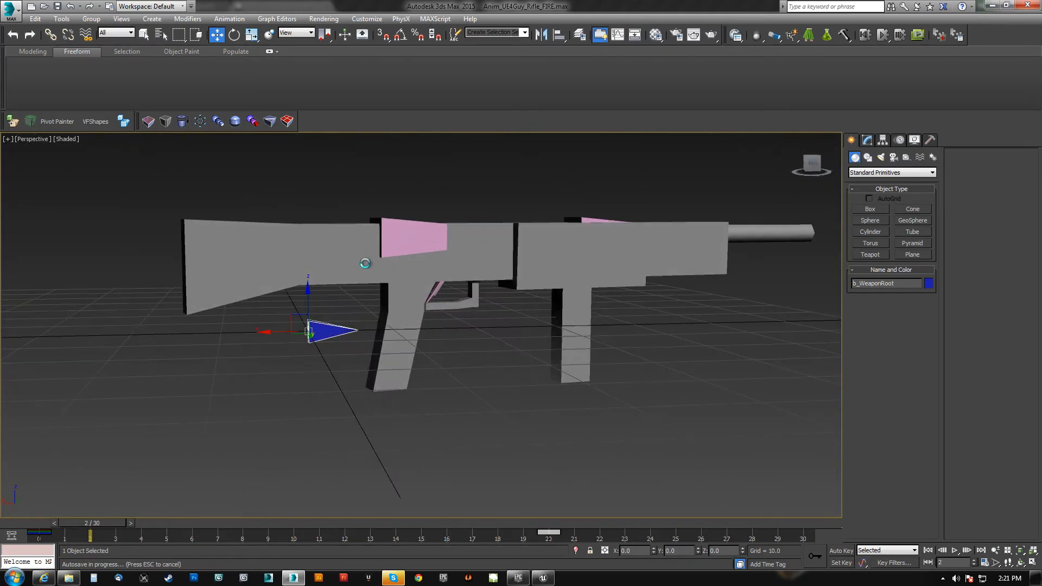
{"action": "left_click", "coordinate": [394, 256]}
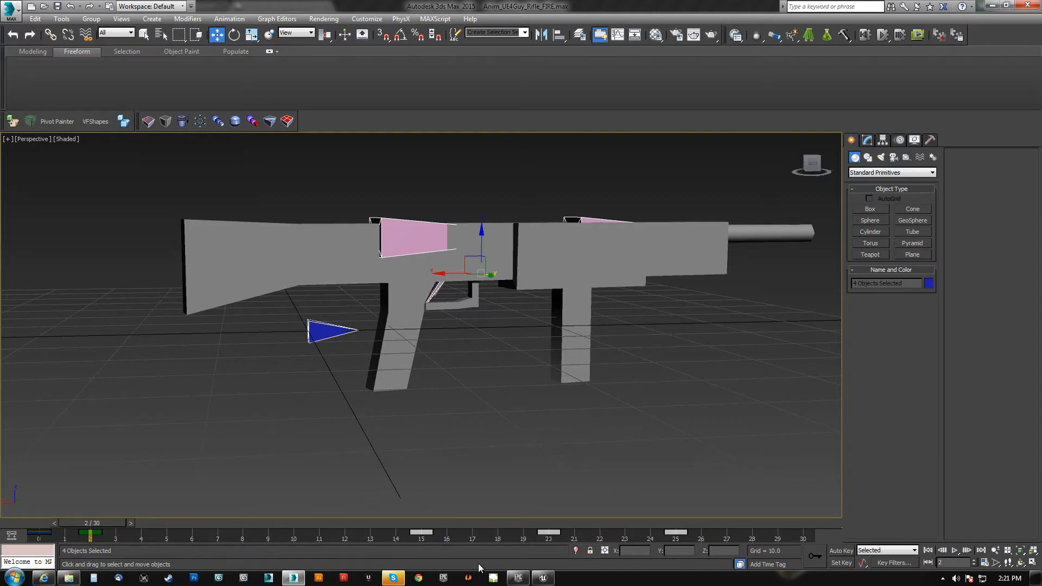
Step: Switch to Unreal and open the Anim_UE4G_Rifle_Fire_WeapOnly_Anim animation from the project's content folders
{"action": "left_click", "coordinate": [545, 577]}
{"action": "left_click", "coordinate": [69, 6]}
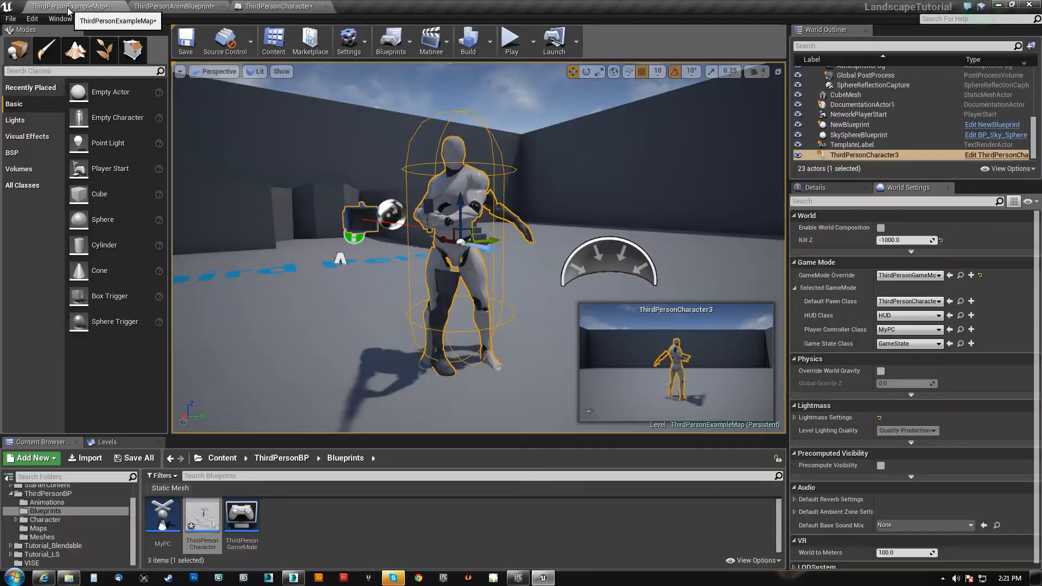
{"action": "left_click", "coordinate": [46, 503]}
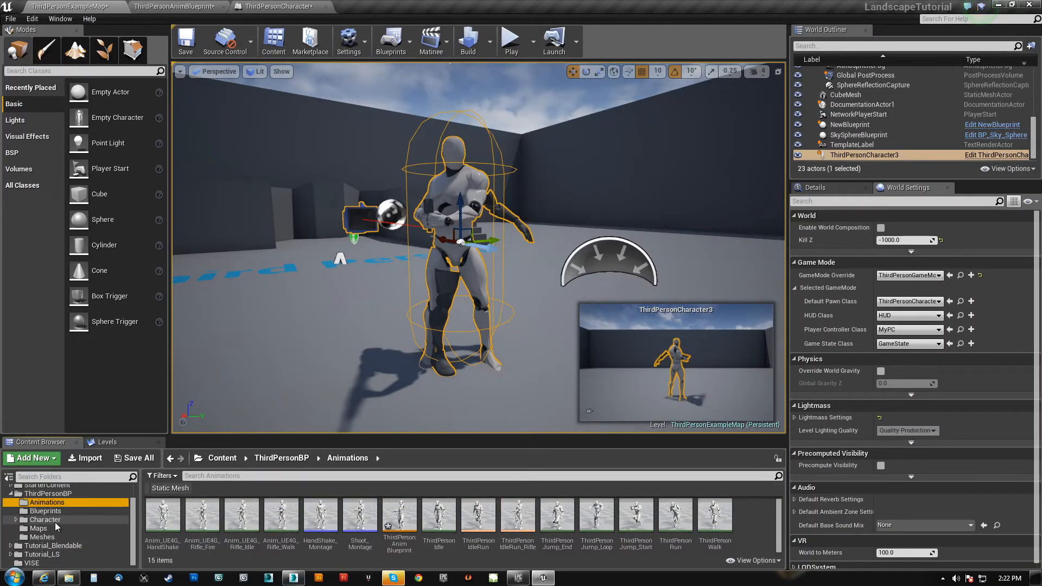
{"action": "scroll", "coordinate": [43, 535], "scroll_direction": "up", "scroll_amount": 2}
{"action": "left_click", "coordinate": [16, 543]}
{"action": "left_click", "coordinate": [44, 560]}
{"action": "left_click", "coordinate": [162, 512]}
{"action": "double_click", "coordinate": [163, 513]}
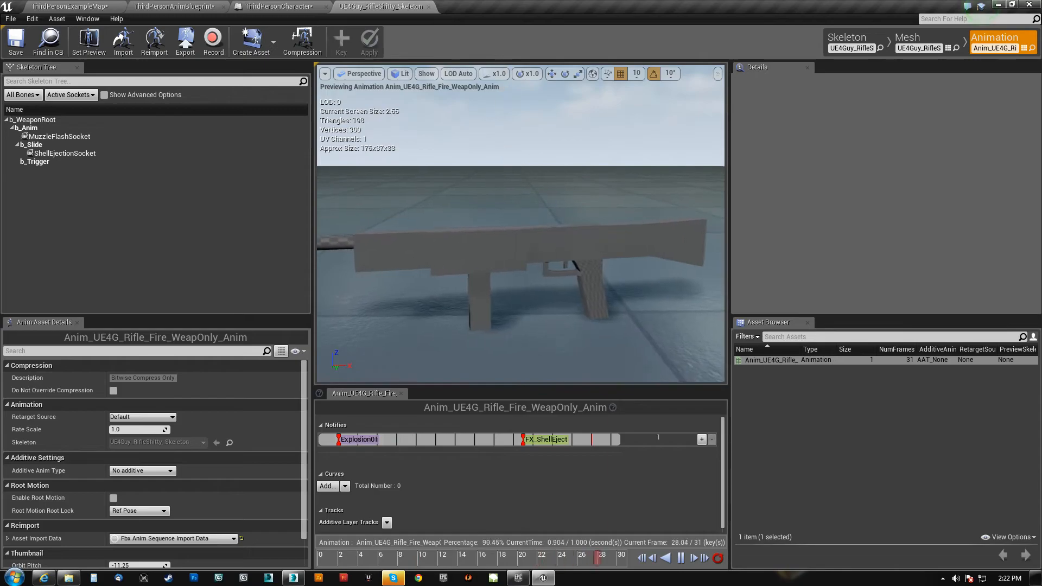
Step: Pause the weapon-only fire animation preview and examine the rifle's muzzle end up close
{"action": "scroll", "coordinate": [498, 274], "scroll_direction": "down", "scroll_amount": 5}
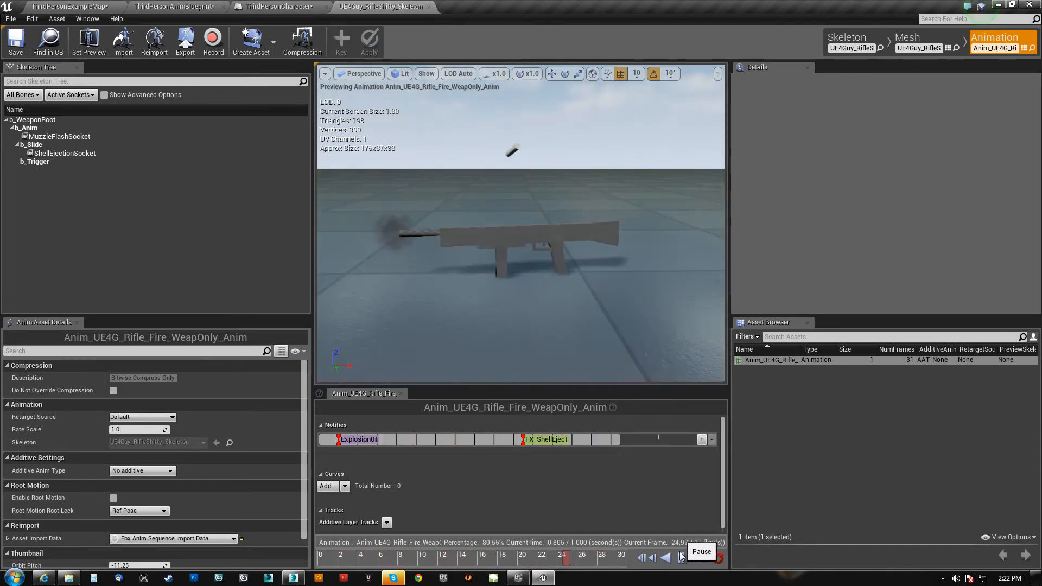
{"action": "left_click", "coordinate": [681, 556]}
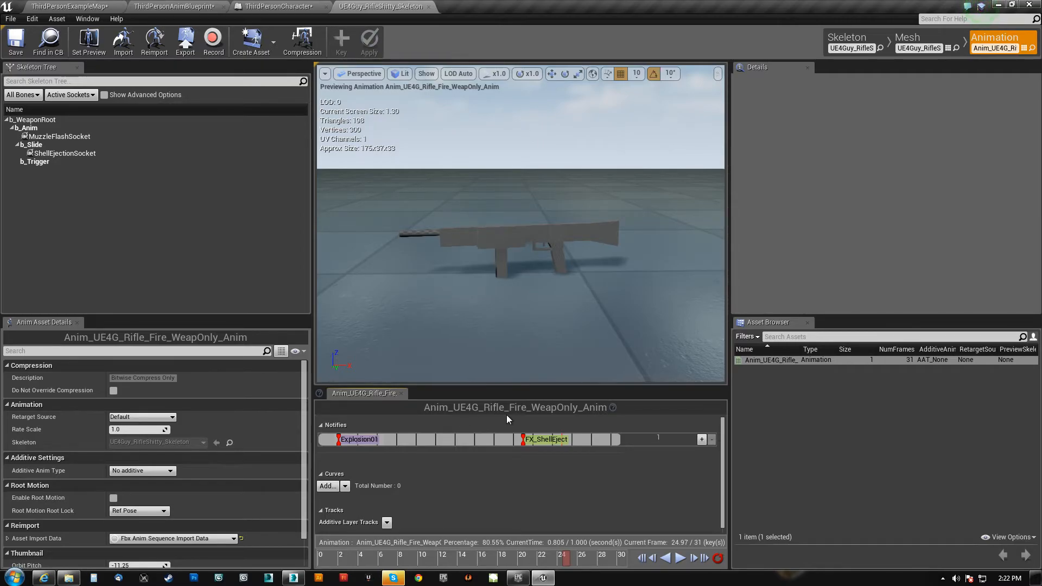
{"action": "mouse_move", "coordinate": [507, 283]}
{"action": "right_mouse_down"}
{"action": "mouse_move", "coordinate": [548, 296]}
{"action": "mouse_move", "coordinate": [462, 290]}
{"action": "mouse_move", "coordinate": [522, 285]}
{"action": "right_mouse_up"}
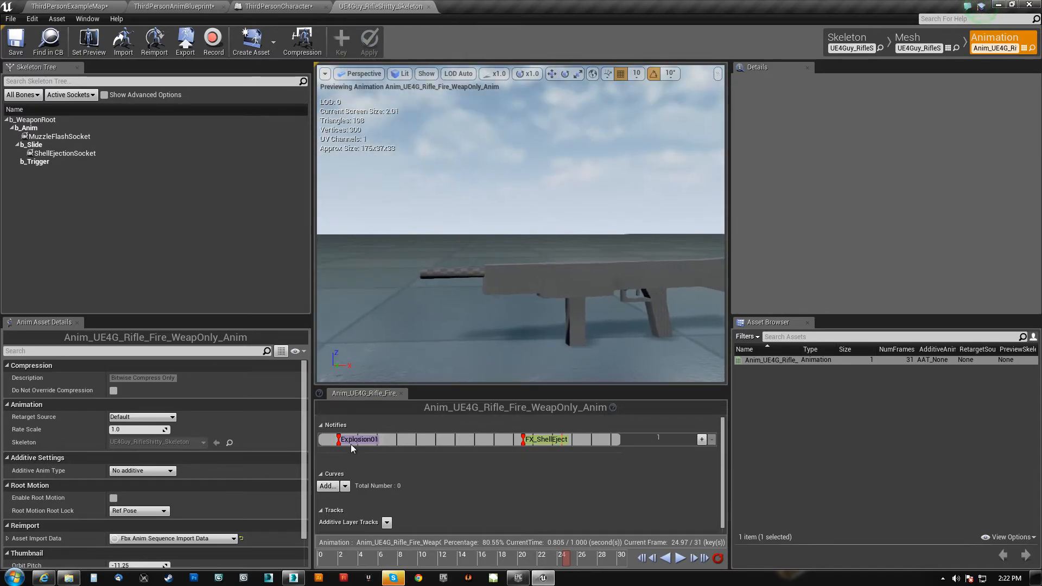
Step: Scrub through the weapon-only fire animation and examine the rifle's motion from several angles
{"action": "right_click_drag", "start_coordinate": [462, 304], "coordinate": [444, 339]}
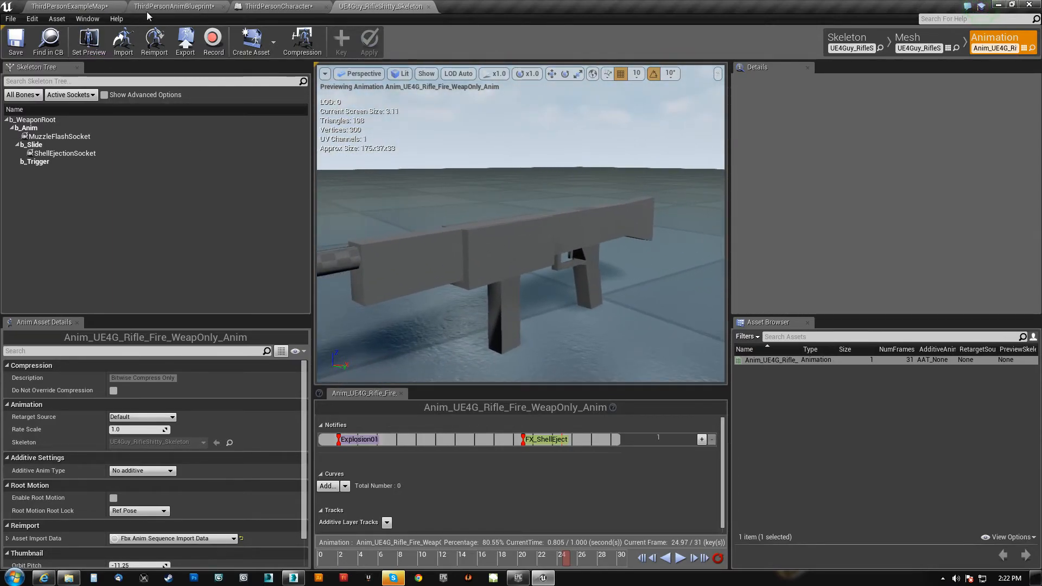
{"action": "left_click_drag", "start_coordinate": [323, 566], "coordinate": [548, 565]}
{"action": "right_click_drag", "start_coordinate": [542, 315], "coordinate": [510, 304]}
{"action": "key", "text": "s"}
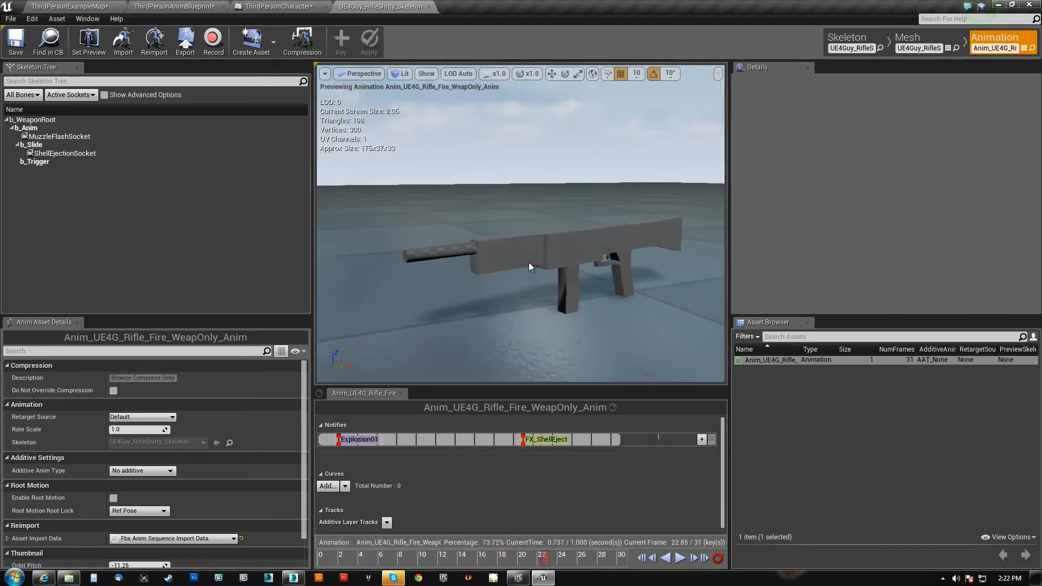
{"action": "mouse_move", "coordinate": [547, 562]}
{"action": "left_mouse_down"}
{"action": "mouse_move", "coordinate": [523, 560]}
{"action": "mouse_move", "coordinate": [588, 563]}
{"action": "mouse_move", "coordinate": [526, 537]}
{"action": "mouse_move", "coordinate": [524, 553]}
{"action": "mouse_move", "coordinate": [548, 549]}
{"action": "left_mouse_up"}
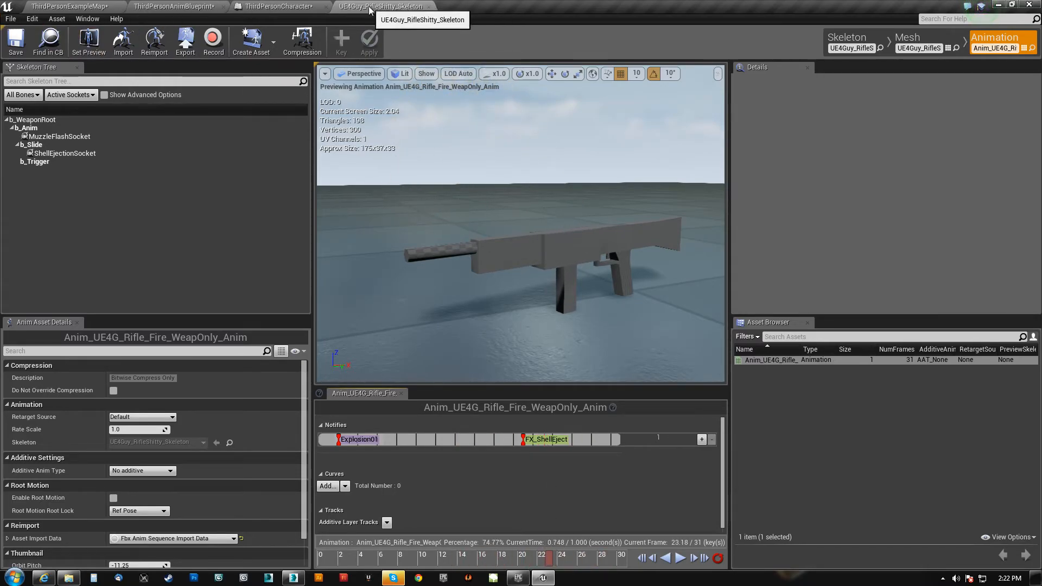
{"action": "right_click_drag", "start_coordinate": [565, 222], "coordinate": [600, 221]}
{"action": "left_click_drag", "start_coordinate": [562, 256], "coordinate": [566, 256], "text": "alt"}
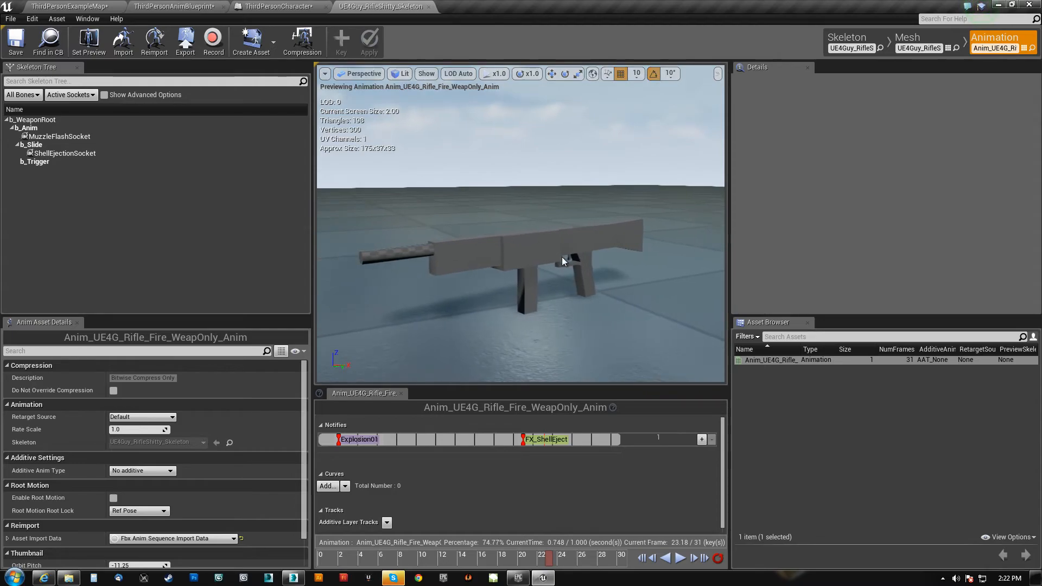
Step: Return to the ThirdPersonCharacter event graph and examine the Play Animation node with its UE4Guy Rifle Shitty reference
{"action": "left_click", "coordinate": [174, 6]}
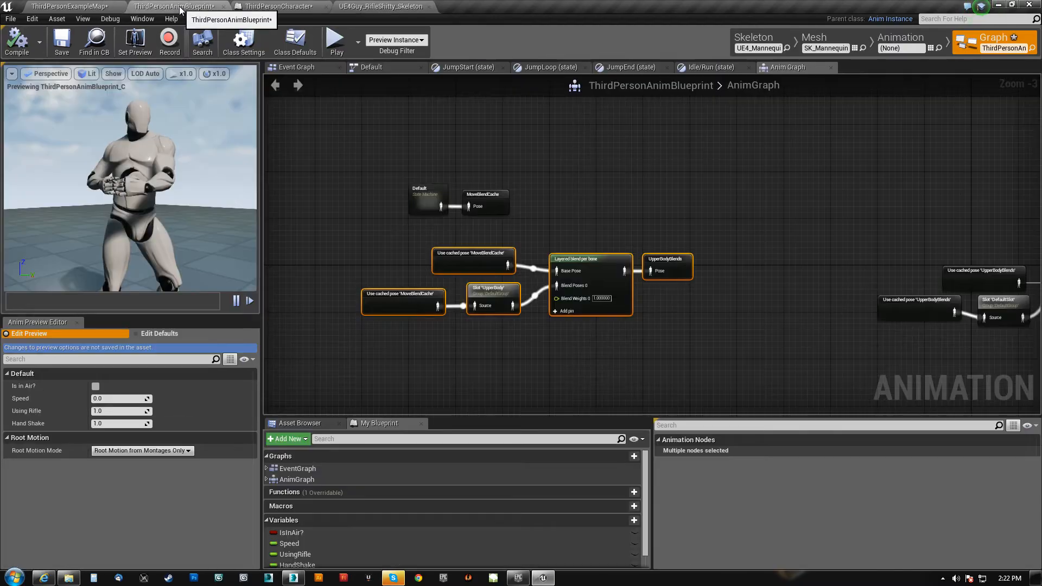
{"action": "right_click_drag", "start_coordinate": [689, 325], "coordinate": [655, 303]}
{"action": "left_click", "coordinate": [307, 7]}
{"action": "right_click_drag", "start_coordinate": [529, 288], "coordinate": [467, 434]}
{"action": "left_click_drag", "start_coordinate": [514, 448], "coordinate": [712, 224]}
{"action": "right_click_drag", "start_coordinate": [663, 332], "coordinate": [430, 360]}
{"action": "scroll", "coordinate": [430, 360], "scroll_direction": "up", "scroll_amount": 1}
{"action": "left_click_drag", "start_coordinate": [443, 196], "coordinate": [519, 383]}
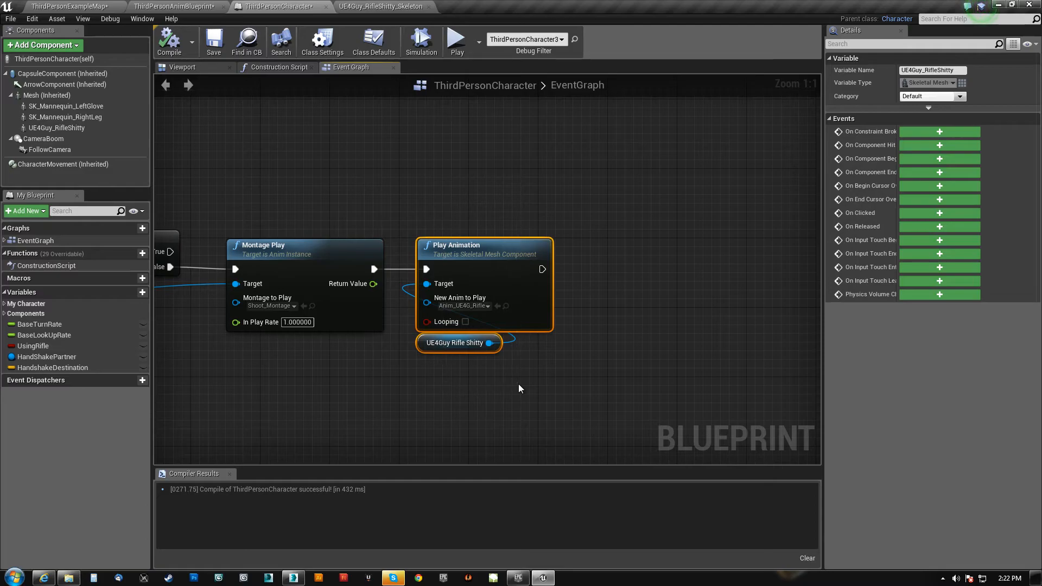
{"action": "left_click", "coordinate": [417, 348]}
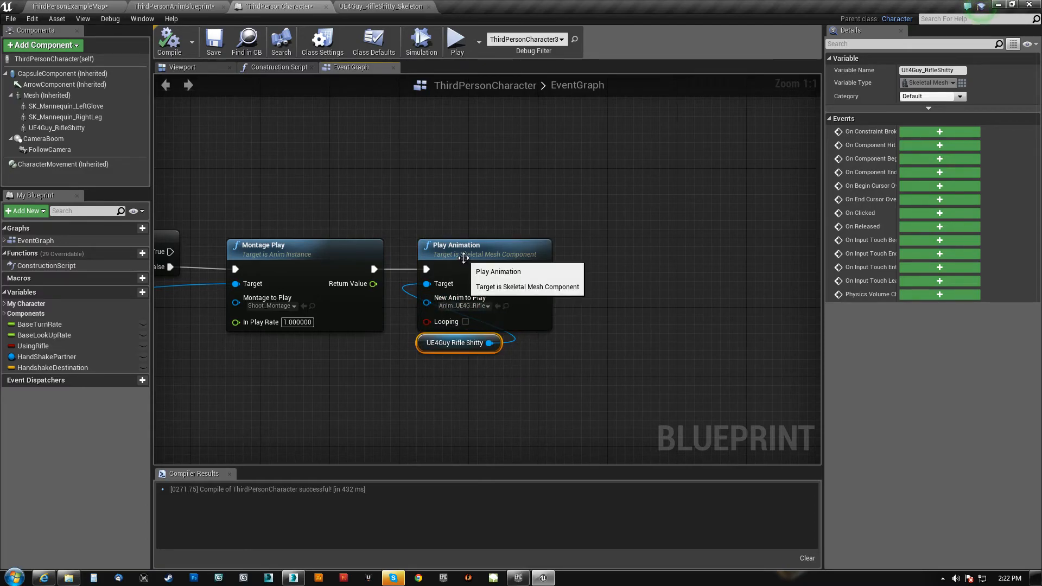
Step: Check Anim_UE4G_Rifle_Fire_WeapOnly_Anim among the choices for the Play Animation node's New Anim to Play
{"action": "right_click_drag", "start_coordinate": [437, 375], "coordinate": [579, 377]}
{"action": "left_click", "coordinate": [598, 249]}
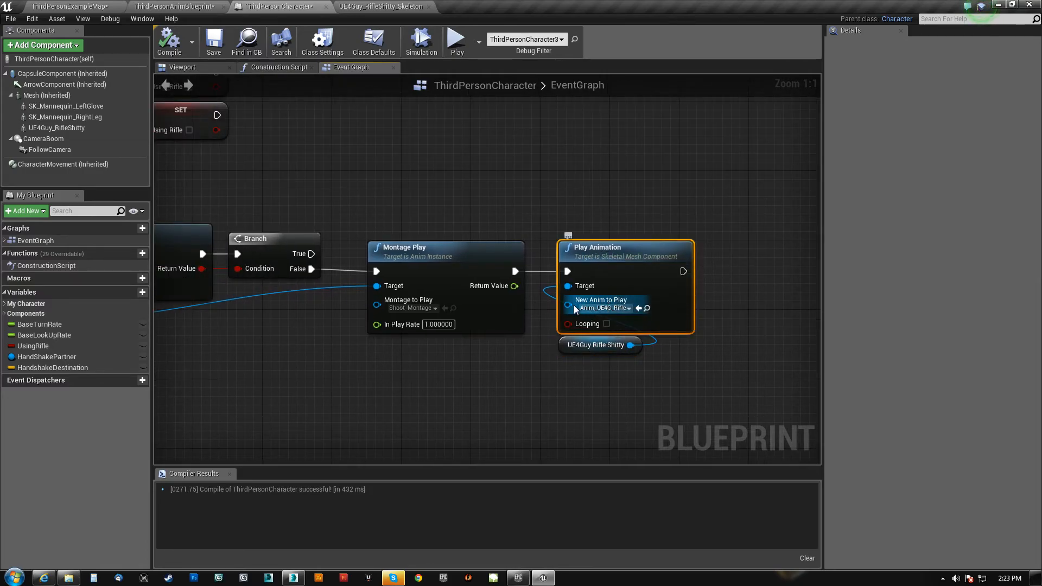
{"action": "left_click", "coordinate": [617, 308]}
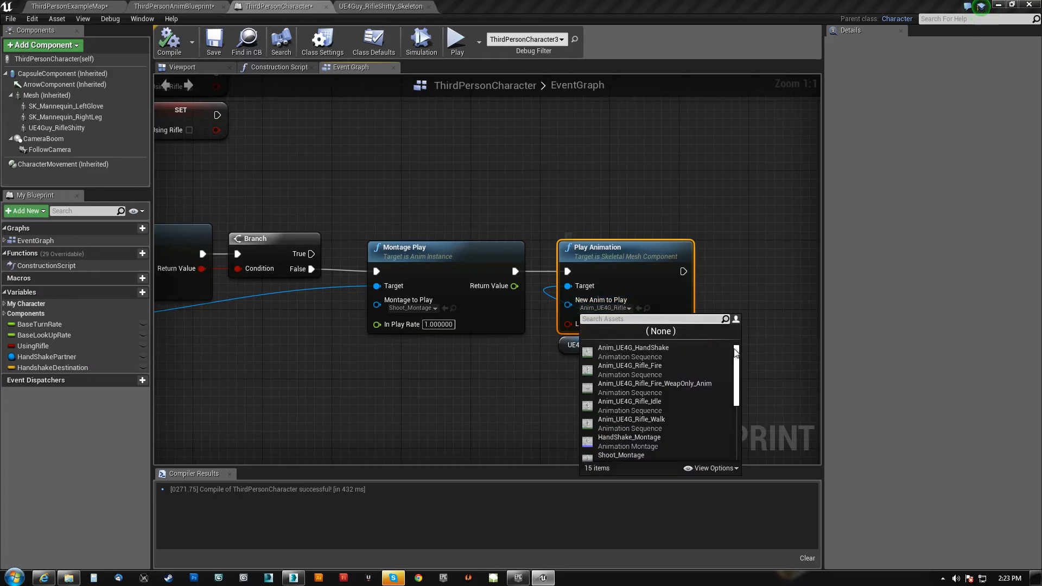
{"action": "left_click", "coordinate": [669, 386]}
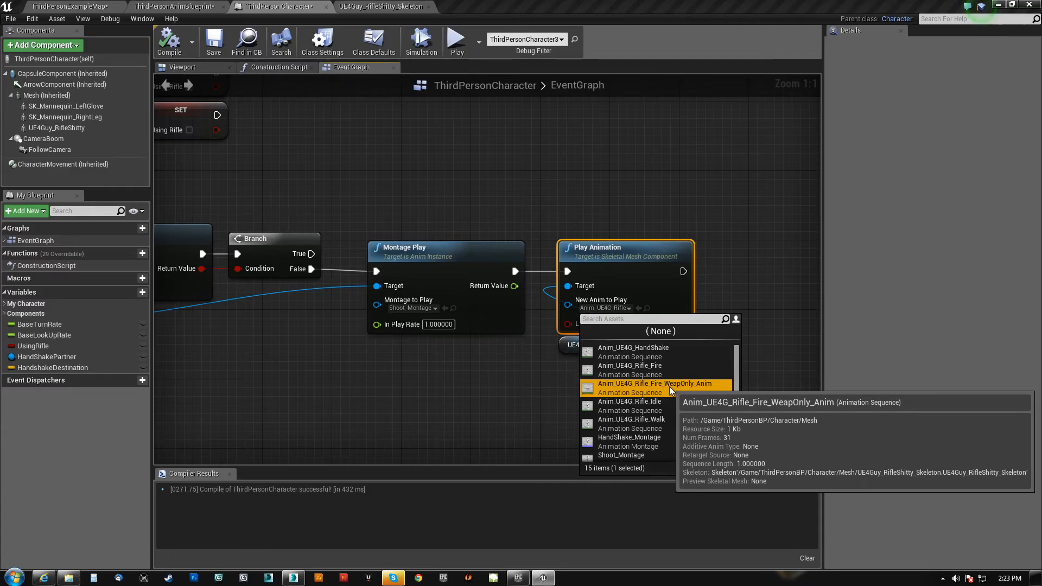
{"action": "left_click", "coordinate": [454, 370]}
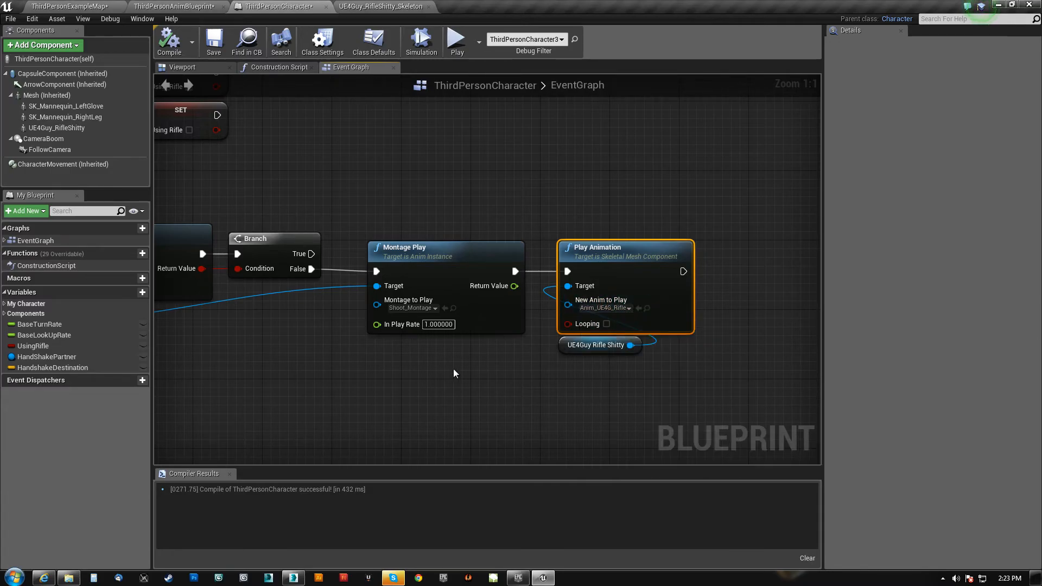
Step: Review the Shoot event chain from InputAction Shoot through Montage Is Playing and Branch to Montage Play and Play Animation
{"action": "right_click_drag", "start_coordinate": [319, 380], "coordinate": [612, 372]}
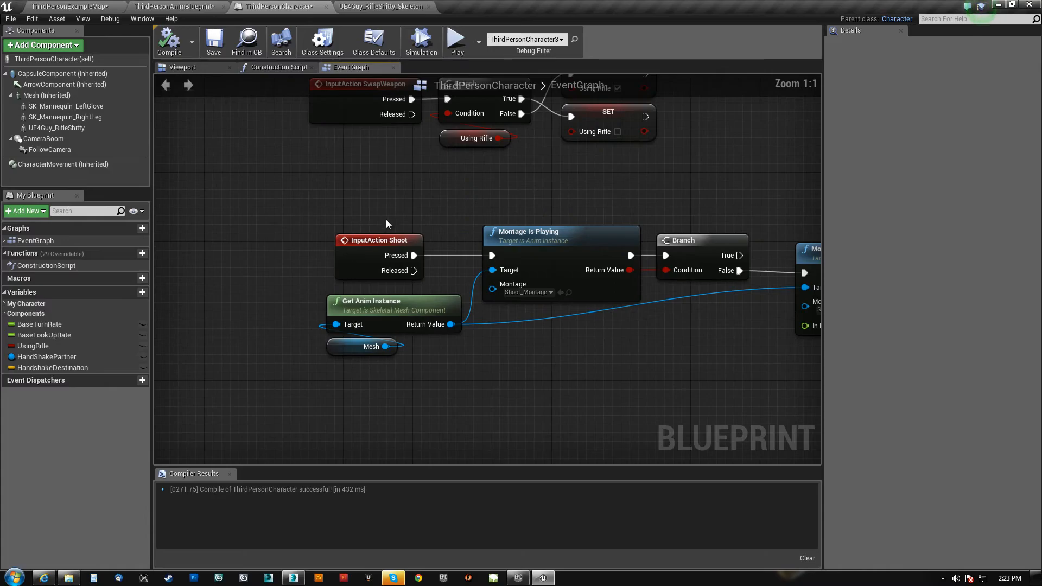
{"action": "left_click", "coordinate": [521, 233]}
{"action": "right_click_drag", "start_coordinate": [670, 221], "coordinate": [441, 209]}
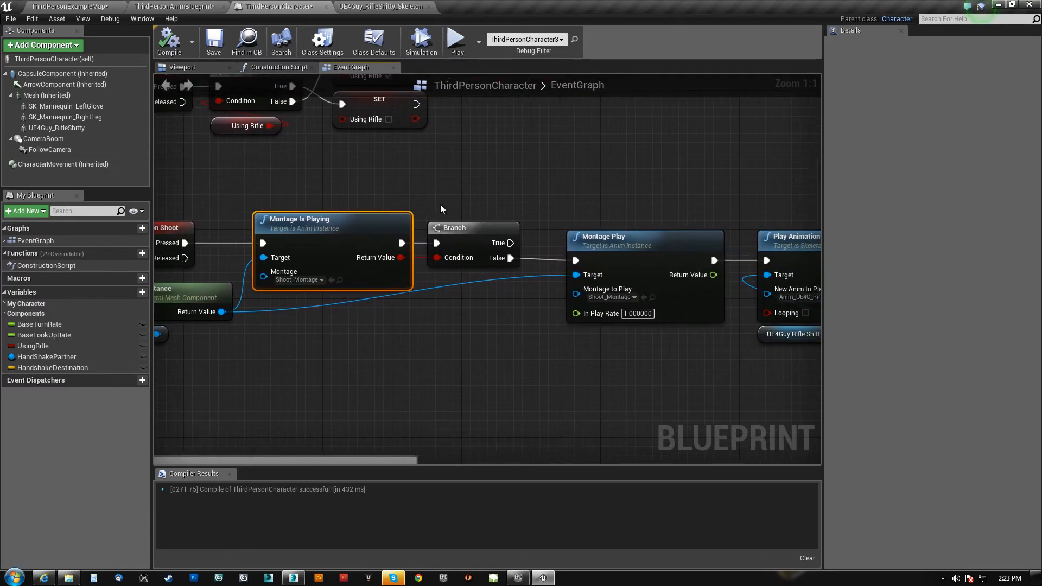
{"action": "right_click_drag", "start_coordinate": [647, 227], "coordinate": [512, 239]}
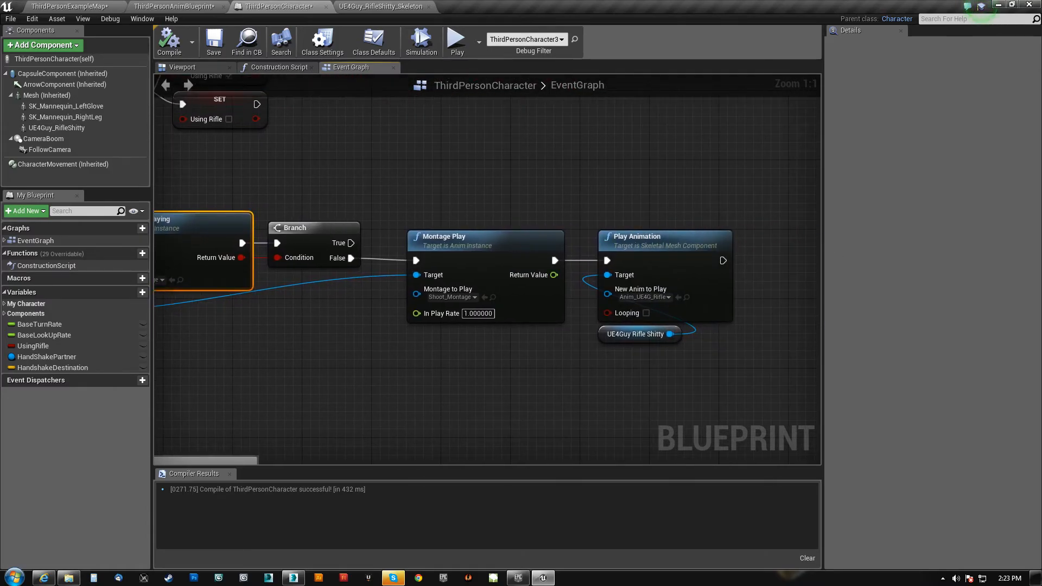
{"action": "right_click_drag", "start_coordinate": [295, 157], "coordinate": [672, 231]}
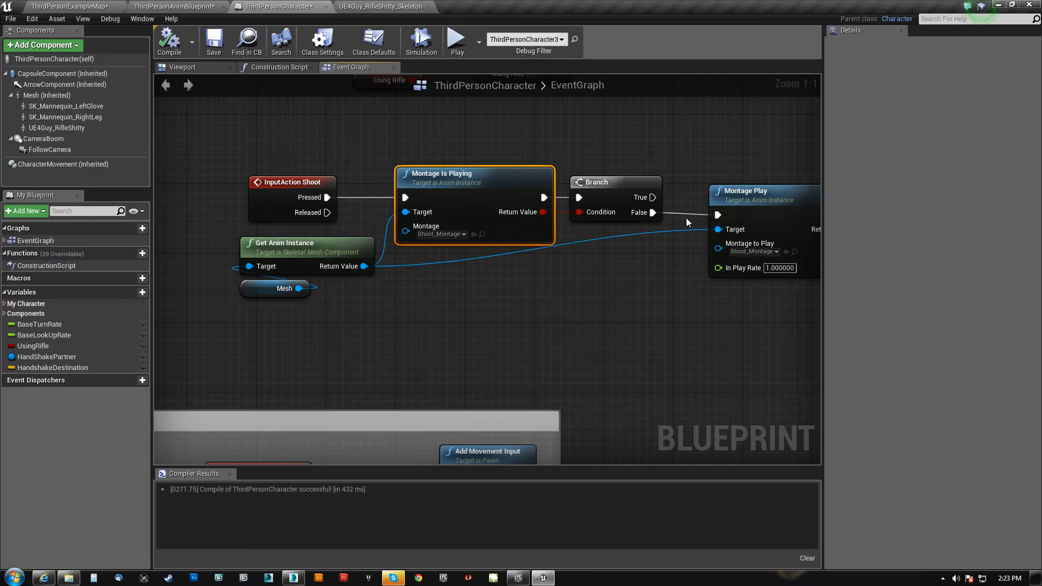
Step: Play ThirdPersonExampleMap in the editor, fire the rifle several times from different camera angles and stop the session
{"action": "left_click", "coordinate": [90, 6]}
{"action": "left_click", "coordinate": [513, 44]}
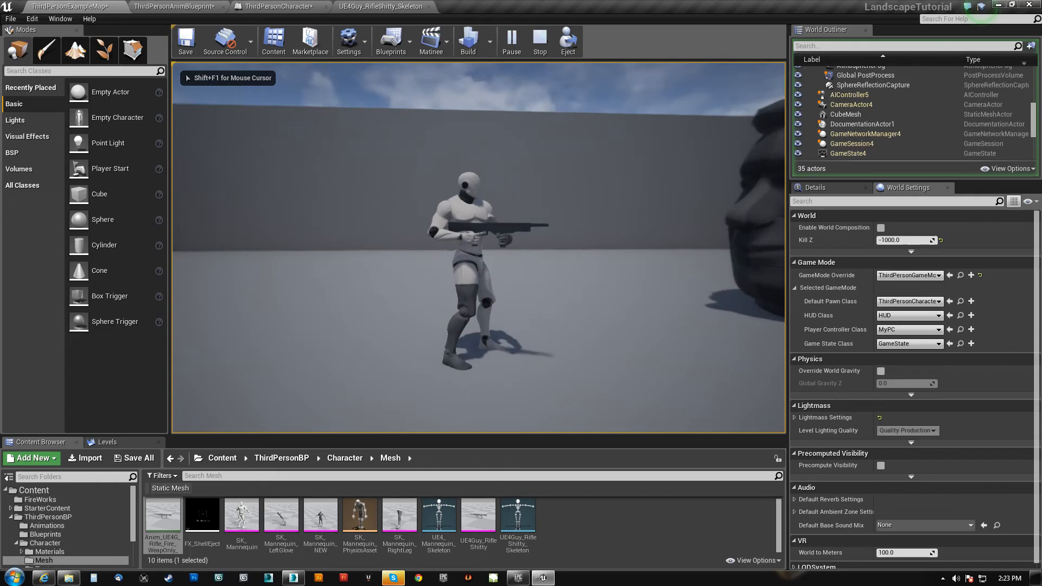
{"action": "left_click", "coordinate": [479, 247]}
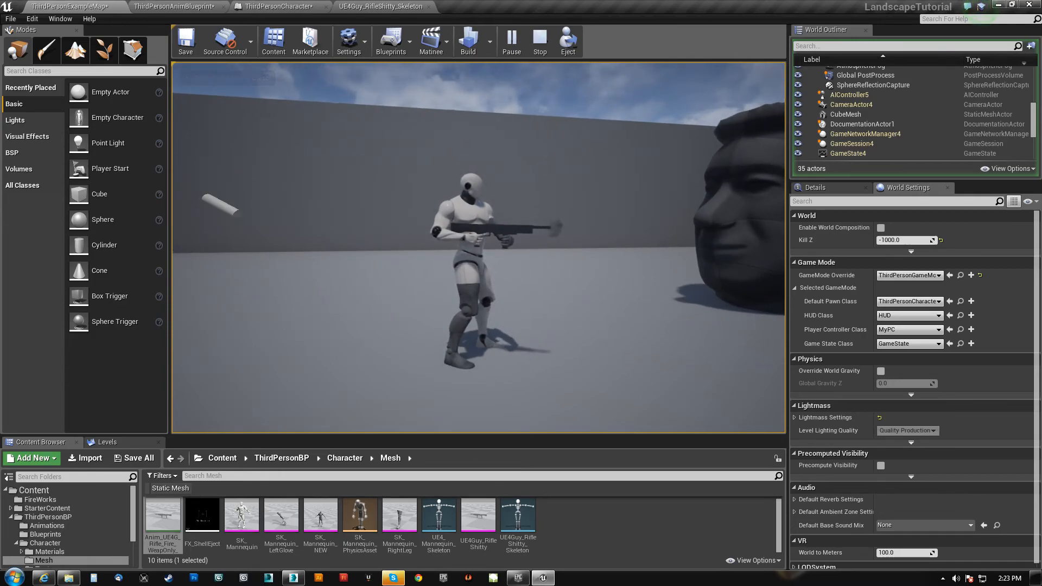
{"action": "left_click", "coordinate": [479, 247]}
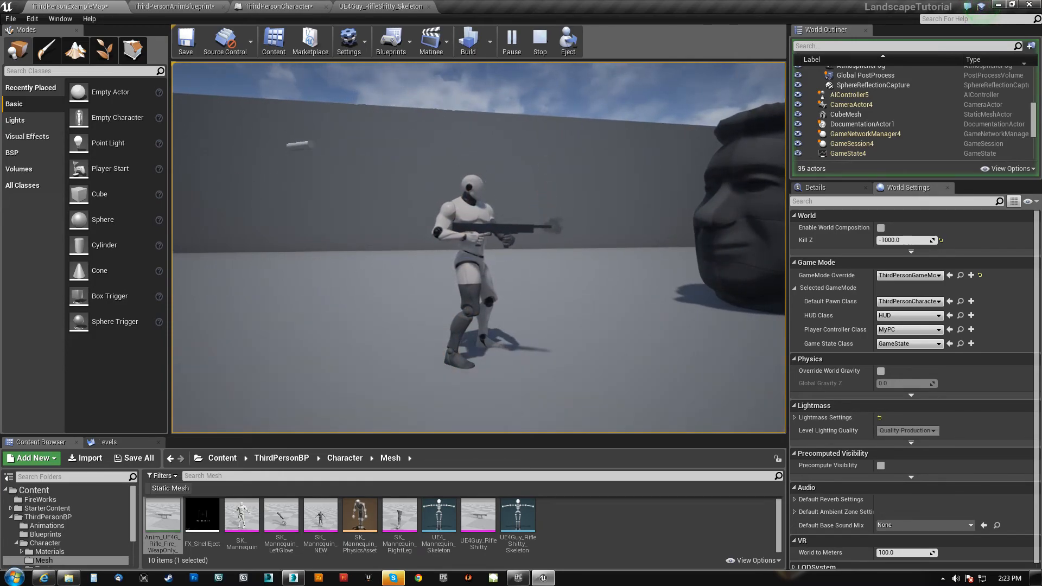
{"action": "left_click", "coordinate": [478, 248]}
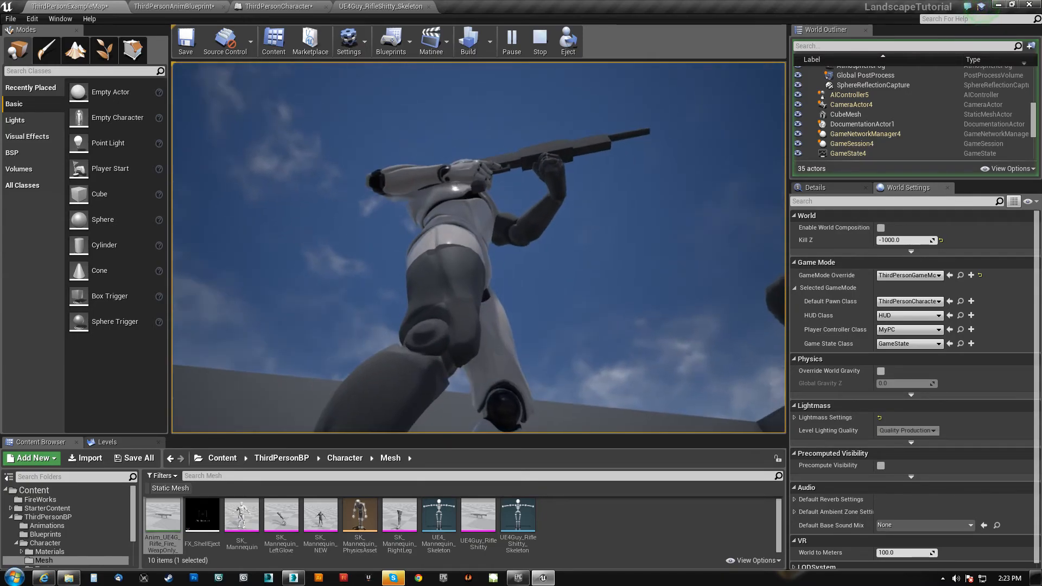
{"action": "left_click", "coordinate": [479, 248]}
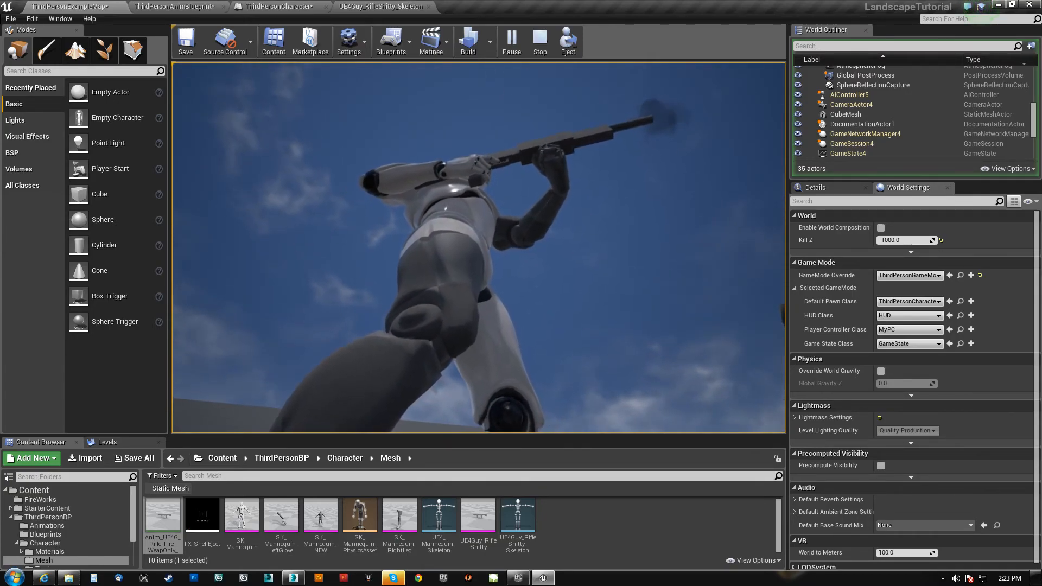
{"action": "key", "text": "Escape"}
Step: Revisit the rifle's animation preview and locate the Play Animation node in the character's event graph
{"action": "left_click", "coordinate": [401, 10]}
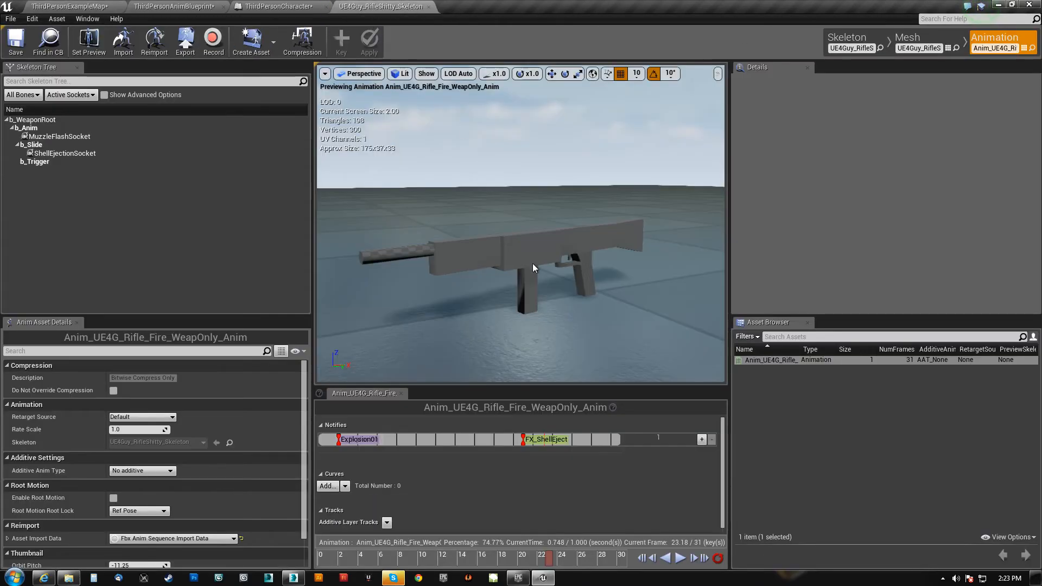
{"action": "left_click", "coordinate": [278, 6]}
{"action": "right_click_drag", "start_coordinate": [670, 306], "coordinate": [201, 294]}
{"action": "left_click_drag", "start_coordinate": [416, 137], "coordinate": [595, 338]}
{"action": "right_click_drag", "start_coordinate": [595, 341], "coordinate": [691, 325]}
Step: Try to add a Play Animation node from a new UE4Guy_RifleShitty component reference, and discard the reference
{"action": "left_click_drag", "start_coordinate": [54, 126], "coordinate": [566, 364]}
{"action": "type", "text": "play a"}
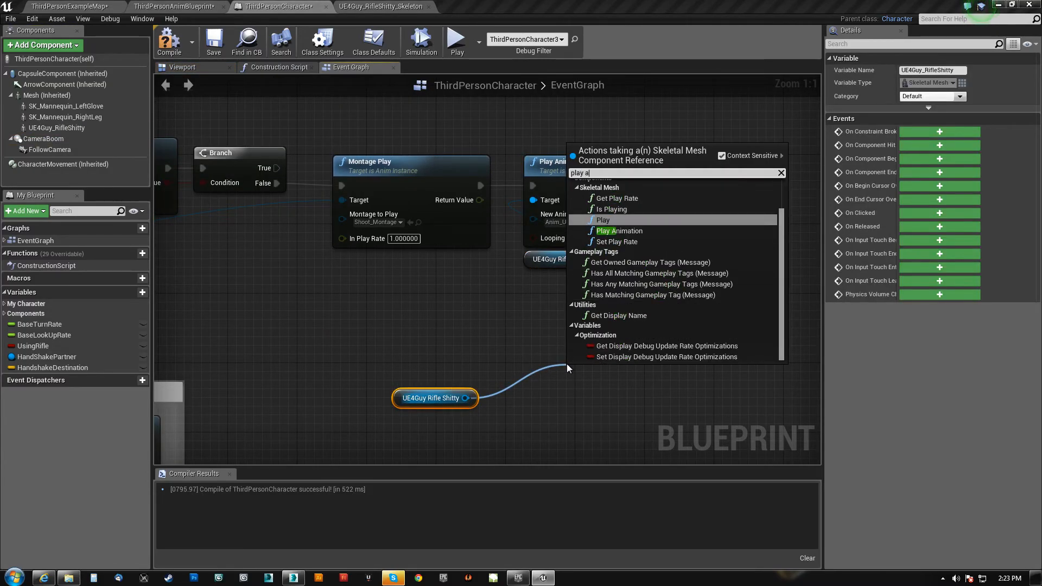
{"action": "type", "text": "n"}
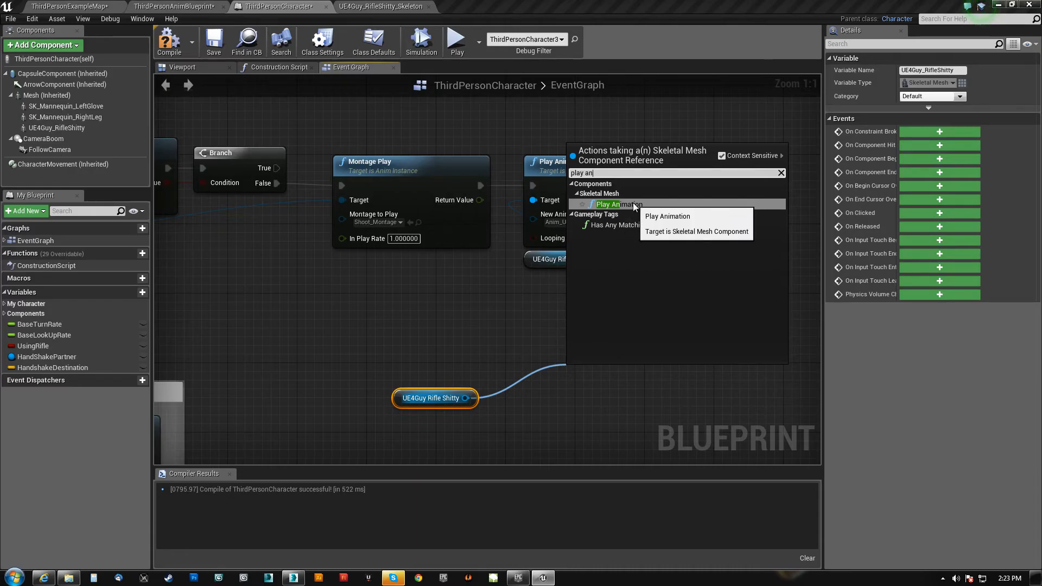
{"action": "left_click", "coordinate": [423, 363]}
{"action": "left_click_drag", "start_coordinate": [423, 364], "coordinate": [489, 426]}
{"action": "key", "text": "Delete"}
Step: Reposition the InputAction Shoot node so that it lines up above the Get Anim Instance node
{"action": "right_click_drag", "start_coordinate": [260, 325], "coordinate": [627, 384]}
{"action": "right_click_drag", "start_coordinate": [418, 331], "coordinate": [436, 335]}
{"action": "scroll", "coordinate": [436, 335], "scroll_direction": "down", "scroll_amount": 1}
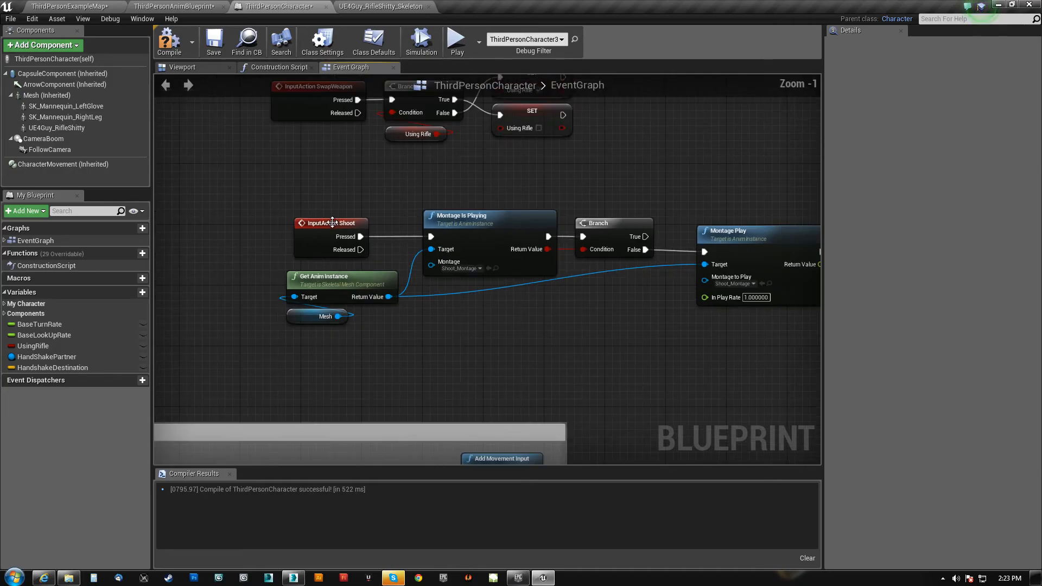
{"action": "left_click_drag", "start_coordinate": [334, 223], "coordinate": [223, 224]}
{"action": "right_click_drag", "start_coordinate": [223, 223], "coordinate": [526, 211]}
{"action": "right_click_drag", "start_coordinate": [547, 177], "coordinate": [362, 218]}
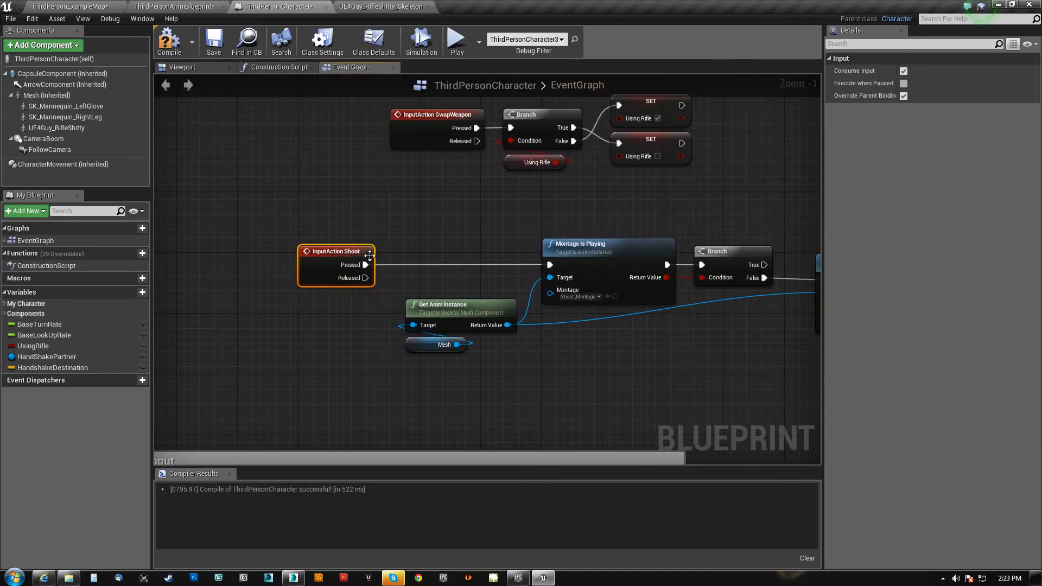
{"action": "left_click_drag", "start_coordinate": [332, 251], "coordinate": [439, 252]}
{"action": "right_click_drag", "start_coordinate": [586, 383], "coordinate": [499, 341]}
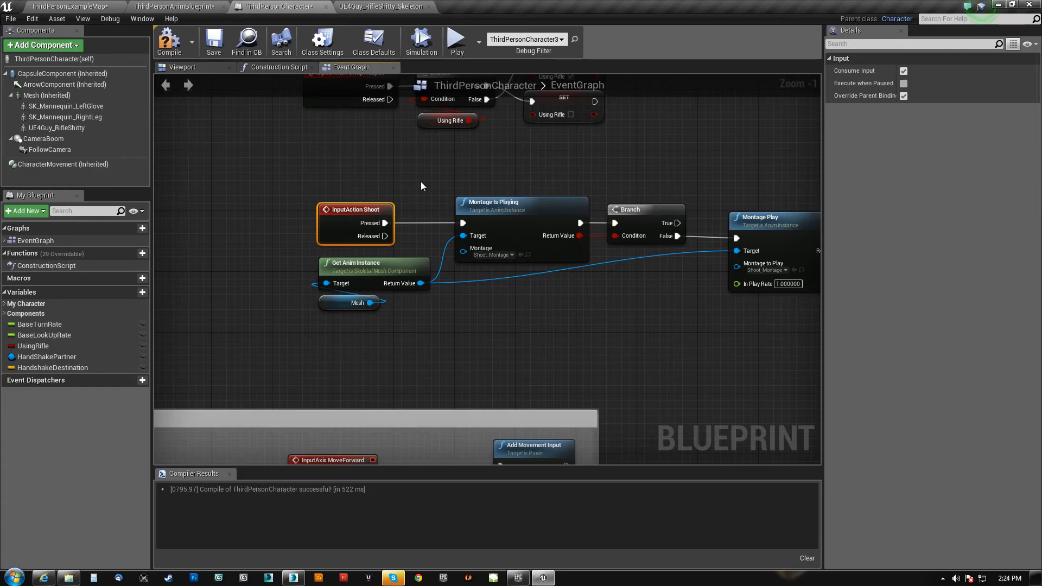
{"action": "mouse_move", "coordinate": [359, 211]}
{"action": "left_mouse_down"}
{"action": "mouse_move", "coordinate": [284, 135]}
{"action": "mouse_move", "coordinate": [309, 171]}
{"action": "mouse_move", "coordinate": [380, 213]}
{"action": "mouse_move", "coordinate": [369, 211]}
{"action": "left_mouse_up"}
Step: Move the Montage Play, Play Animation and rifle reference nodes together slightly closer to the Branch node
{"action": "right_click_drag", "start_coordinate": [692, 308], "coordinate": [381, 291]}
{"action": "left_click_drag", "start_coordinate": [474, 146], "coordinate": [613, 290]}
{"action": "right_click_drag", "start_coordinate": [241, 304], "coordinate": [246, 324]}
{"action": "left_click_drag", "start_coordinate": [487, 231], "coordinate": [480, 227]}
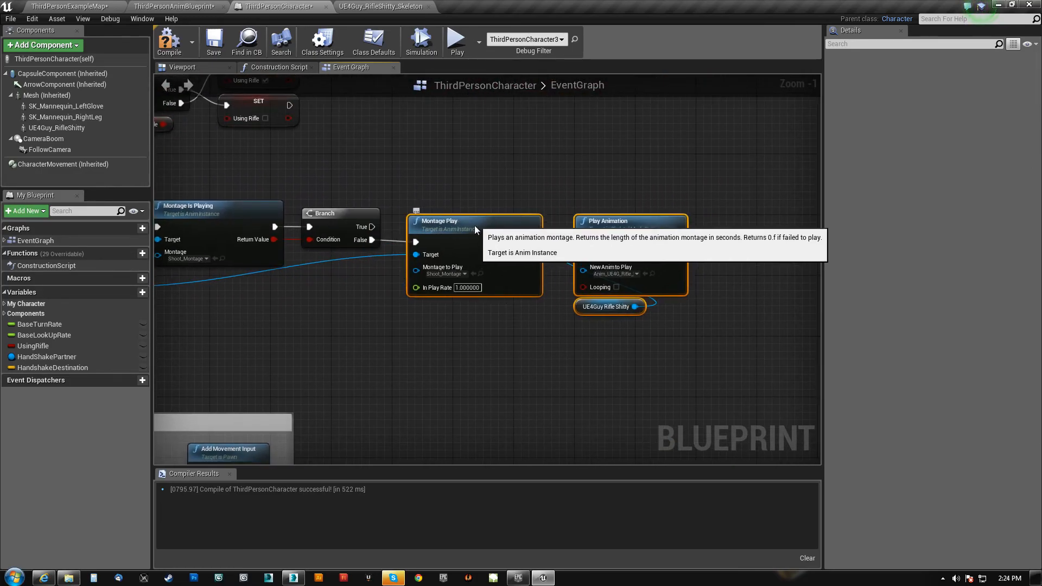
{"action": "right_click_drag", "start_coordinate": [256, 327], "coordinate": [531, 314]}
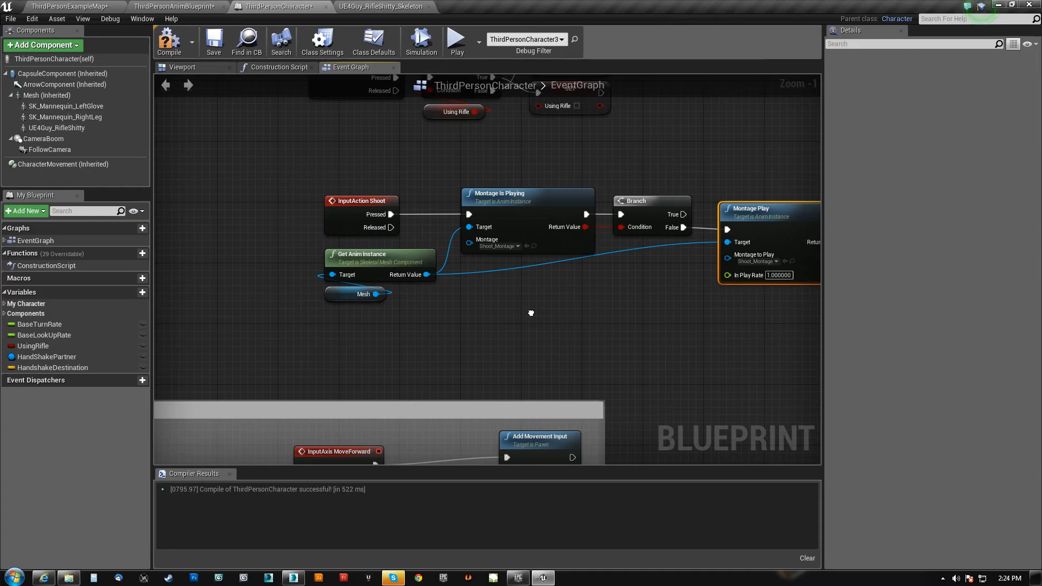
{"action": "right_click_drag", "start_coordinate": [565, 291], "coordinate": [404, 274]}
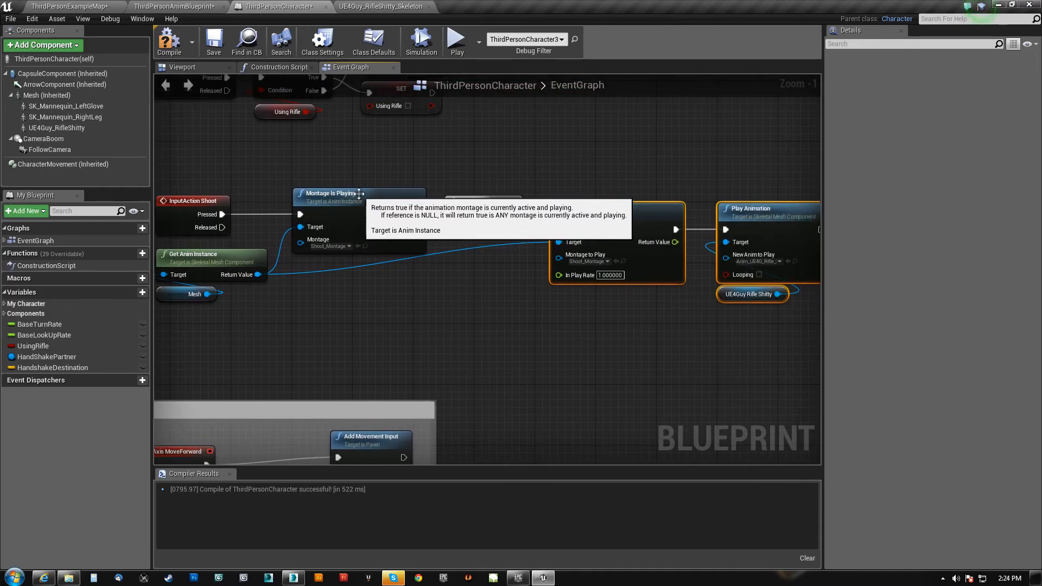
{"action": "left_click_drag", "start_coordinate": [222, 214], "coordinate": [300, 214]}
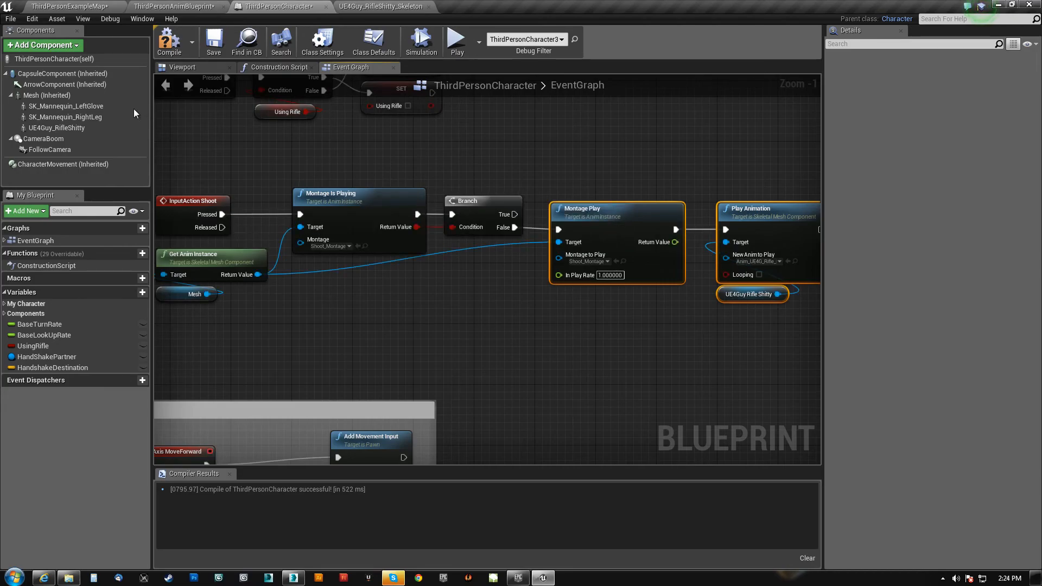
Step: Playtest the map again, firing the rifle repeatedly in quick succession from a low camera angle, and end the session
{"action": "left_click", "coordinate": [69, 6]}
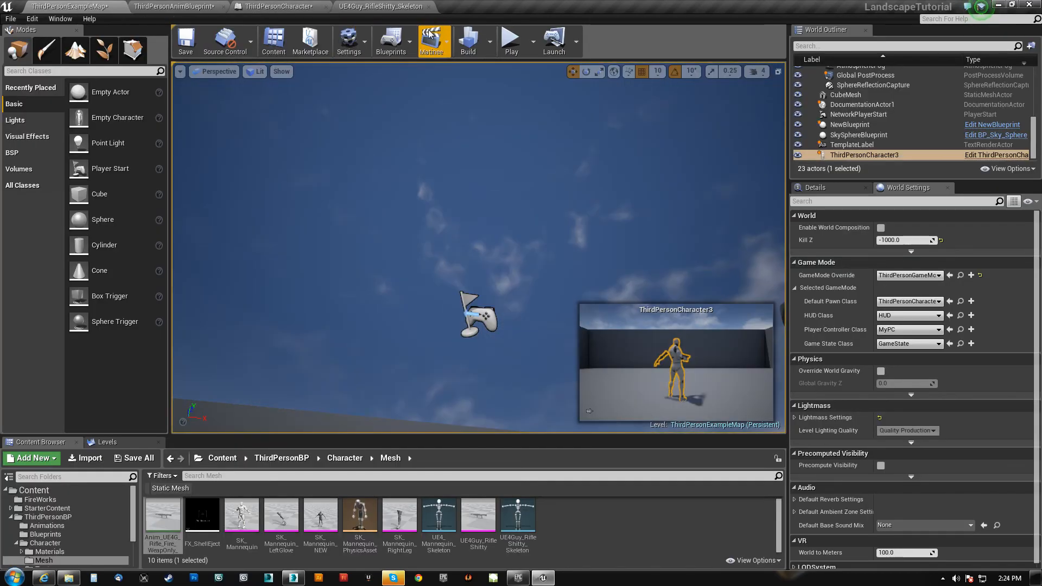
{"action": "left_click", "coordinate": [514, 41]}
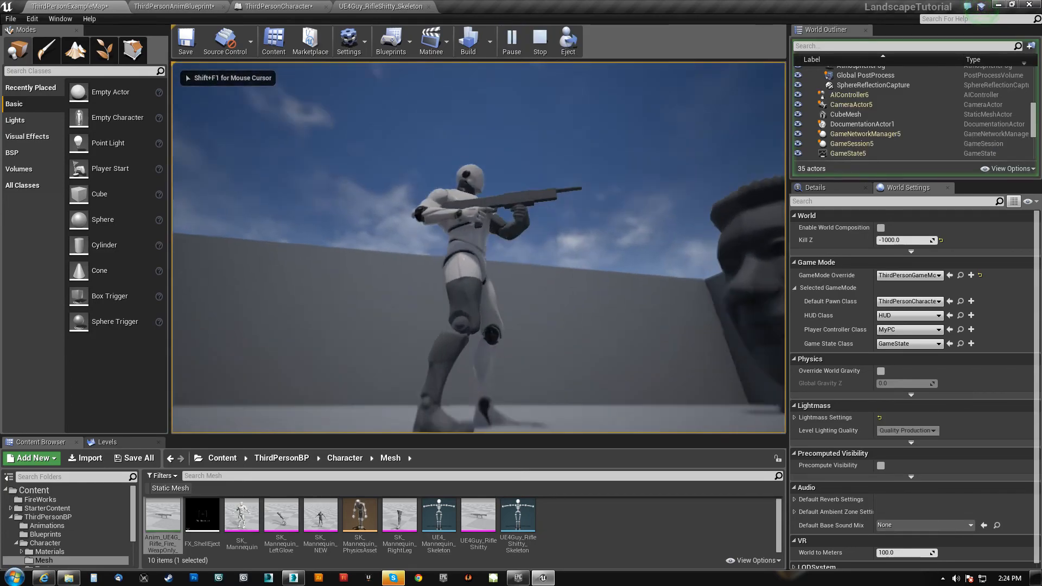
{"action": "left_click", "coordinate": [478, 248]}
{"action": "left_click", "coordinate": [479, 247]}
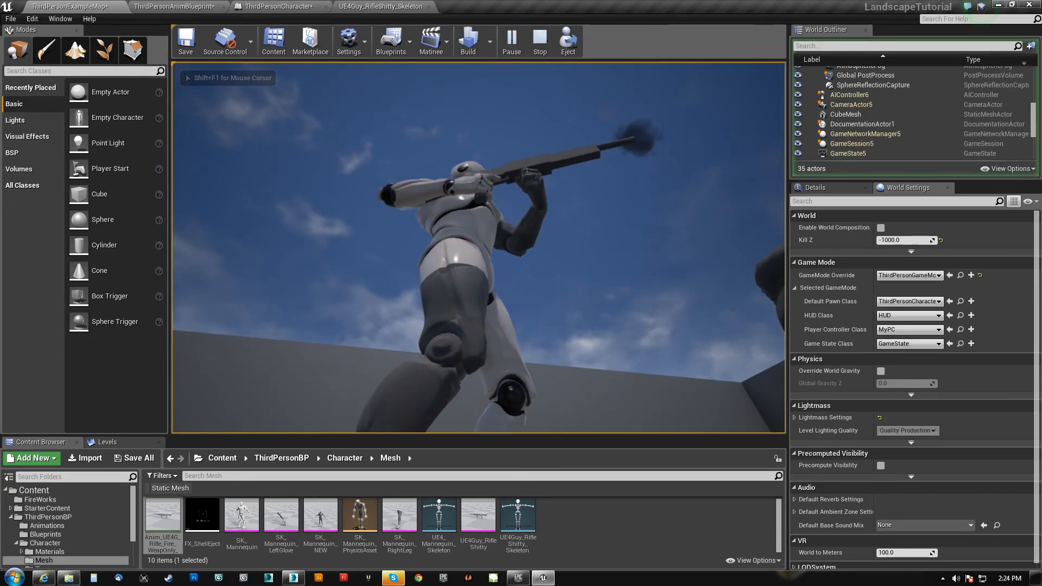
{"action": "left_click", "coordinate": [478, 248]}
{"action": "left_click", "coordinate": [478, 247]}
{"action": "left_click", "coordinate": [479, 247]}
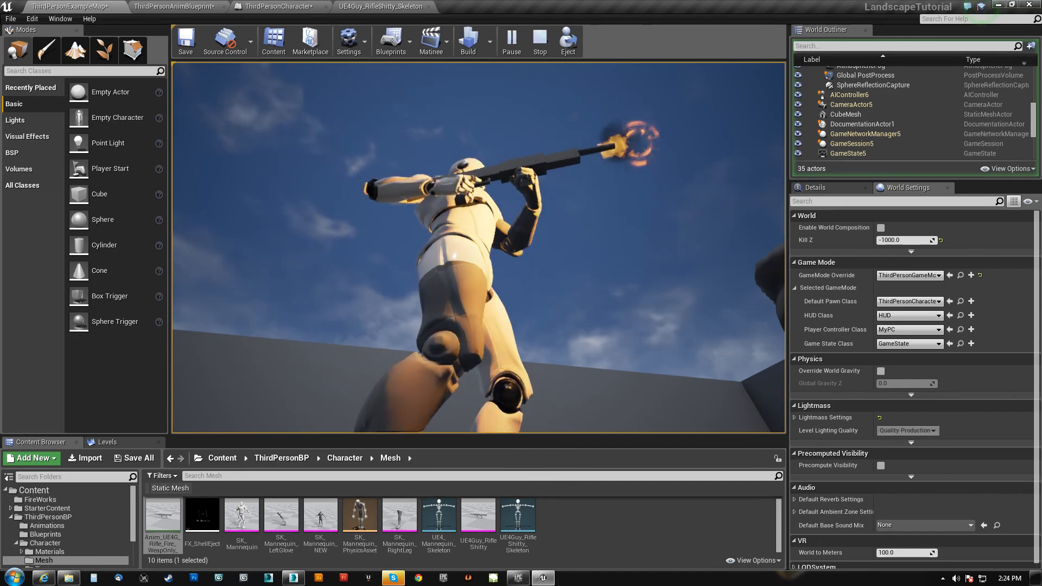
{"action": "key", "text": "Escape"}
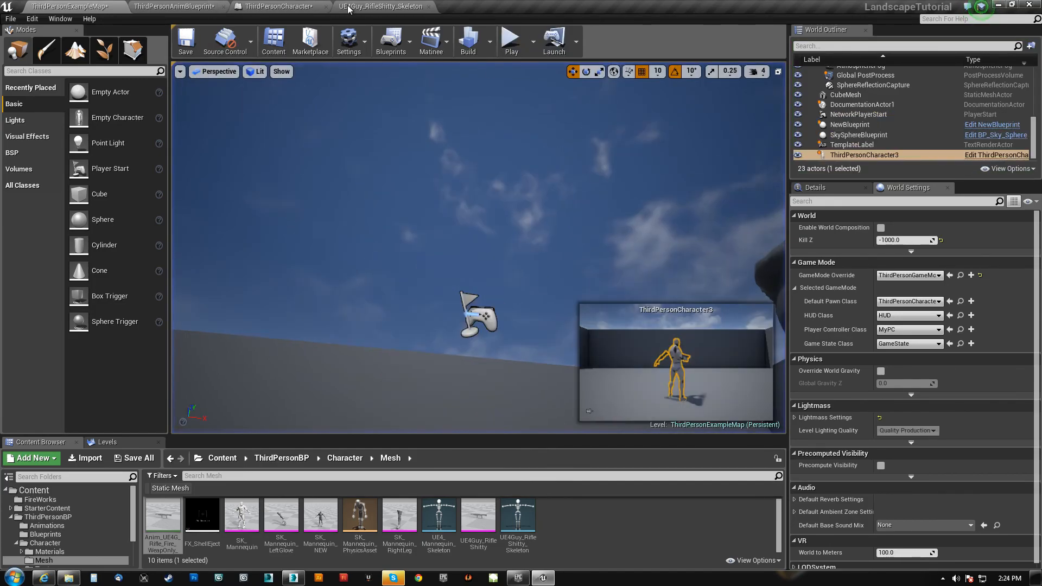
Step: Dismiss the Unreal Engine crash reporter and relaunch the LandscapeTutorial project from the Epic Games Launcher
{"action": "left_click", "coordinate": [196, 7]}
{"action": "left_click", "coordinate": [291, 10]}
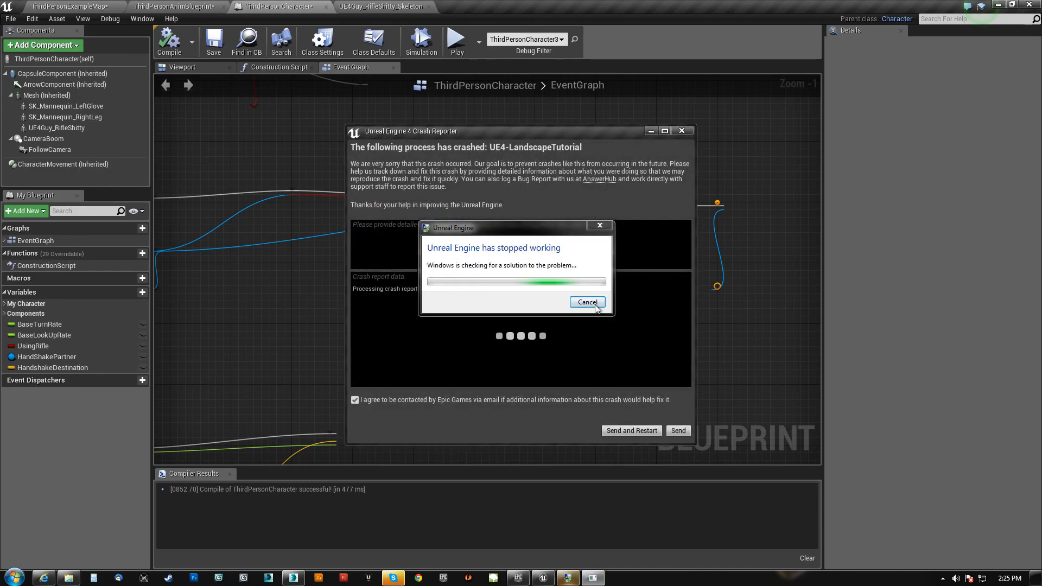
{"action": "left_click", "coordinate": [681, 131]}
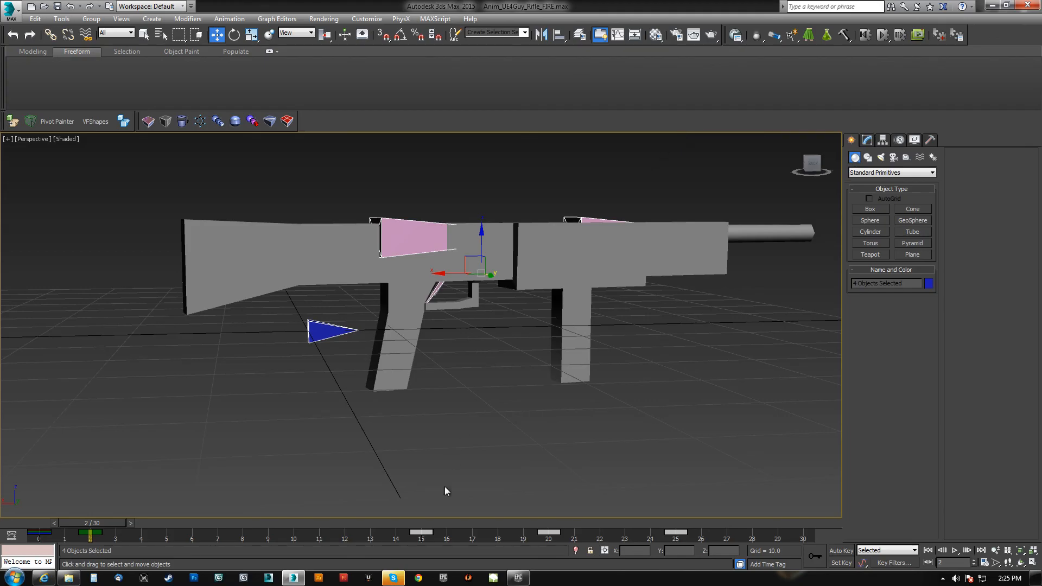
{"action": "left_click", "coordinate": [517, 578]}
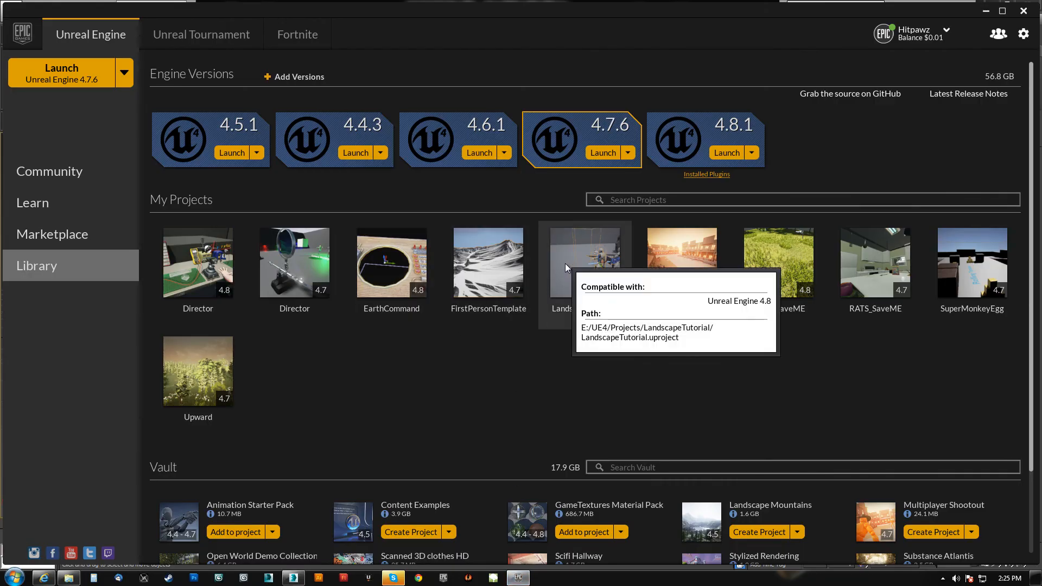
{"action": "double_click", "coordinate": [605, 259]}
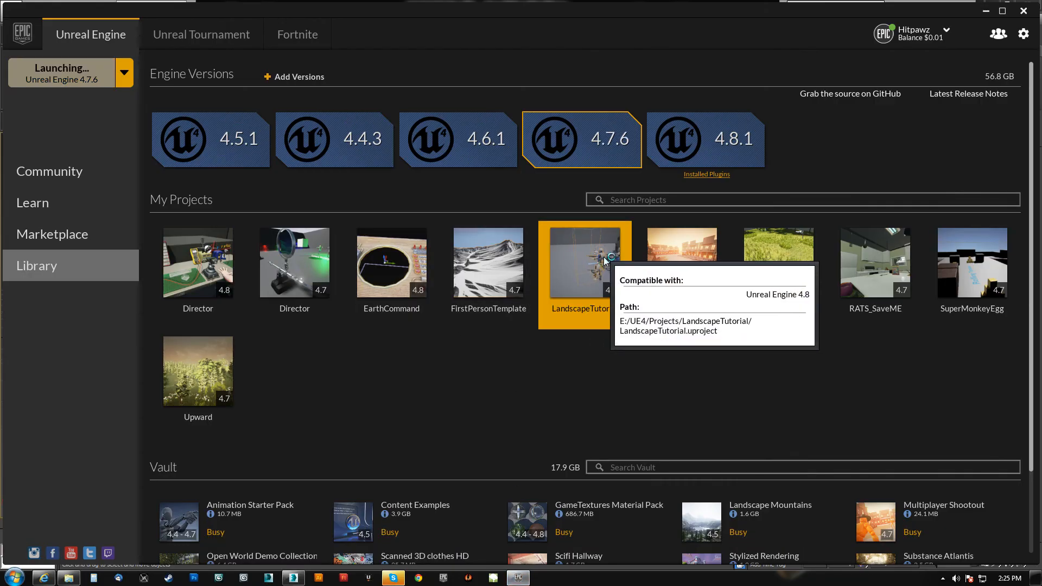